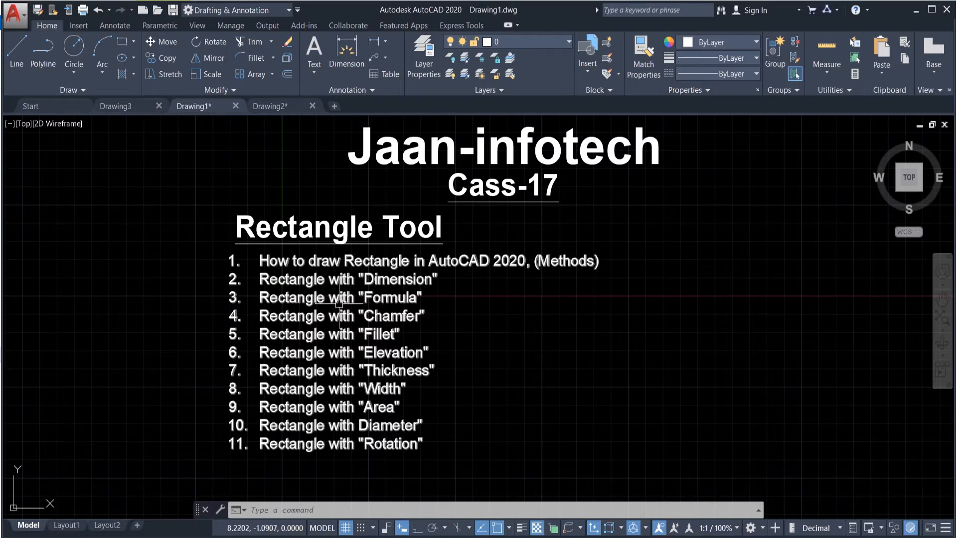
Step: Add the missing opening quotation mark before Diameter in item 10 of the Rectangle Tool list and finish the text edit
mouse_move(339, 304)
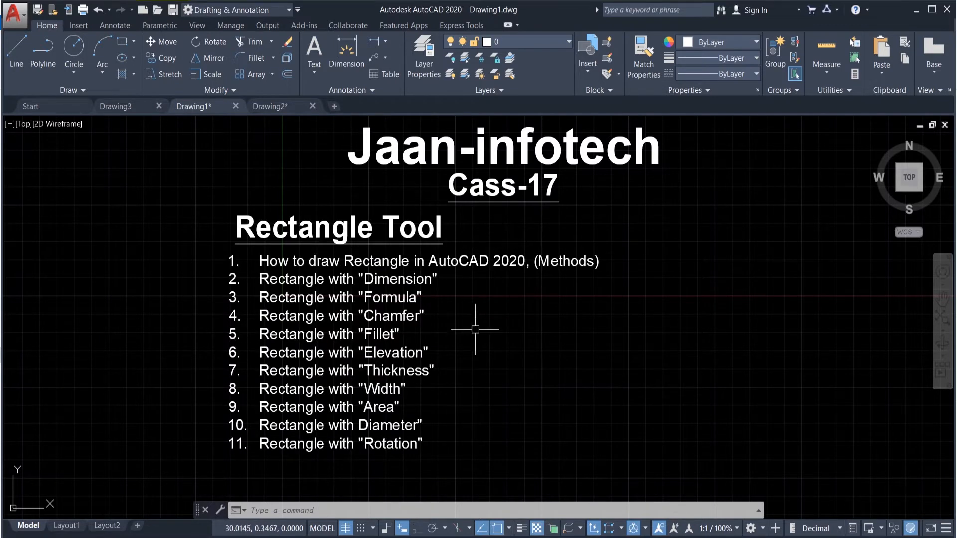
double_click(359, 425)
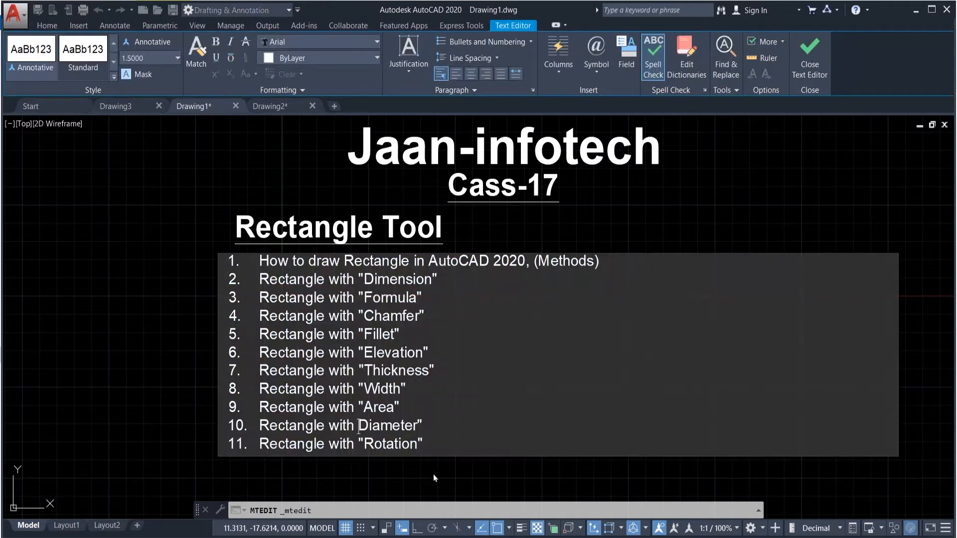
text(")
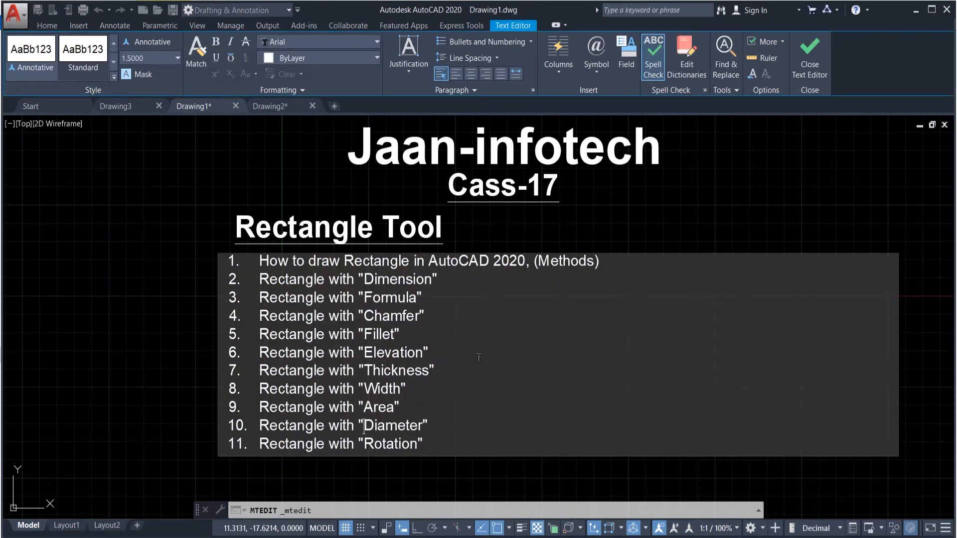
click(606, 202)
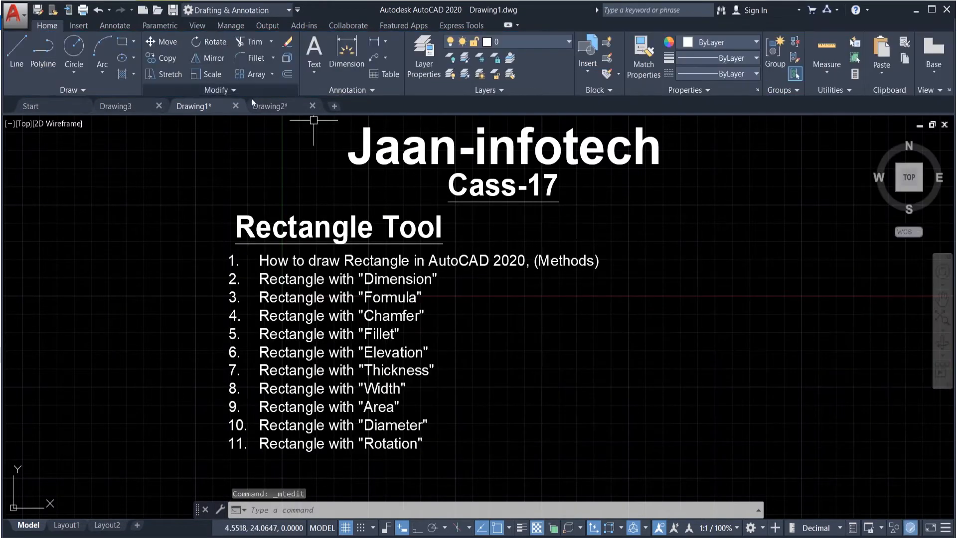
Step: In Drawing2, draw a large freehand rectangle across the vertical axis with the RECTANG command, picking two opposite corners
mouse_move(199, 107)
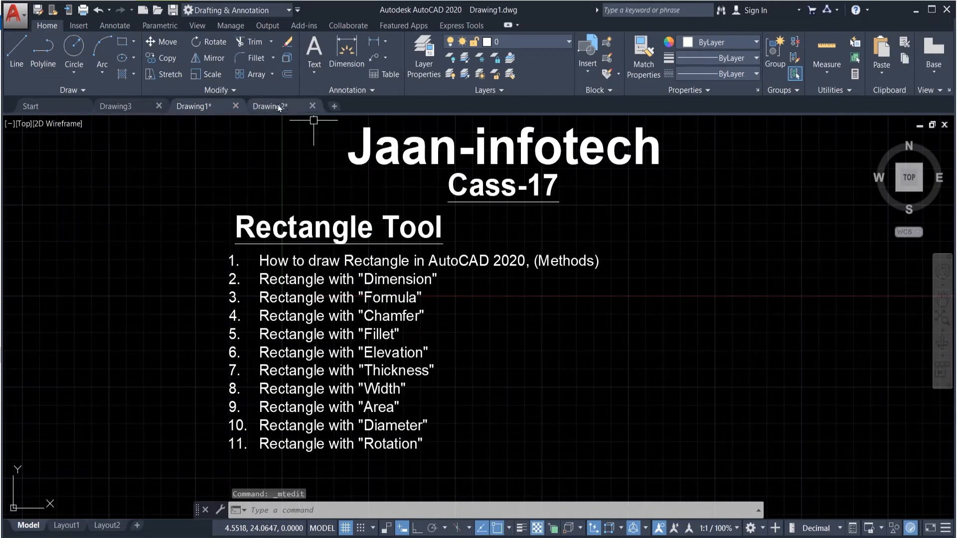
mouse_move(282, 104)
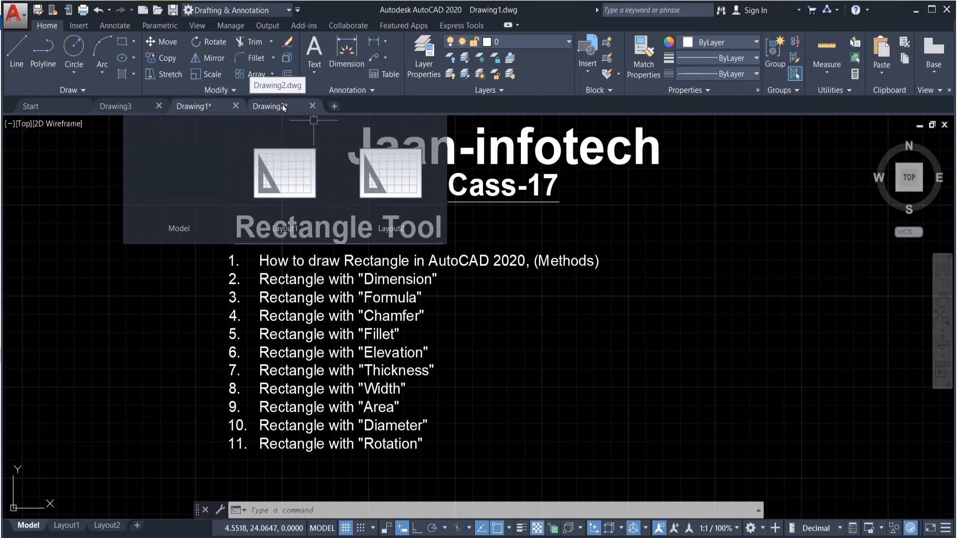
click(282, 104)
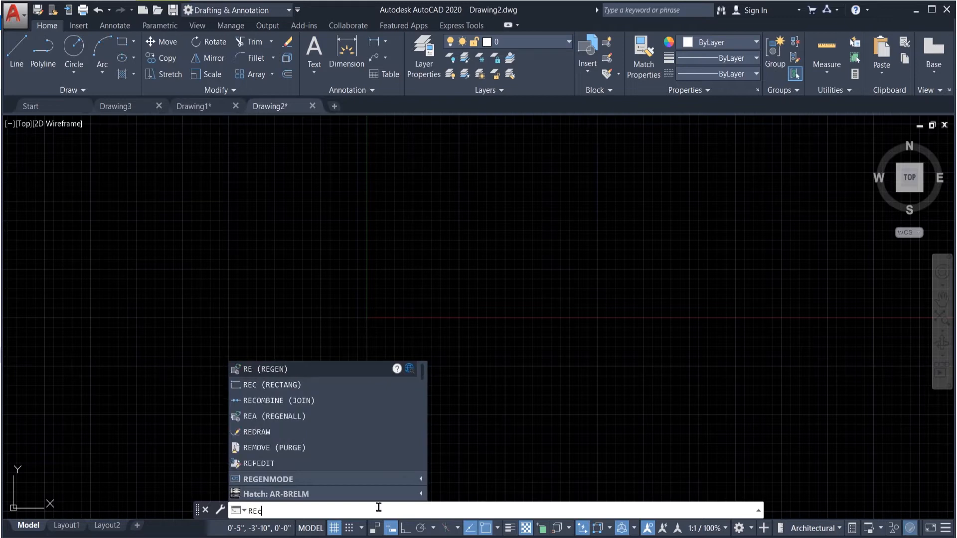
text(c)
key(Return)
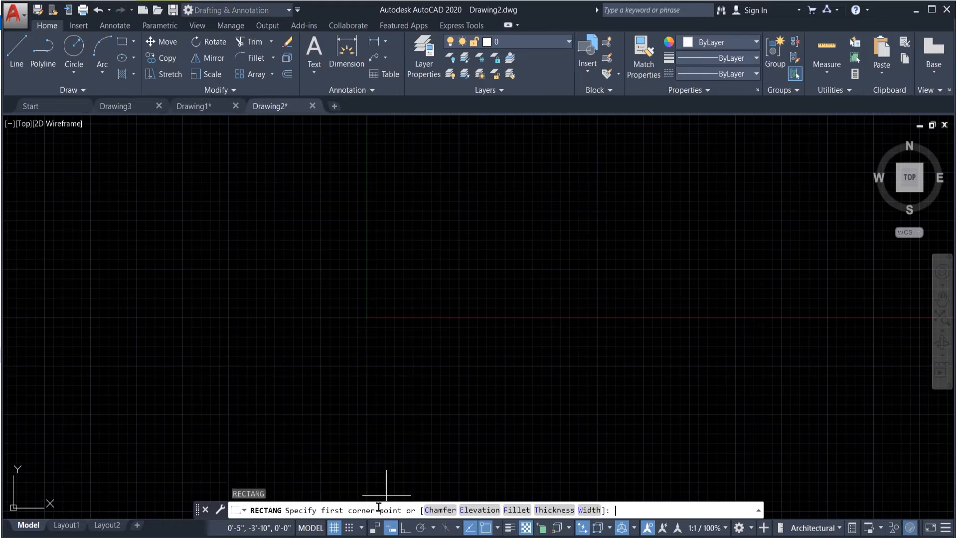
click(272, 218)
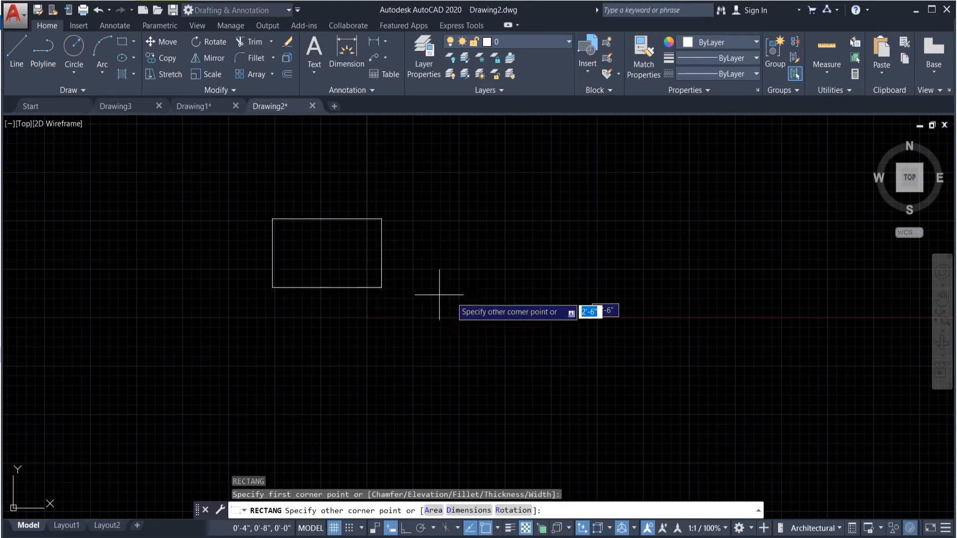
click(497, 328)
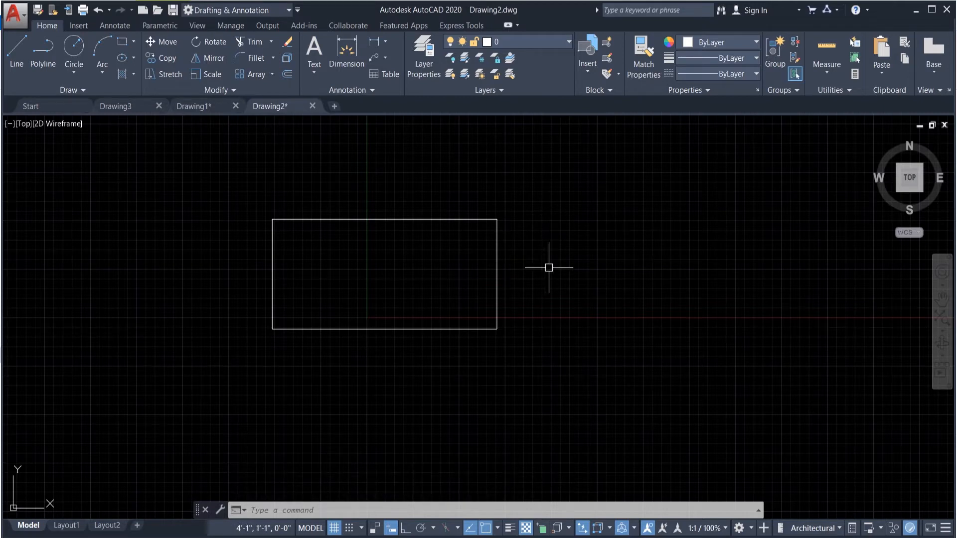
Step: Draw a second large freehand rectangle overlapping the lower-right corner of the first one
text(rec)
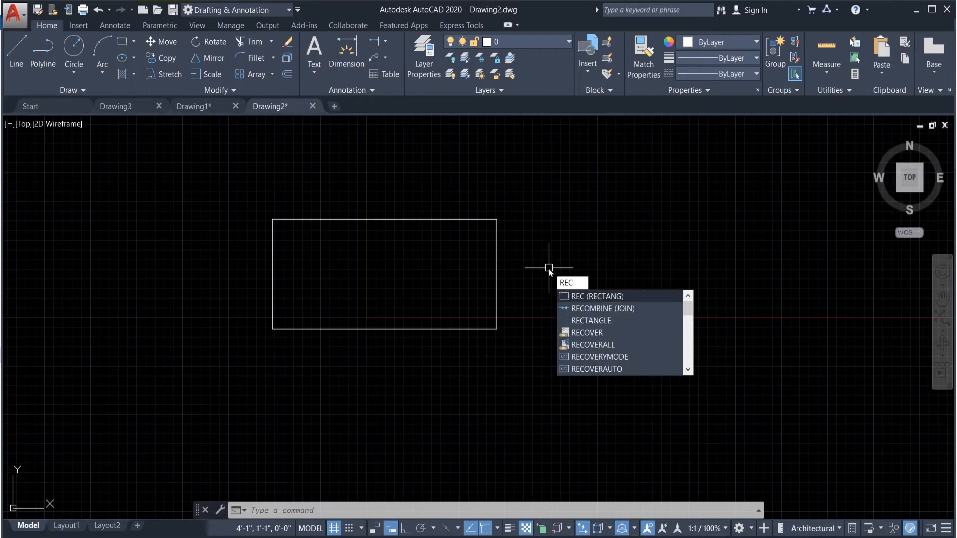
key(Return)
click(427, 269)
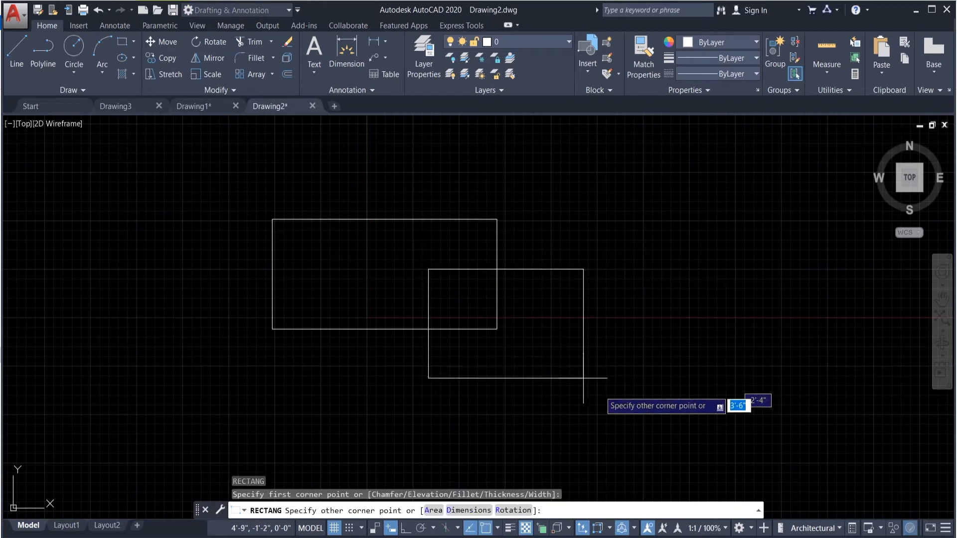
click(626, 377)
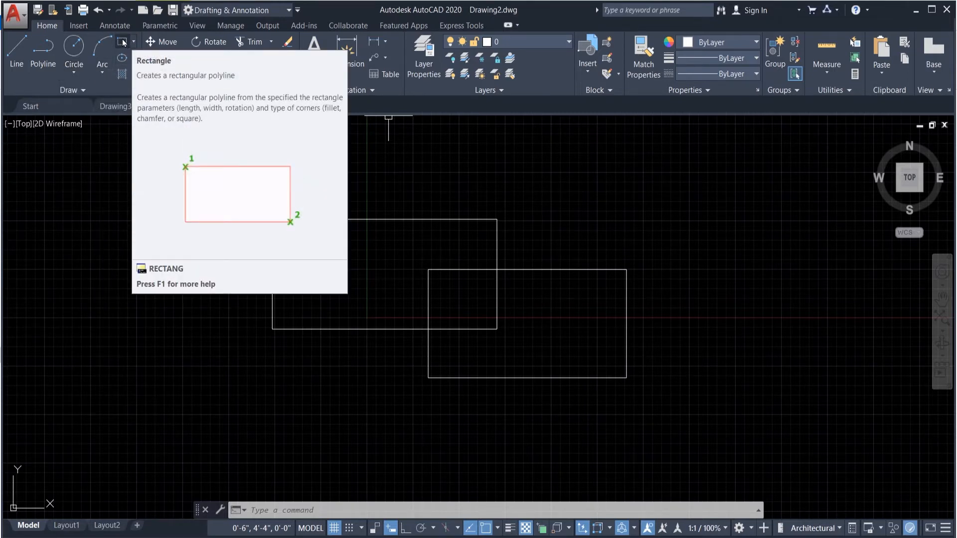
Step: Draw two small freehand rectangles, one below the other, to the left of the large overlapping rectangles
click(122, 42)
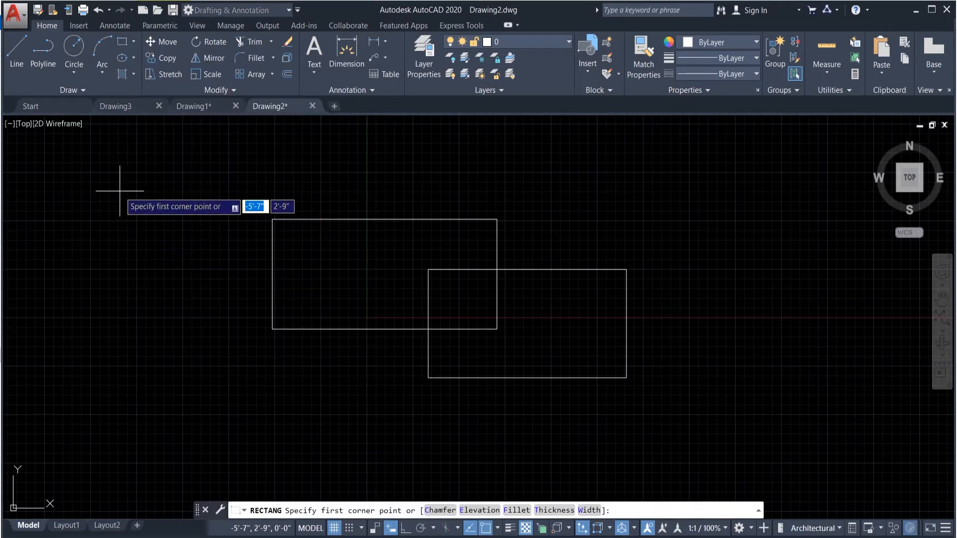
click(120, 190)
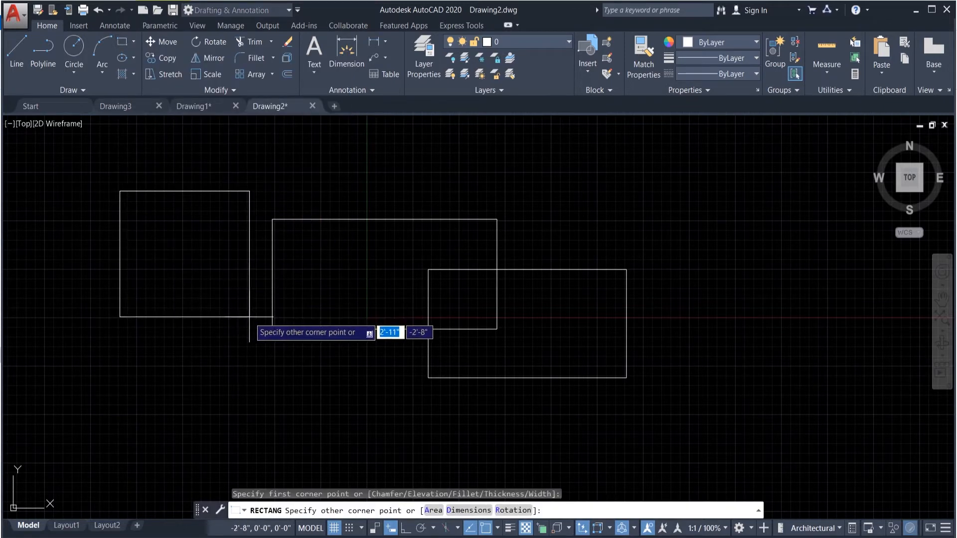
click(178, 217)
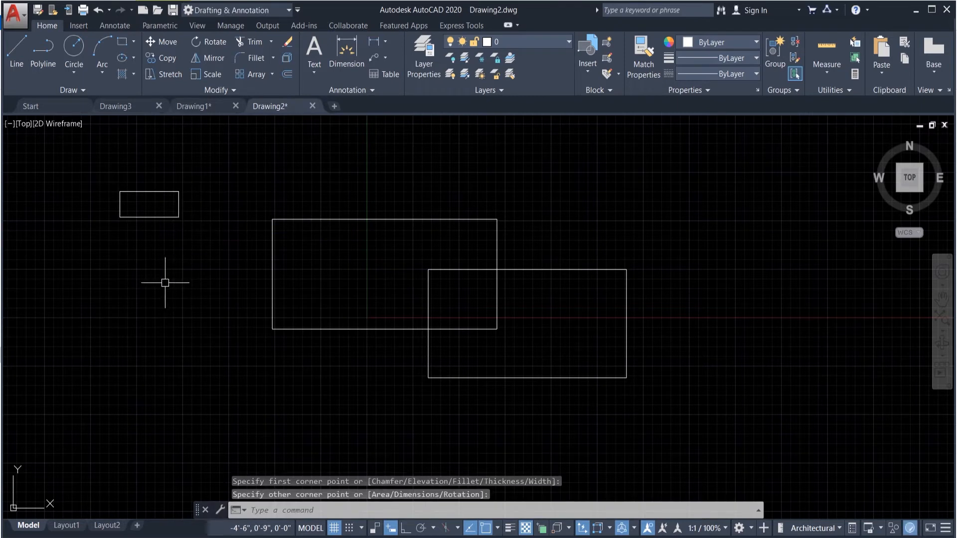
click(120, 42)
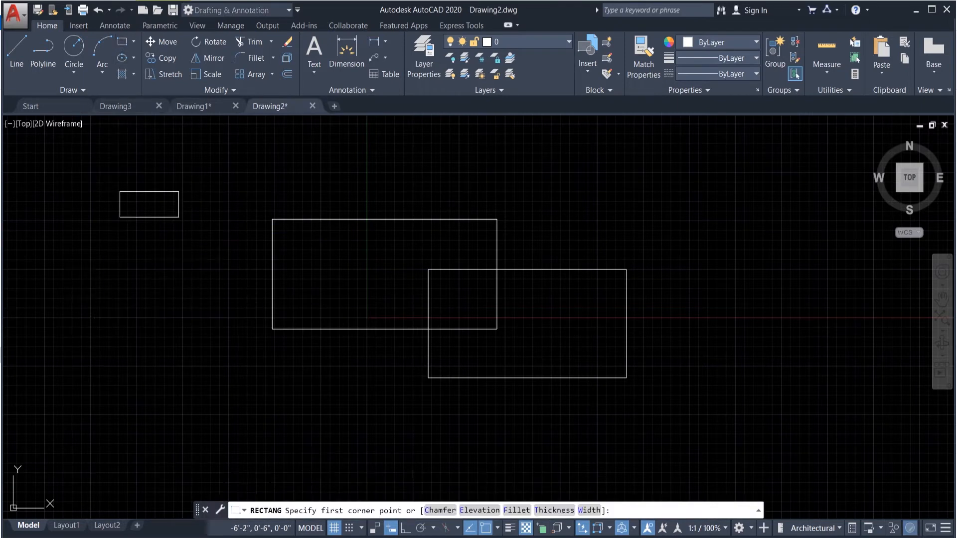
click(94, 295)
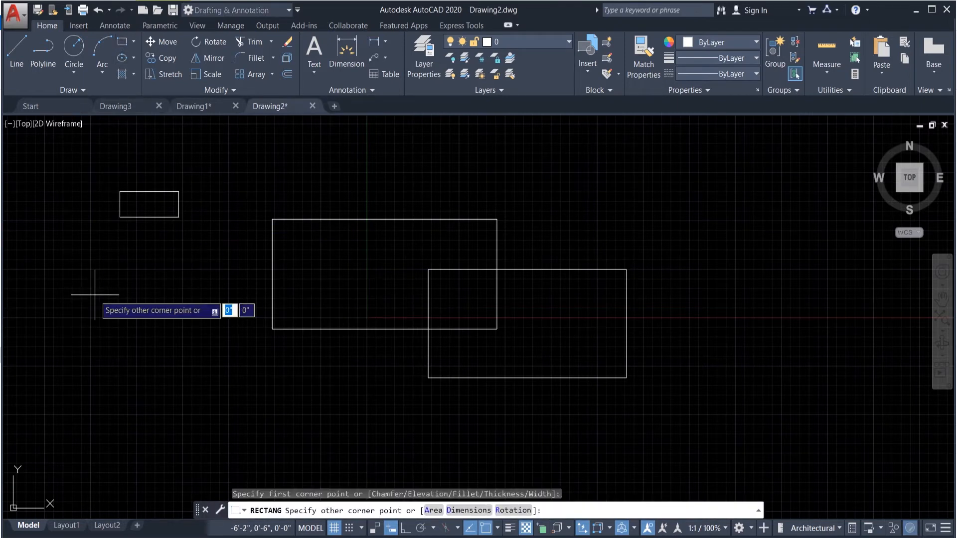
click(169, 248)
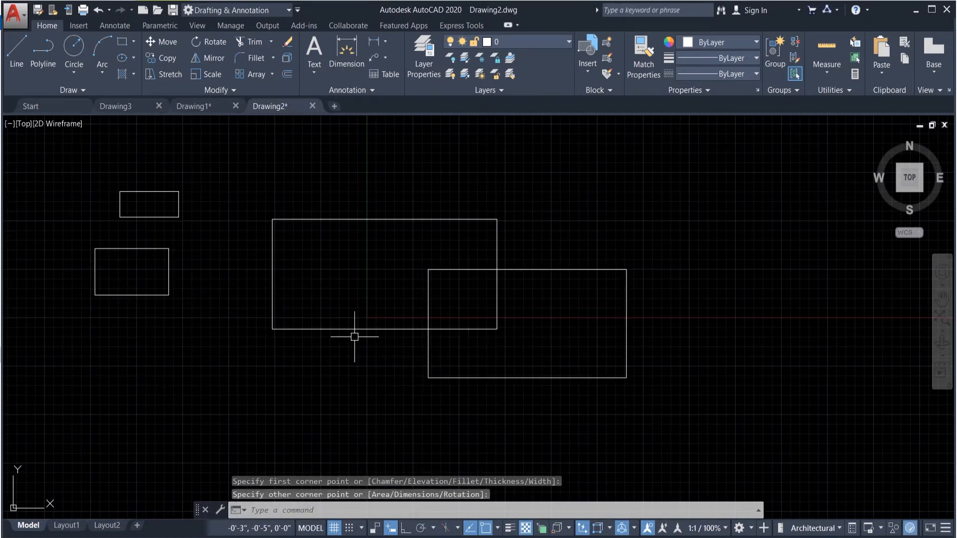
Step: Show the menu bar and draw a freehand rectangle about 4'-9" by 1'-7" overlapping the first large rectangle's upper-right corner
click(297, 10)
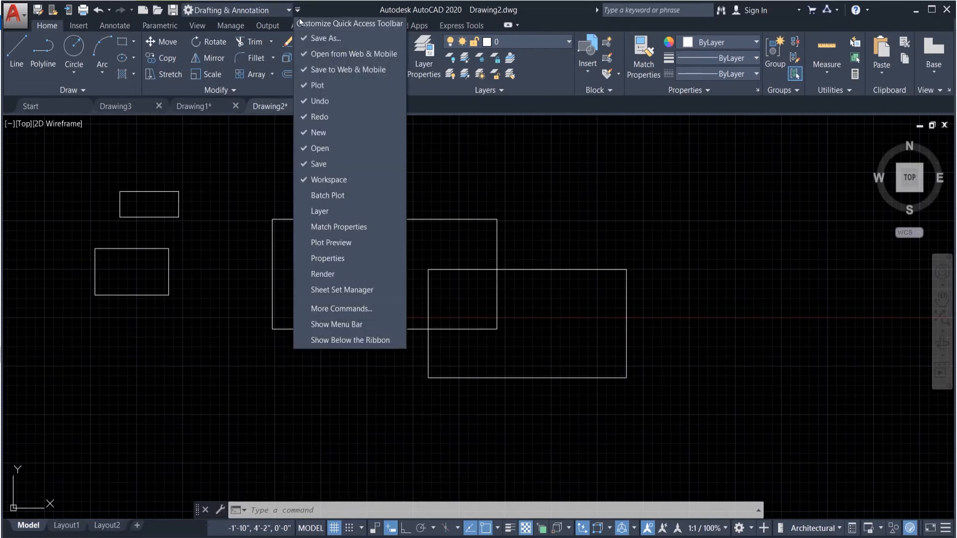
click(356, 325)
click(228, 26)
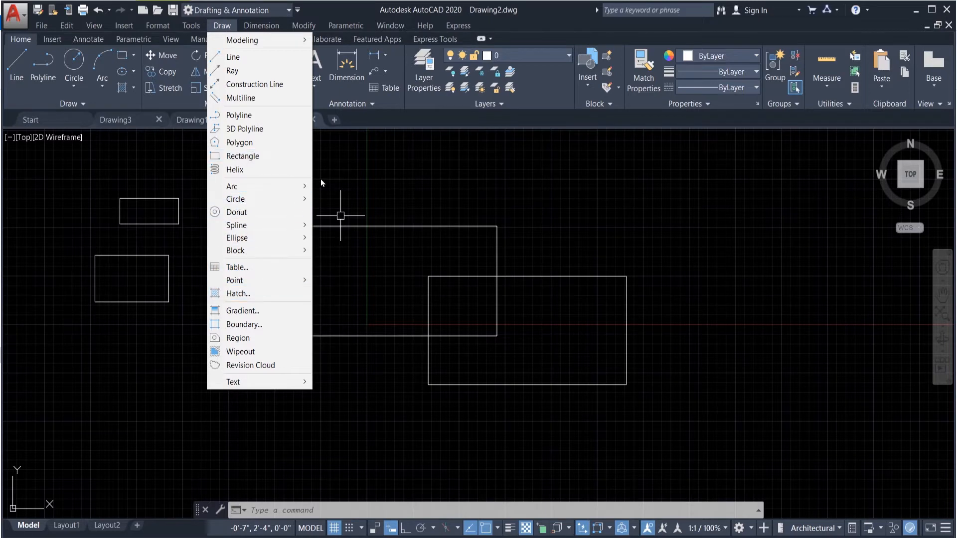
click(243, 156)
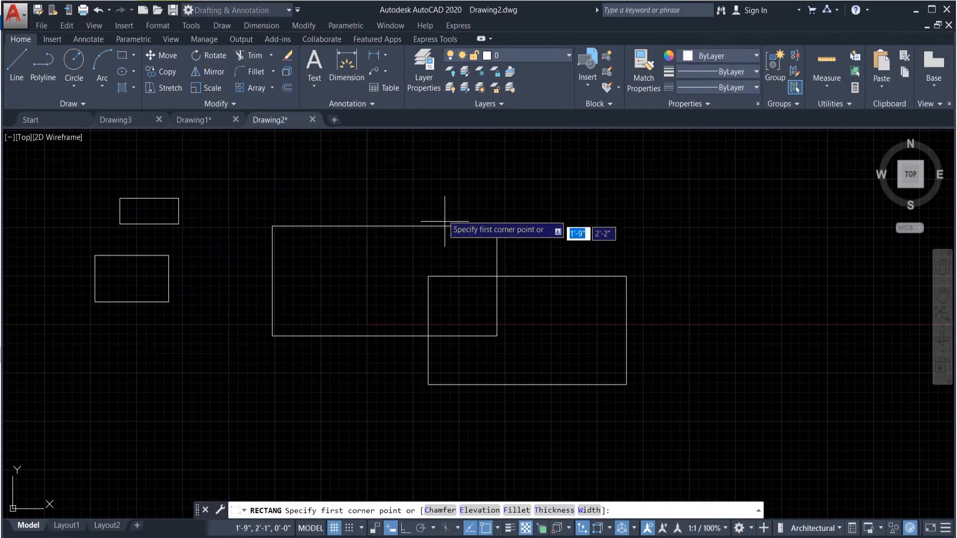
click(424, 181)
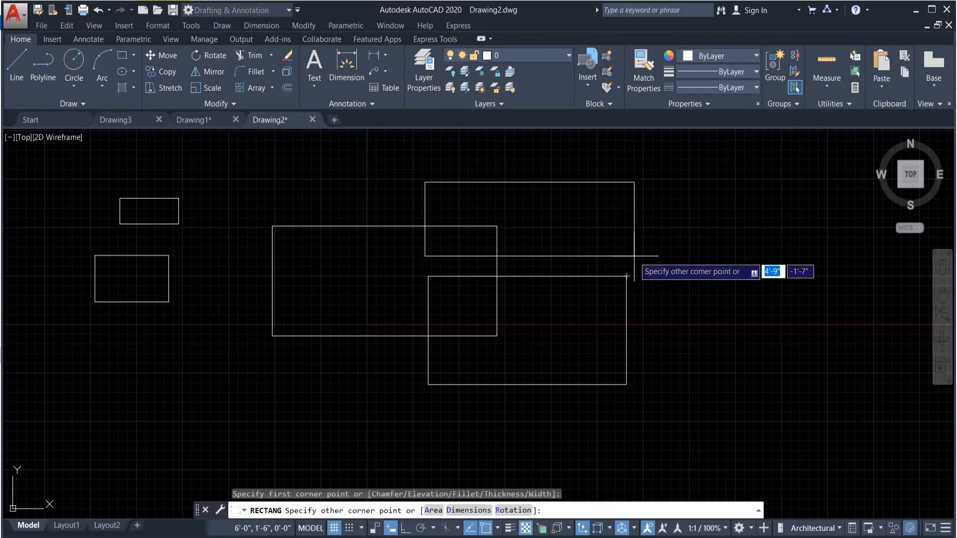
click(633, 254)
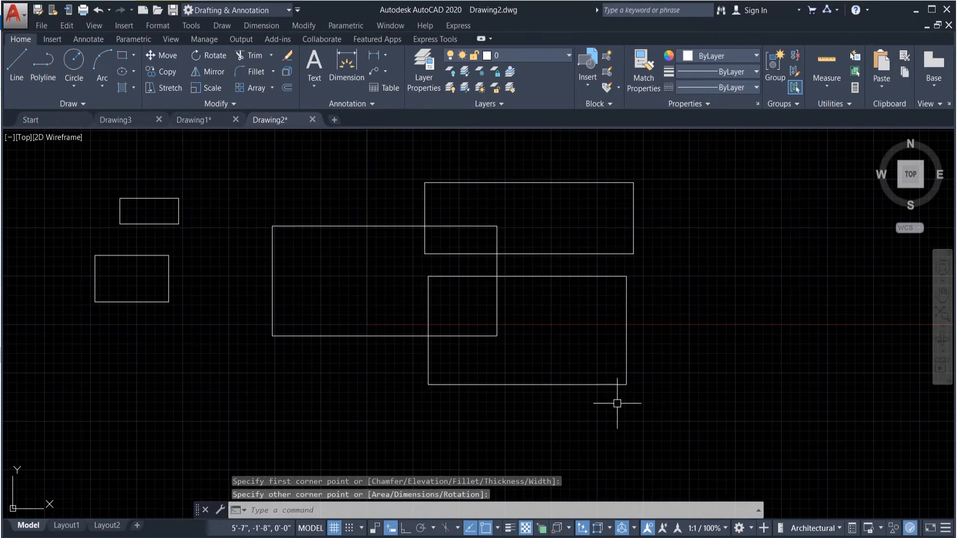
Step: Select all the practice rectangles in Drawing2 and erase them
click(668, 402)
click(97, 191)
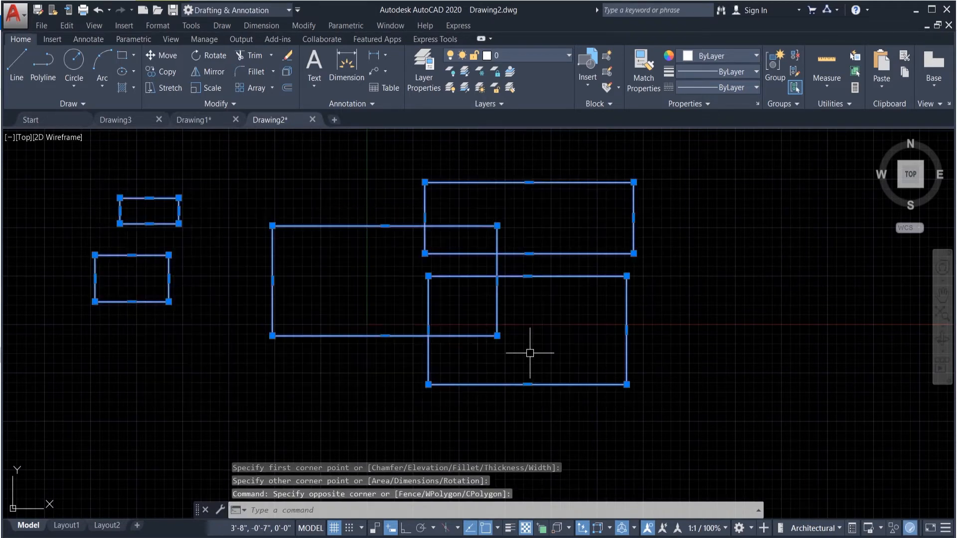
key(Delete)
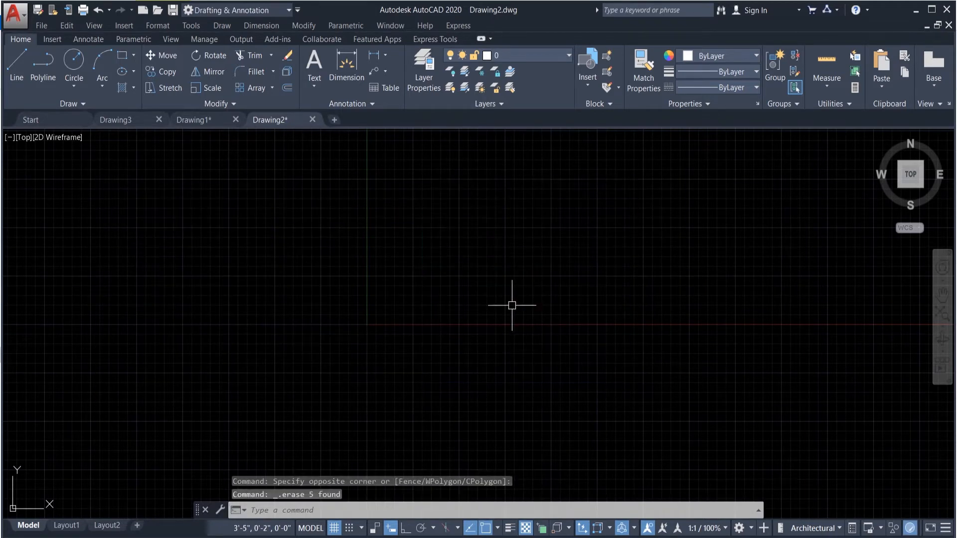
Step: After consulting the topic list in Drawing1, draw a Drawing2 rectangle using Dimensions, length 25' and width 60', extending up and right from its first corner
click(185, 121)
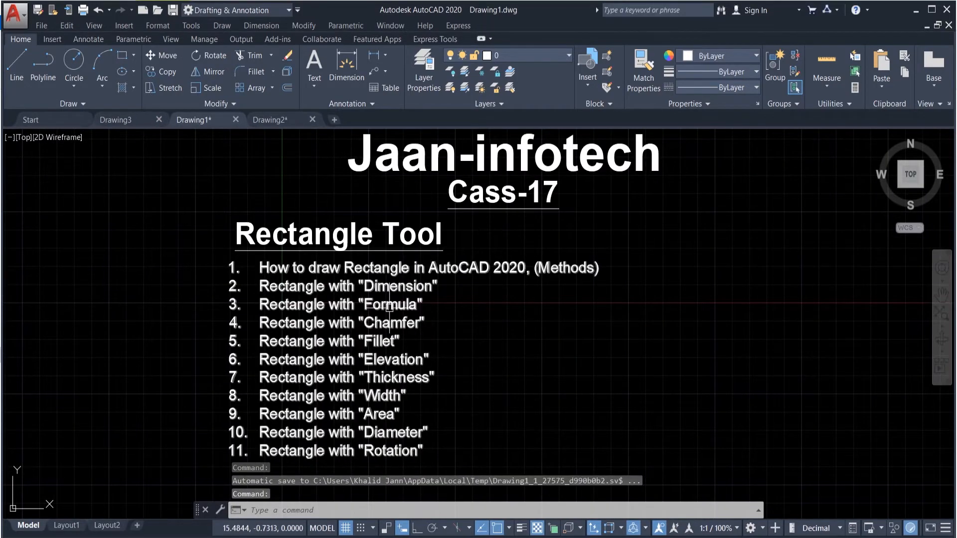
click(269, 120)
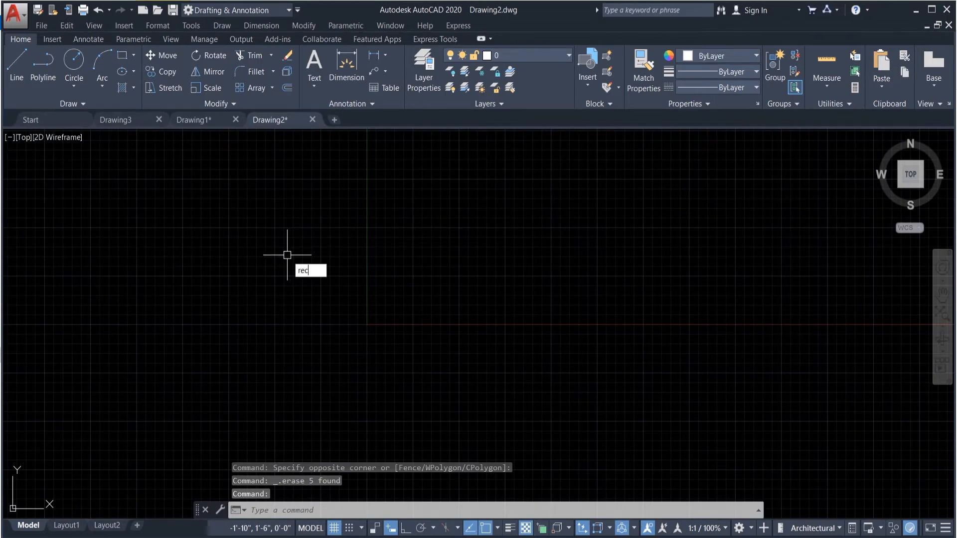
text(rec)
key(Return)
click(226, 349)
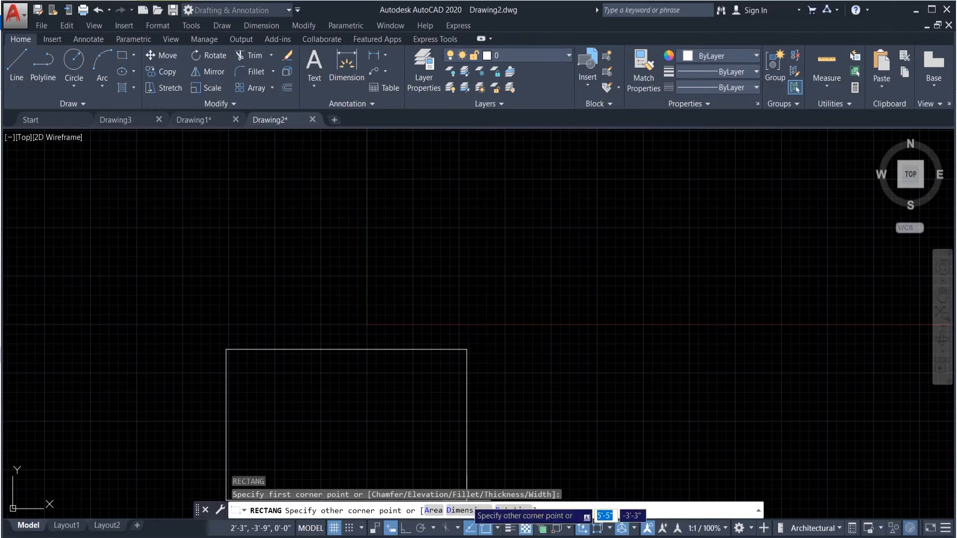
click(451, 511)
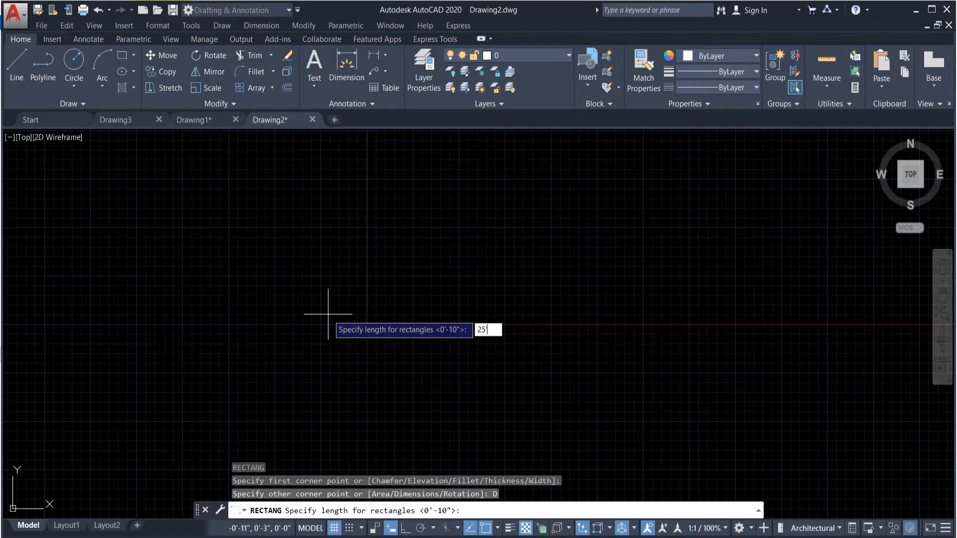
key(Return)
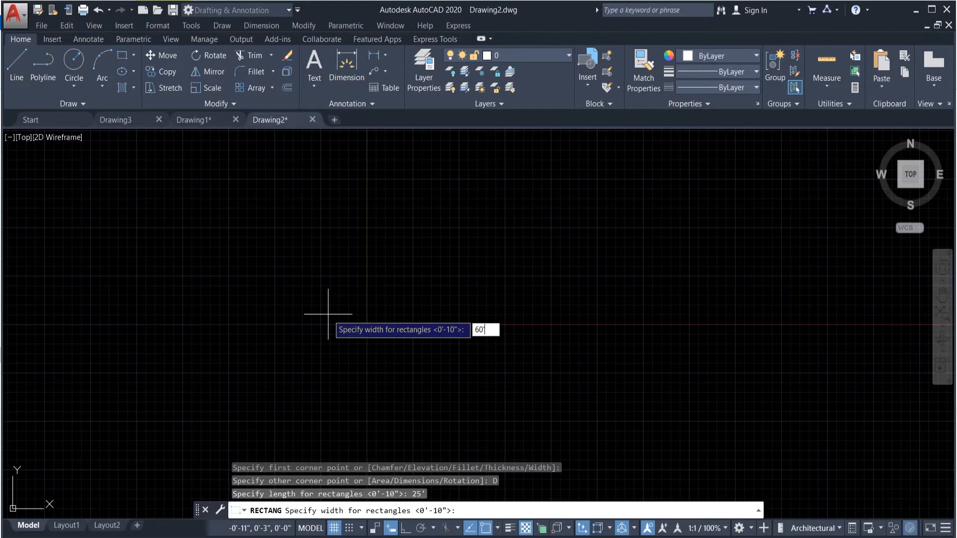
key(Return)
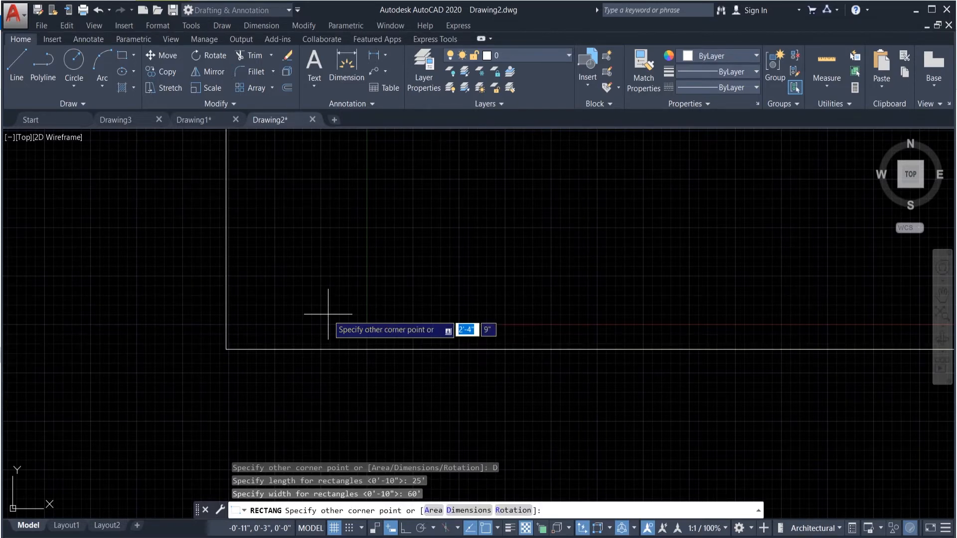
scroll(391, 277, down, 5)
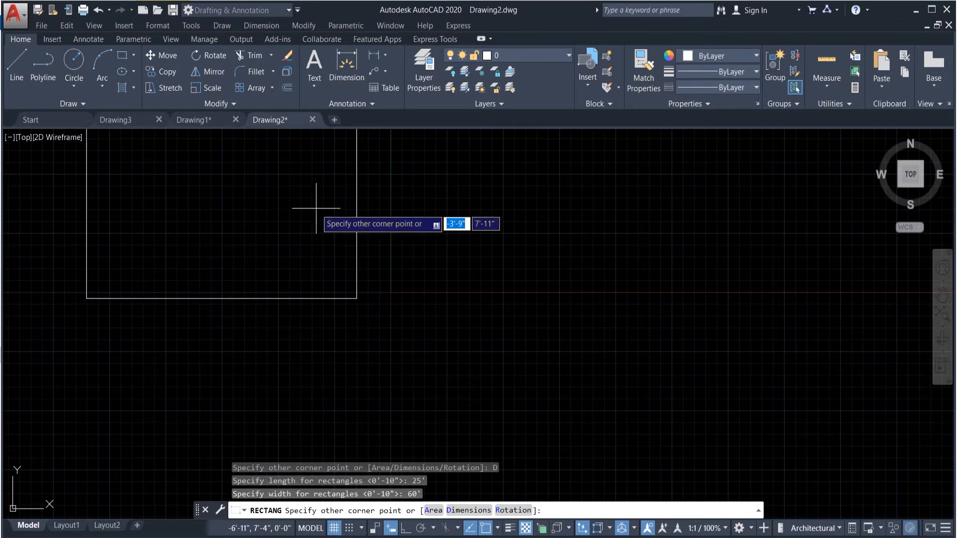
click(560, 230)
scroll(562, 364, down, 6)
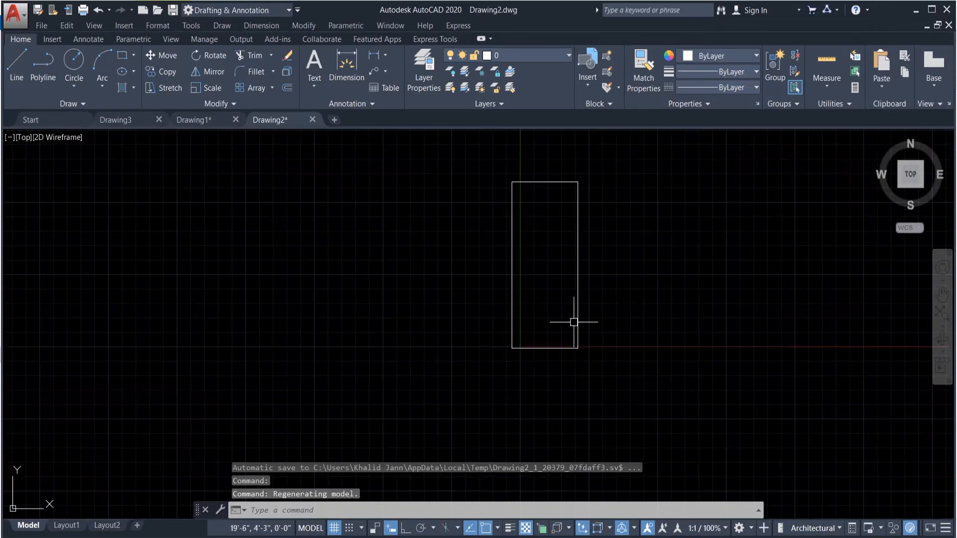
scroll(603, 198, up, 2)
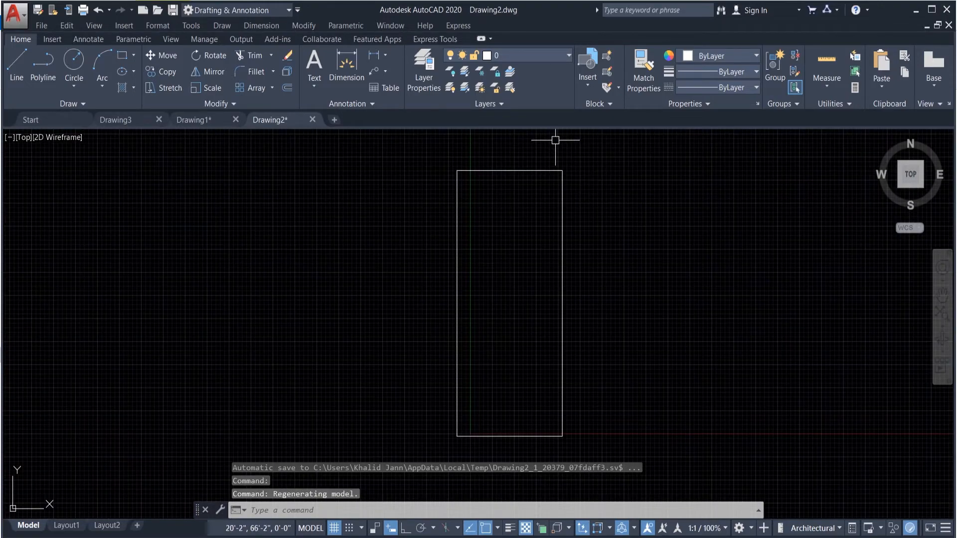
Step: Dimension the rectangle's top edge from corner to corner, placing the dimension line just above it
click(351, 75)
click(456, 170)
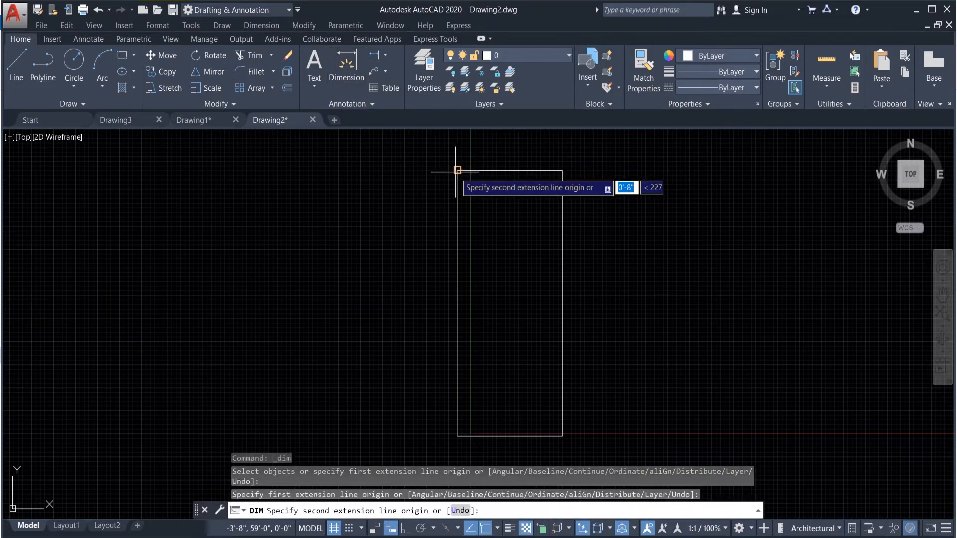
click(556, 170)
click(558, 159)
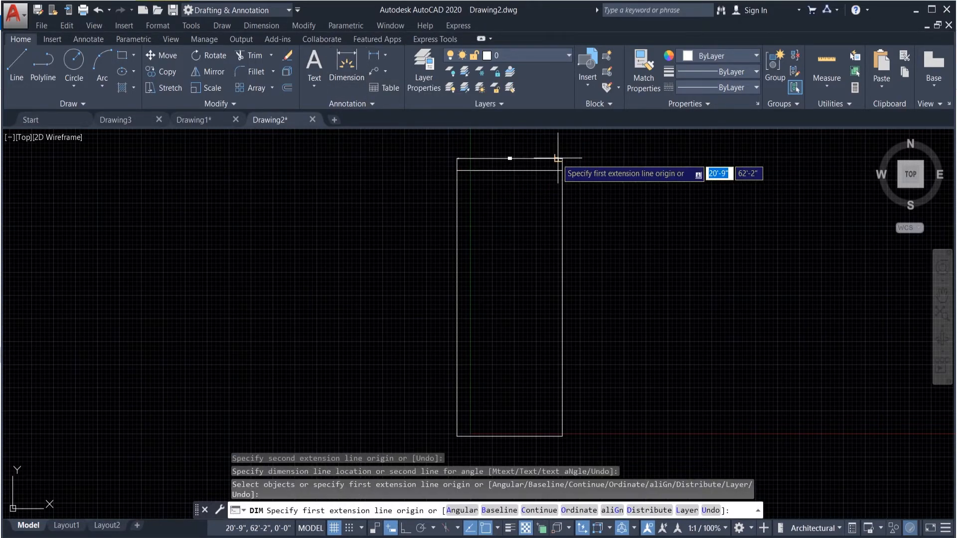
scroll(557, 159, up, 10)
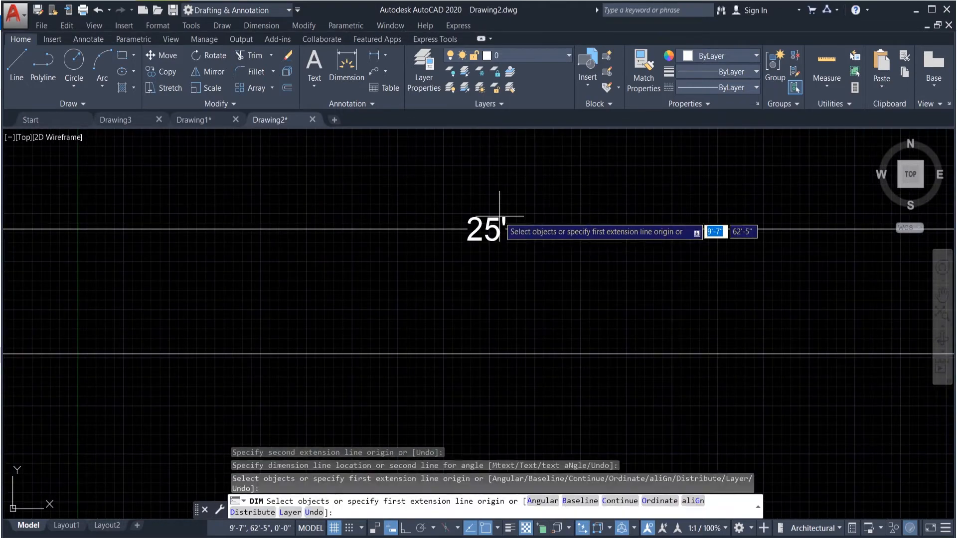
scroll(499, 229, down, 12)
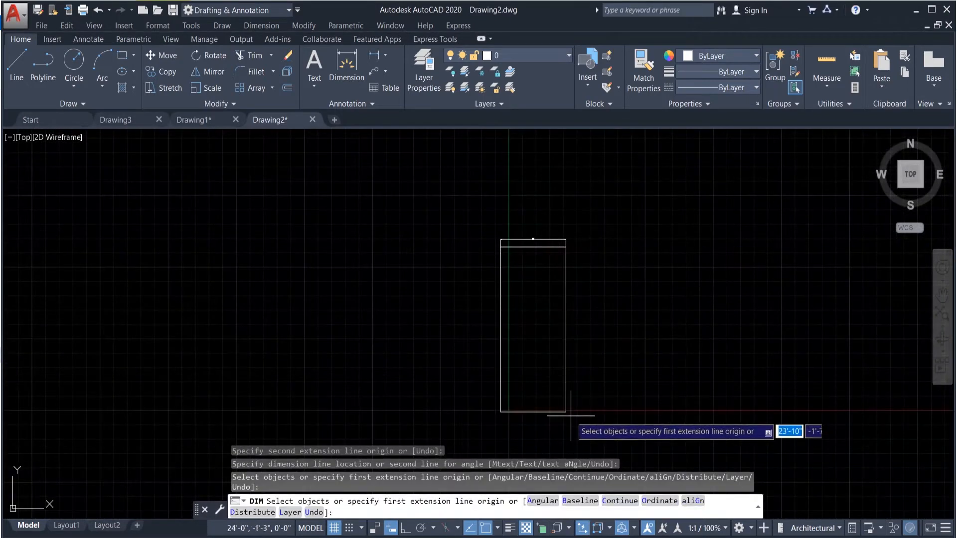
Step: Dimension the rectangle's right edge between its lower and upper corners, placing the dimension line just to its right
click(565, 411)
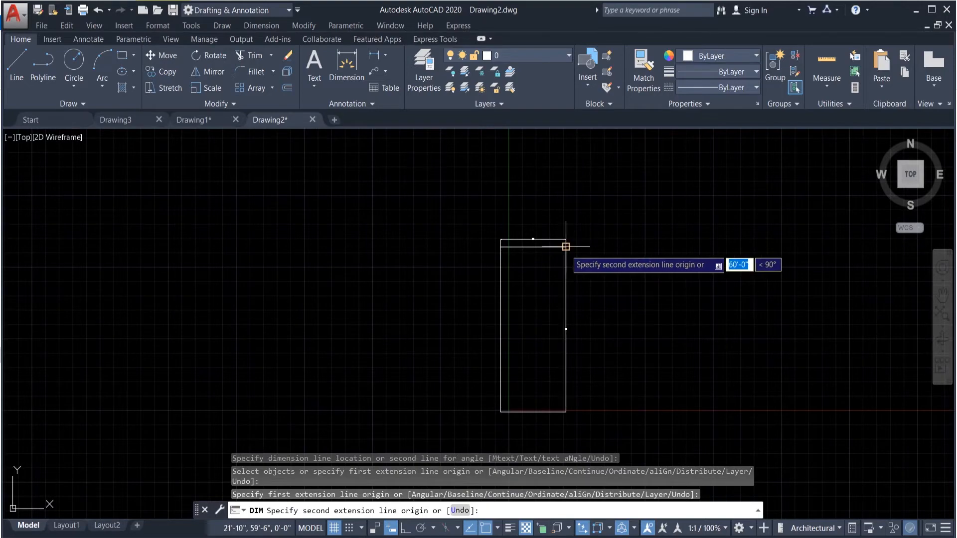
click(565, 246)
click(576, 332)
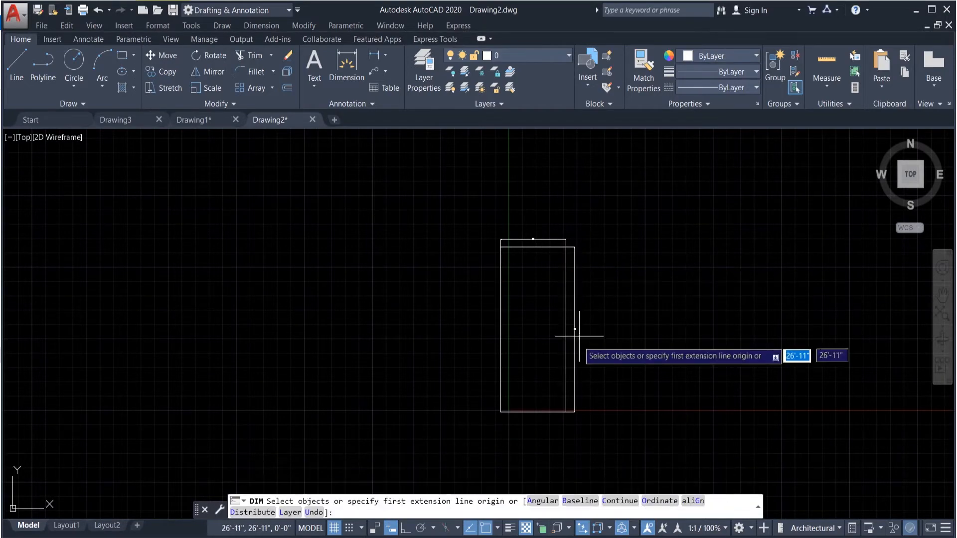
scroll(578, 335, up, 8)
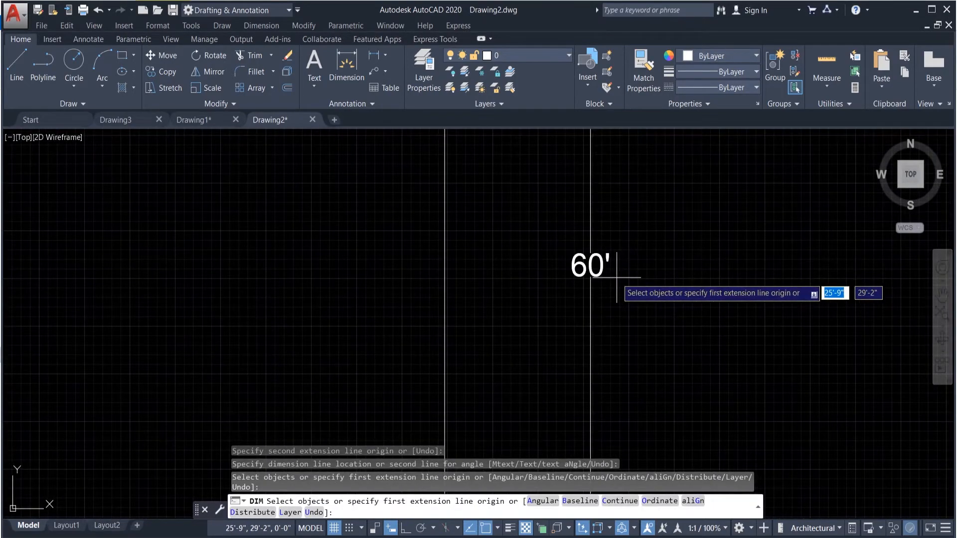
scroll(617, 277, down, 8)
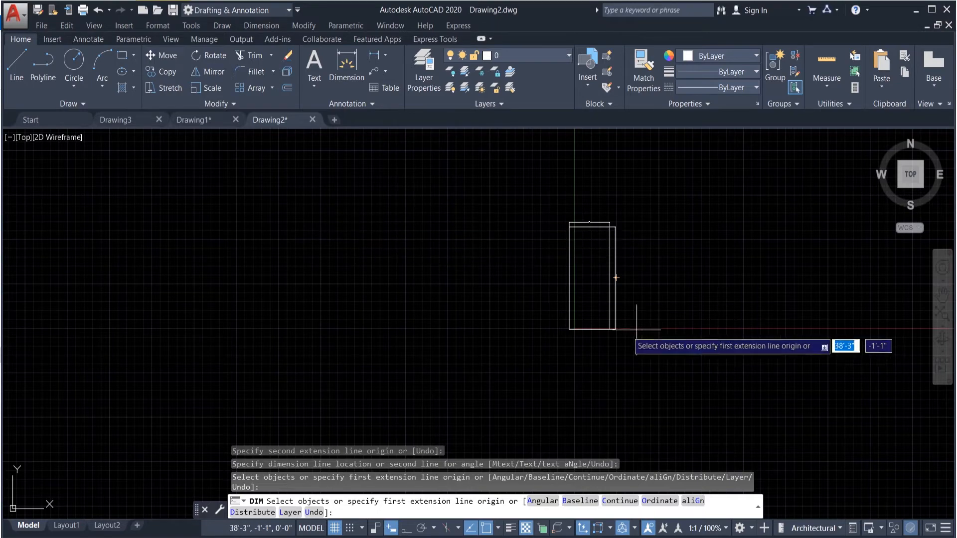
scroll(633, 328, up, 2)
scroll(606, 224, down, 4)
scroll(486, 324, up, 6)
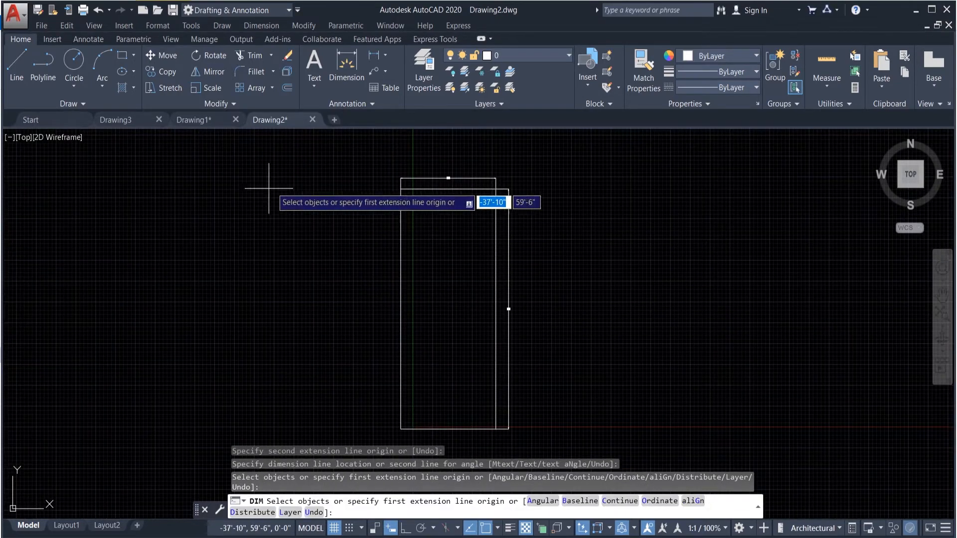
Step: Leave the dimension command and erase the rectangle together with its height and width dimensions
click(509, 428)
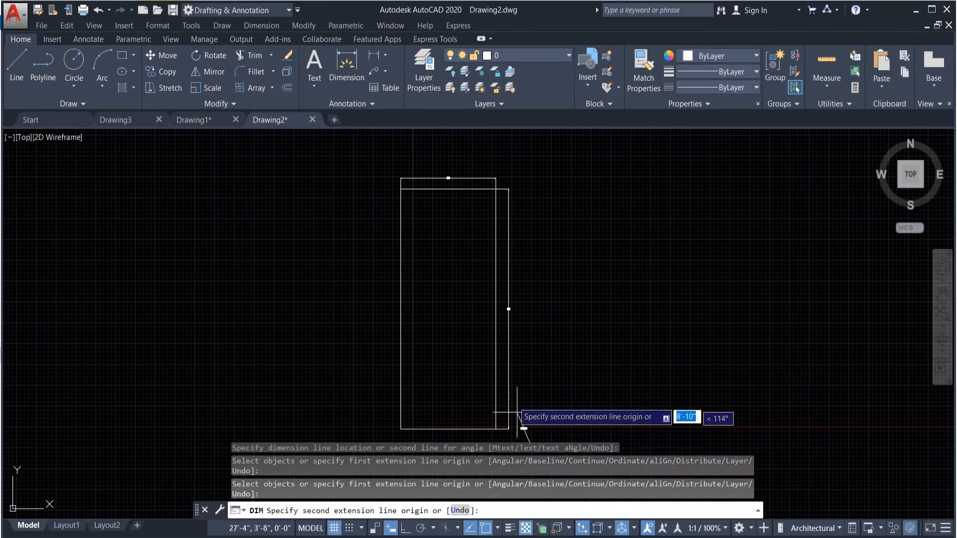
click(540, 432)
click(479, 360)
key(Delete)
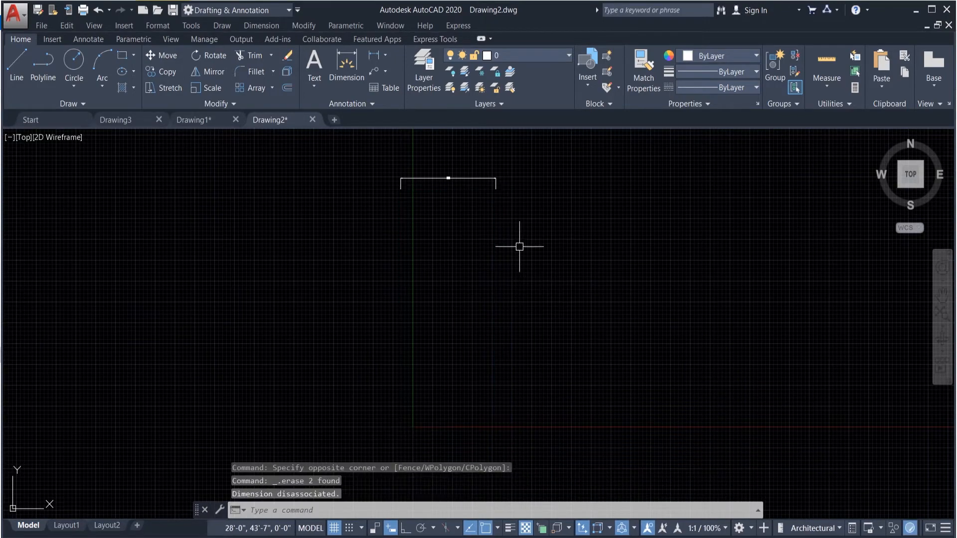
click(518, 234)
click(442, 166)
key(Delete)
scroll(455, 294, down, 3)
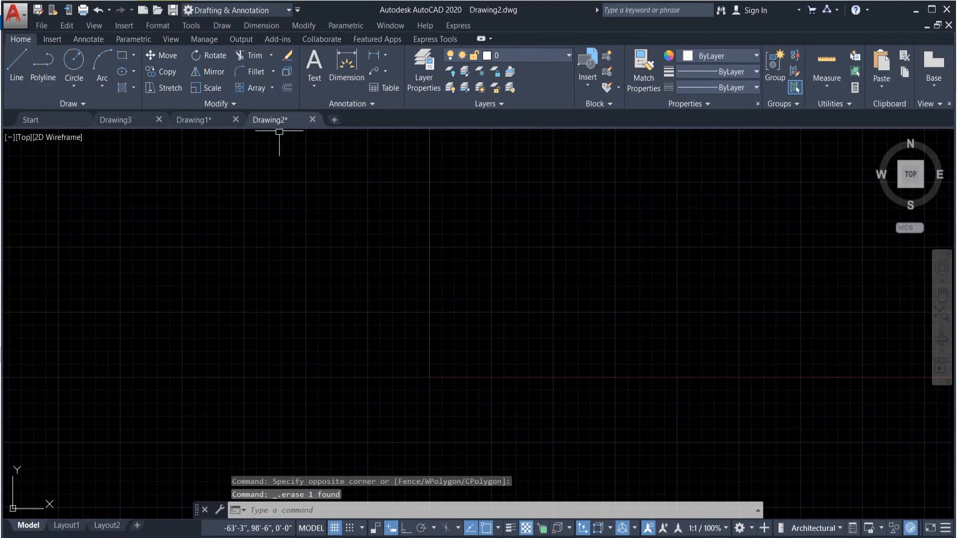
click(196, 122)
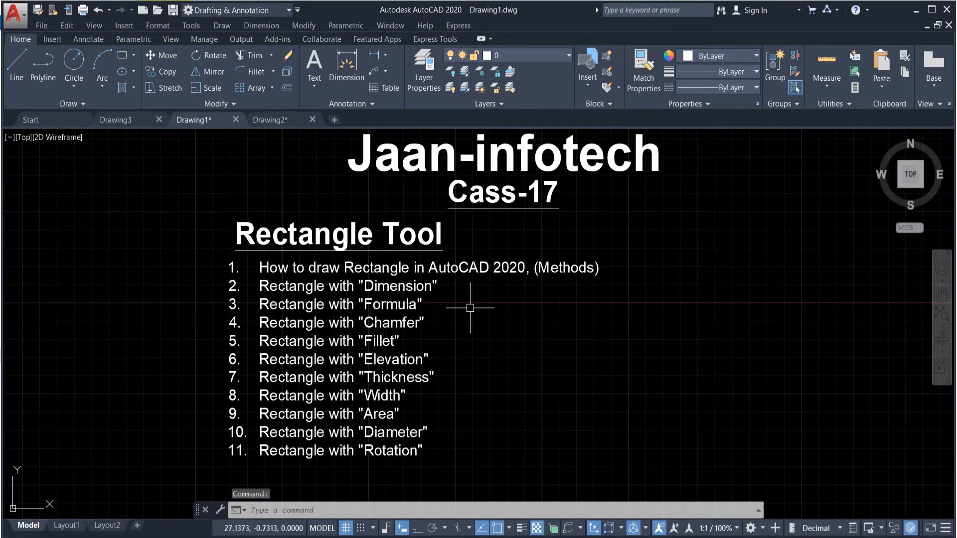
click(277, 120)
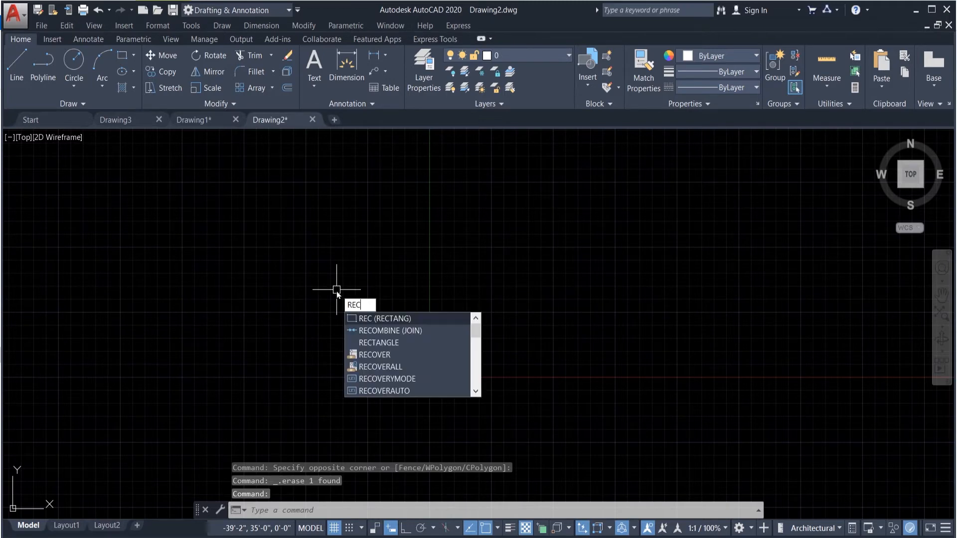
key(Return)
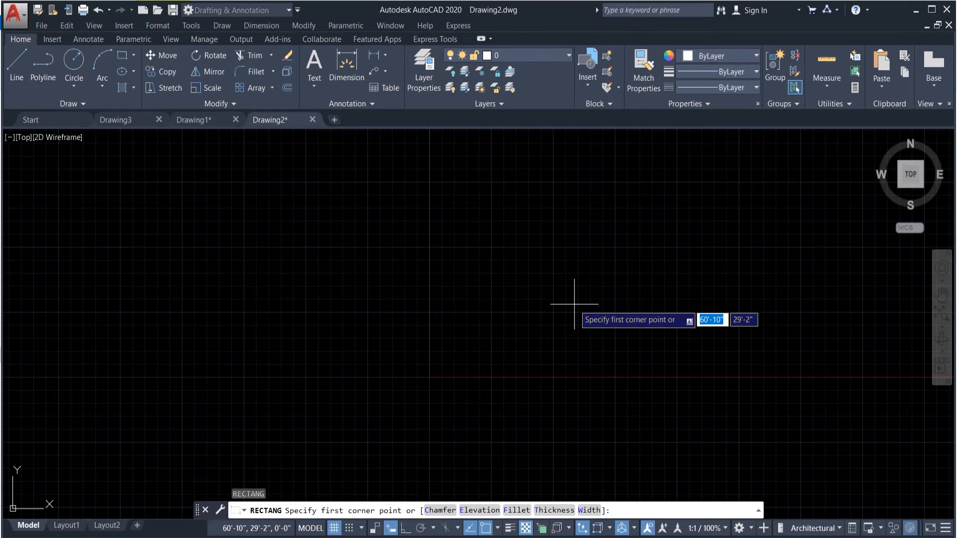
key(F8)
text(@25)
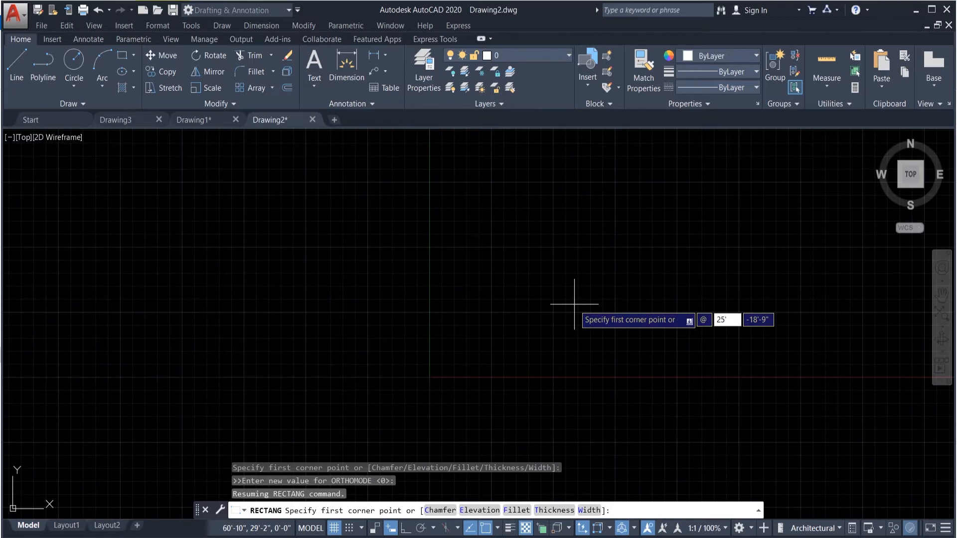
text(')
key(Tab)
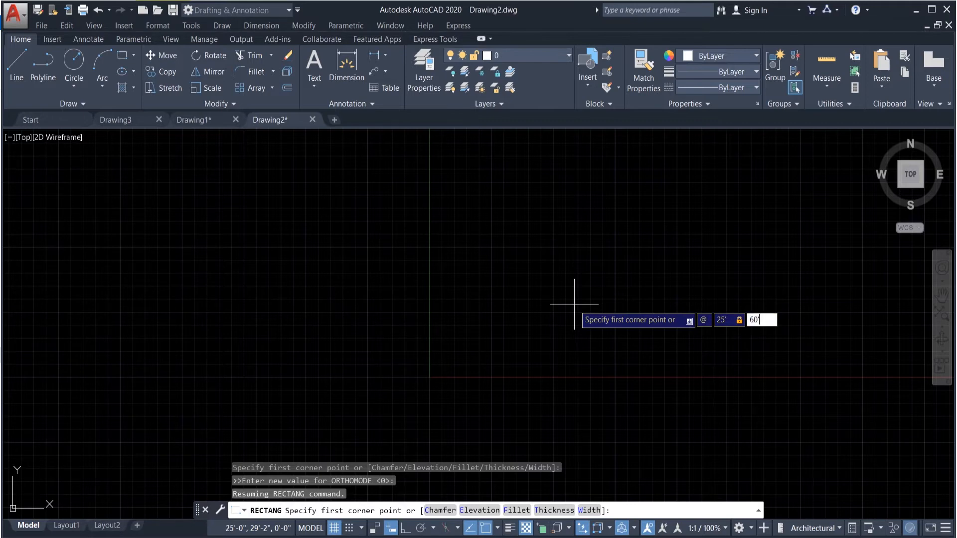
key(Return)
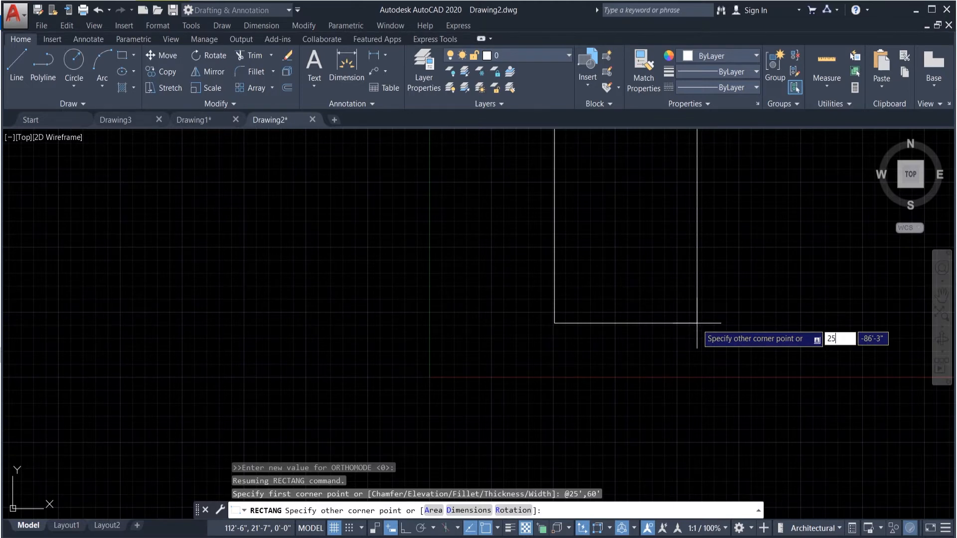
Step: Finish the rectangle by entering its opposite corner as relative coordinates 25',60'
key(Tab)
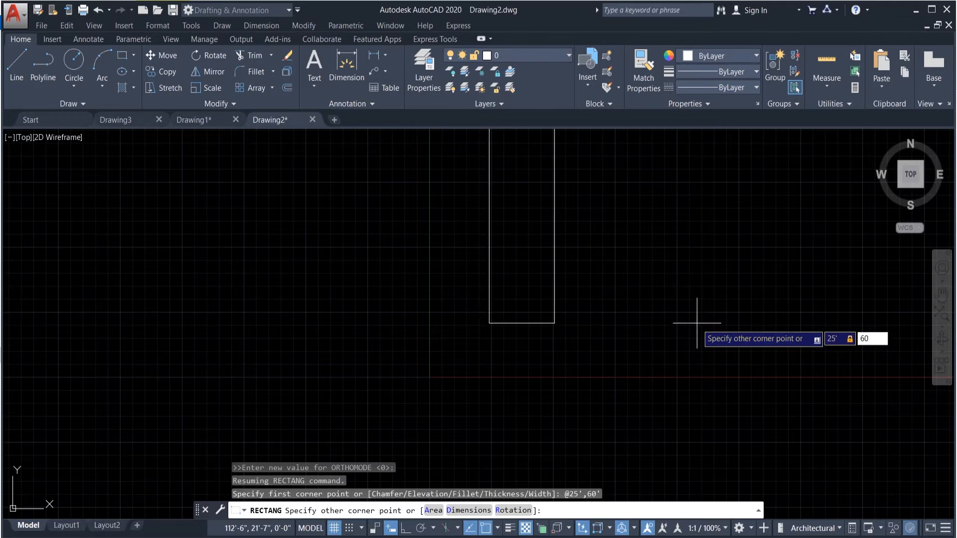
key(Return)
scroll(434, 304, down, 8)
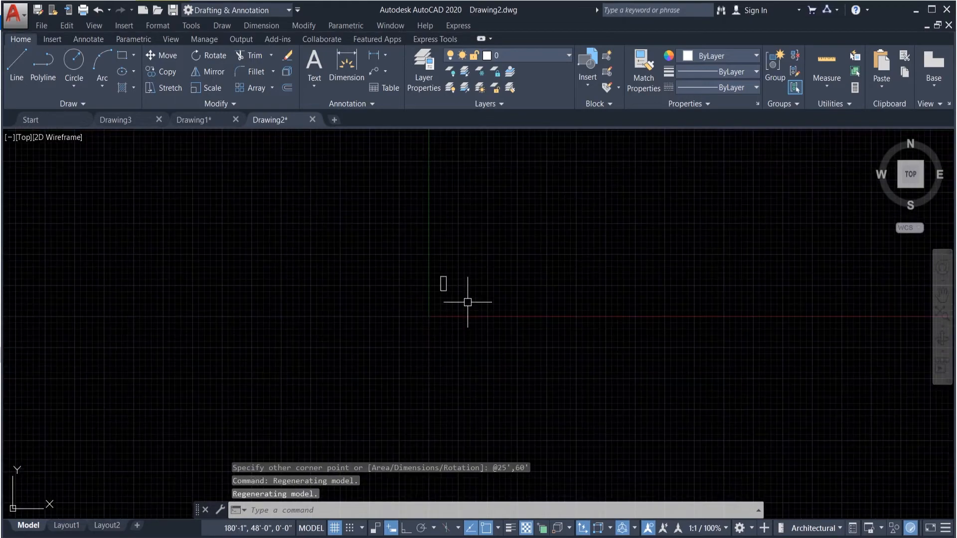
scroll(441, 282, up, 5)
scroll(404, 209, up, 4)
scroll(408, 179, up, 2)
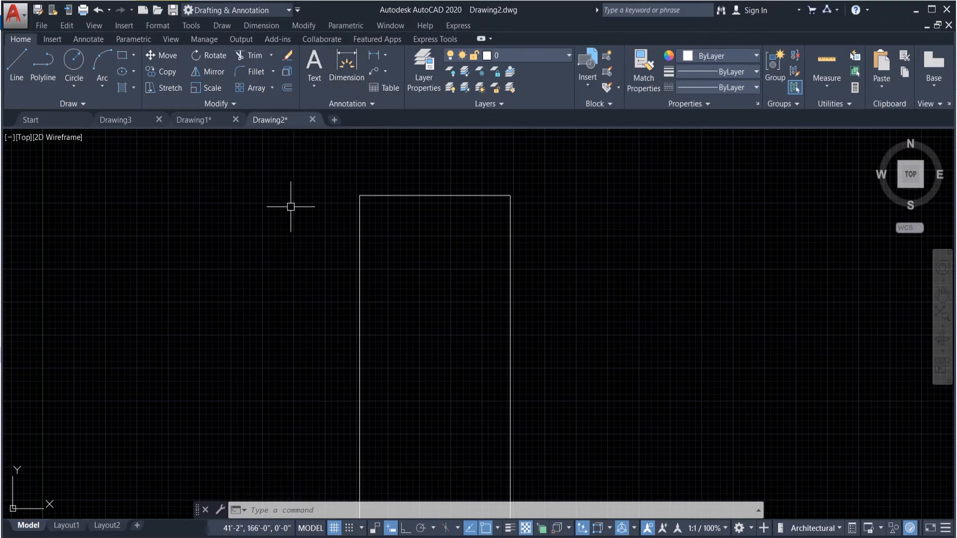
Step: Add a linear dimension (DLI) to the new rectangle's top edge, placed slightly above it
text(dli)
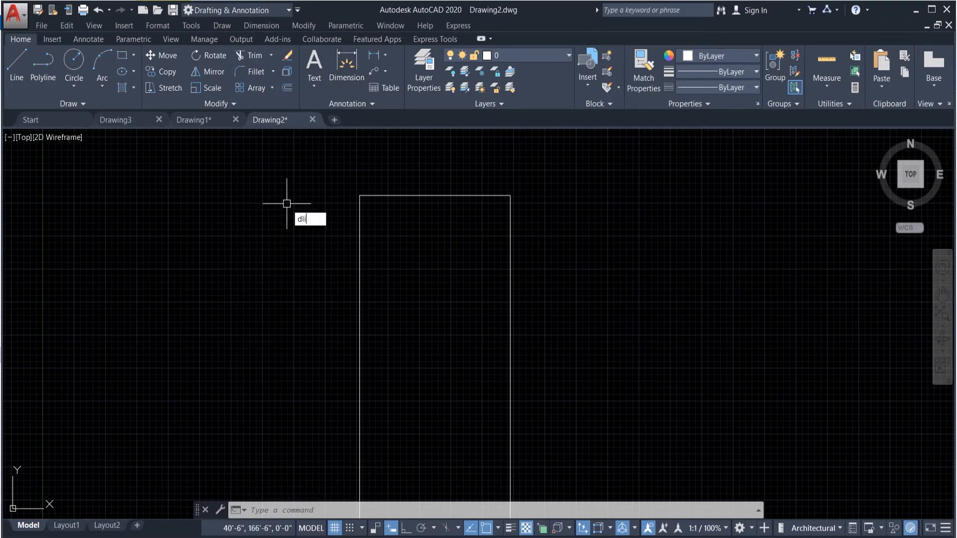
key(Return)
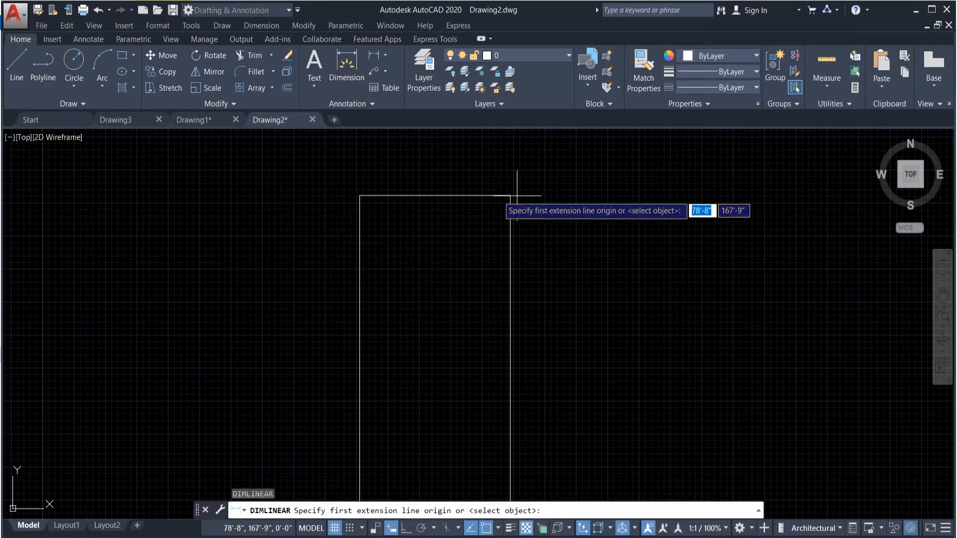
click(359, 195)
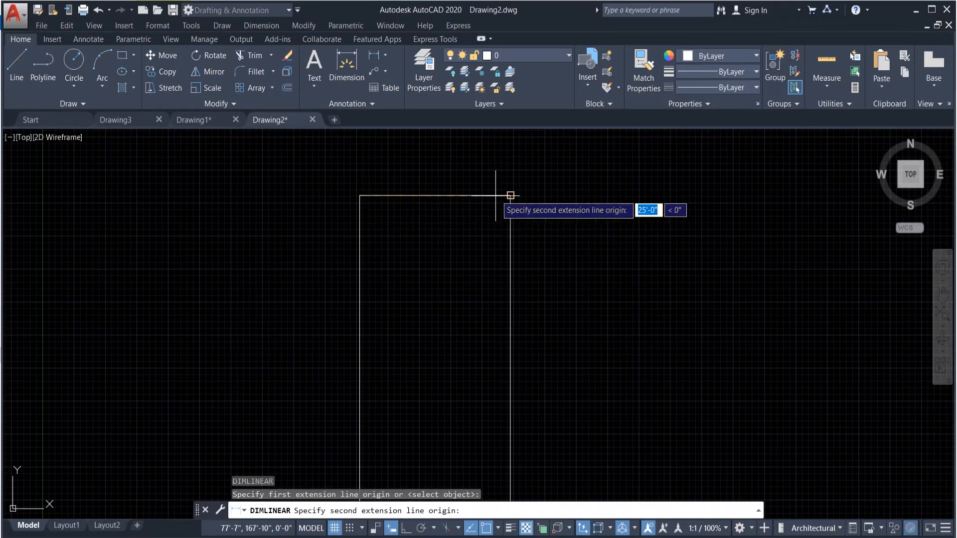
click(510, 195)
click(503, 183)
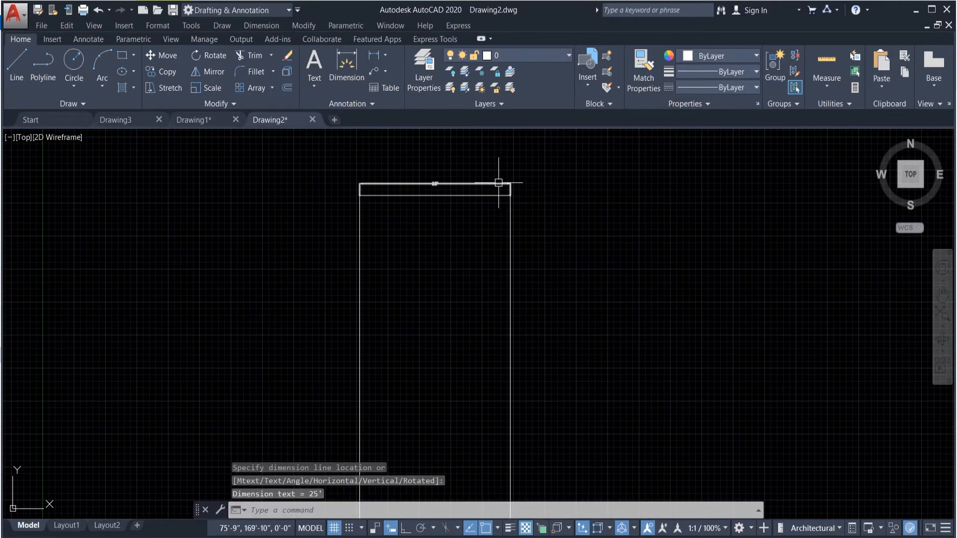
scroll(445, 183, up, 6)
scroll(506, 220, down, 10)
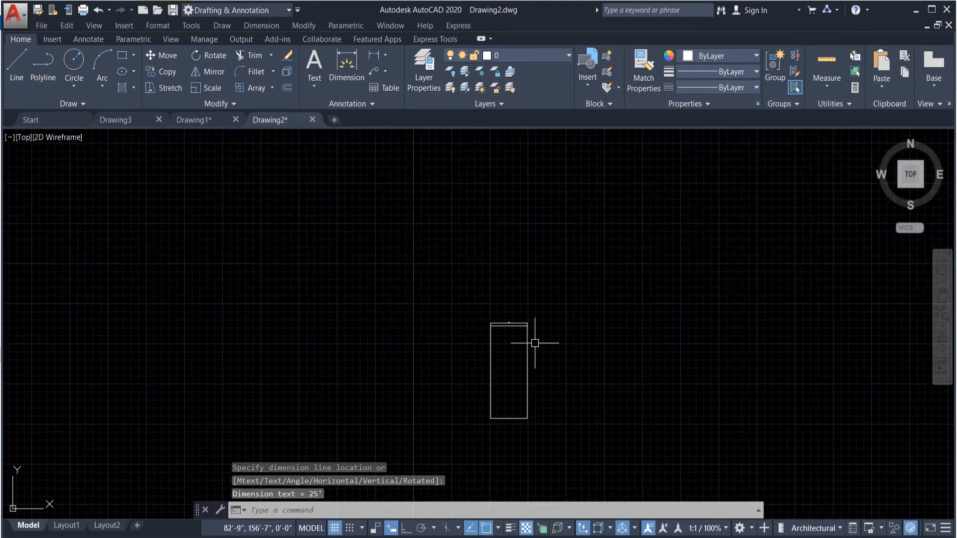
Step: Repeat the linear dimension on the rectangle's right edge, from lower to upper corner, placed slightly outside it
scroll(523, 434, up, 4)
key(Return)
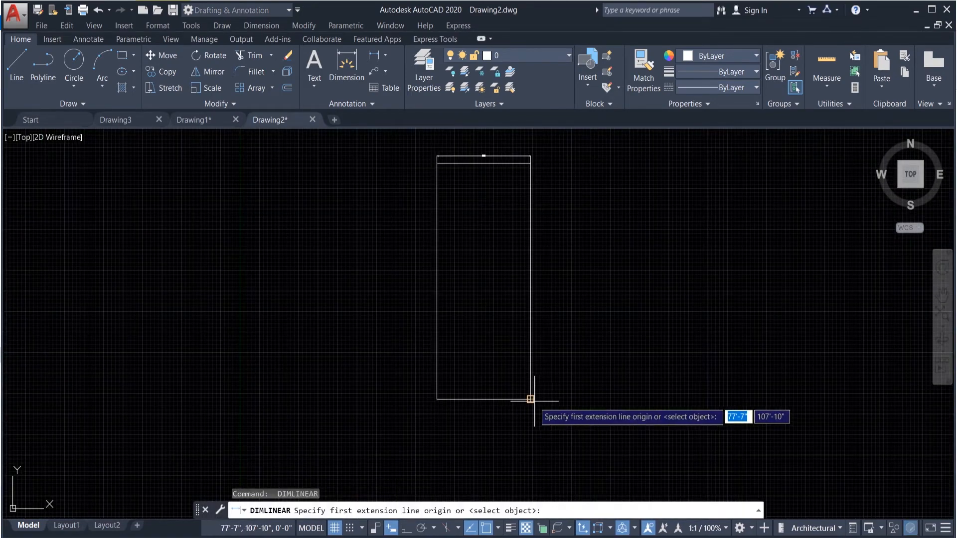
click(530, 399)
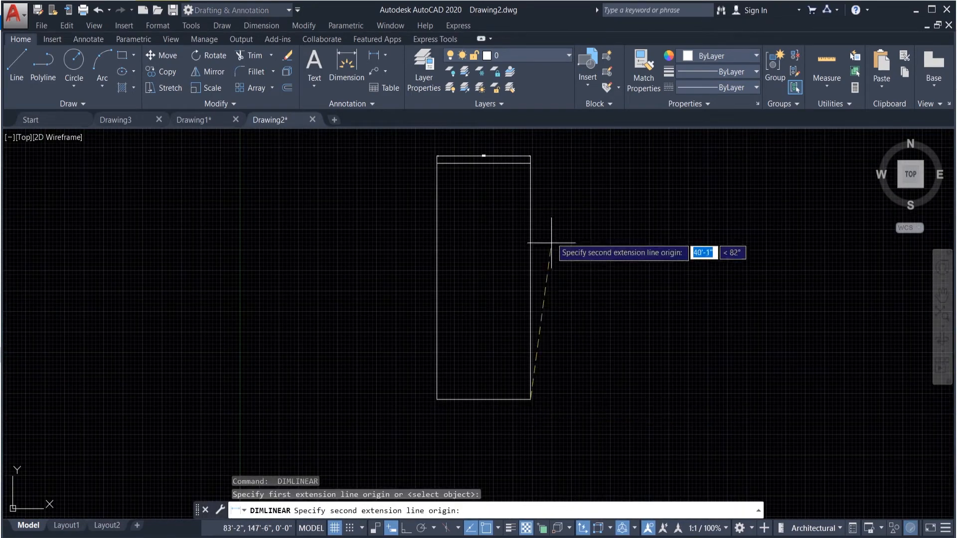
click(530, 162)
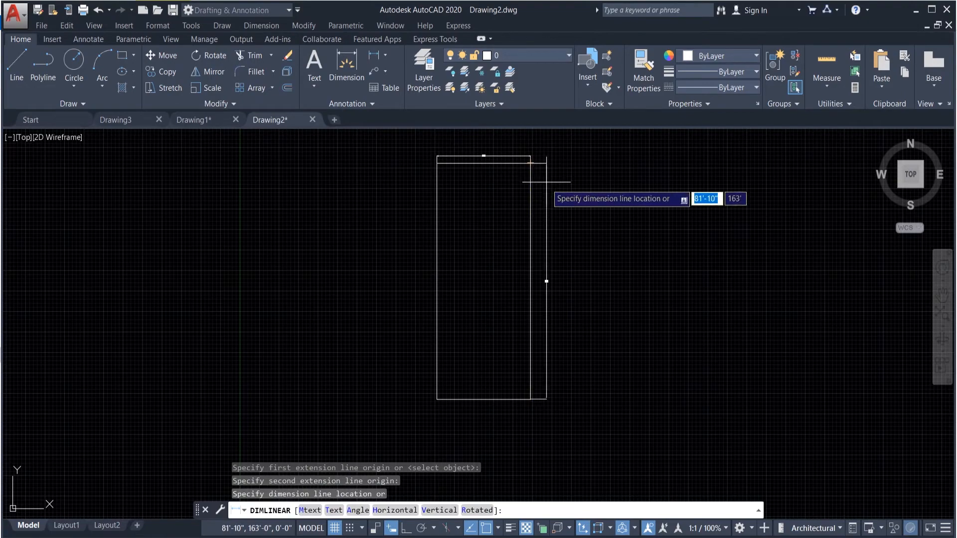
click(544, 207)
scroll(539, 282, up, 7)
scroll(577, 202, up, 5)
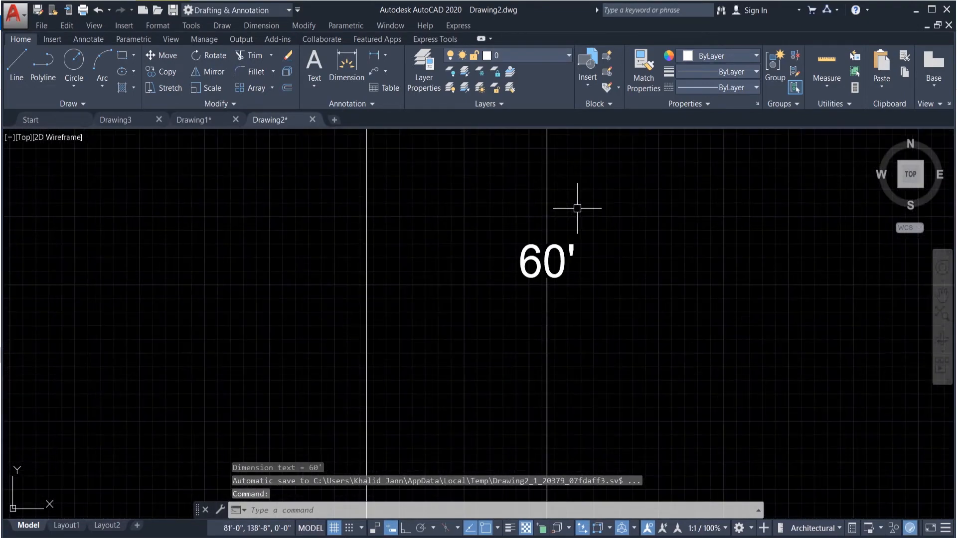
scroll(577, 212, down, 18)
scroll(586, 161, up, 6)
scroll(579, 207, down, 2)
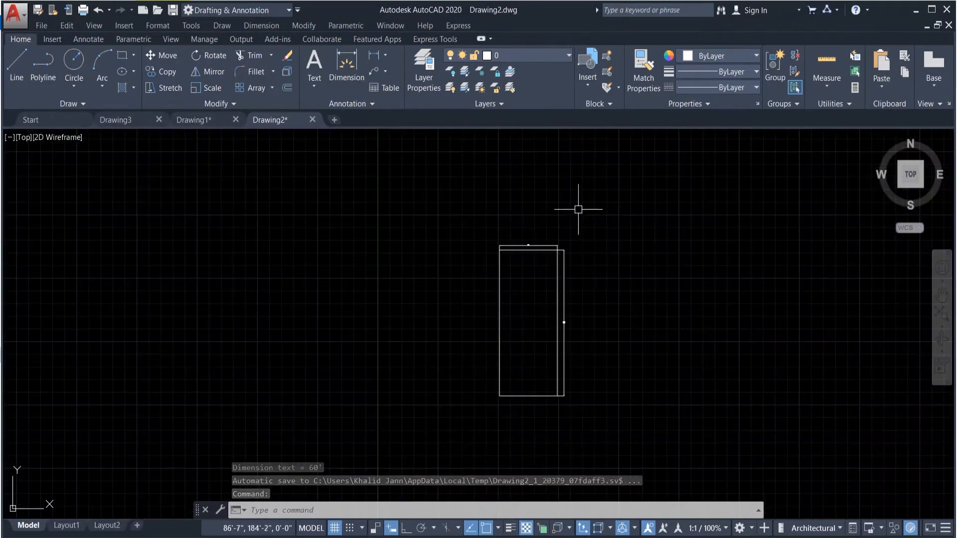
Step: Erase the rectangle with both linear dimensions and return to the topic list in Drawing1
click(584, 417)
click(530, 321)
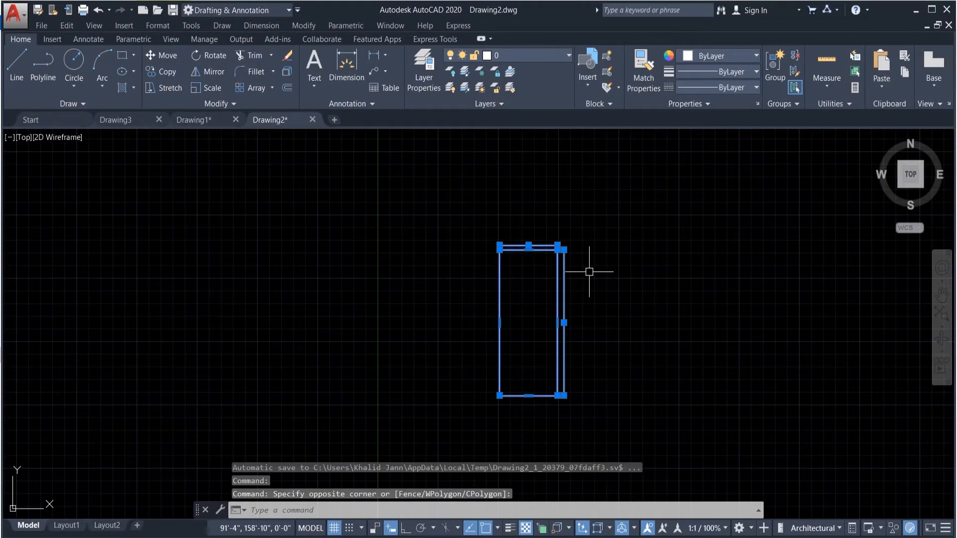
key(Delete)
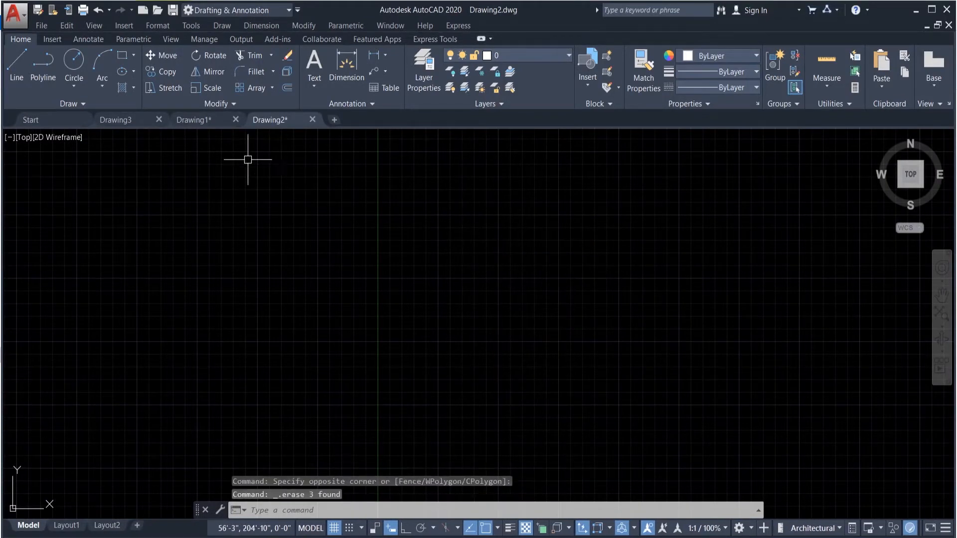
click(191, 122)
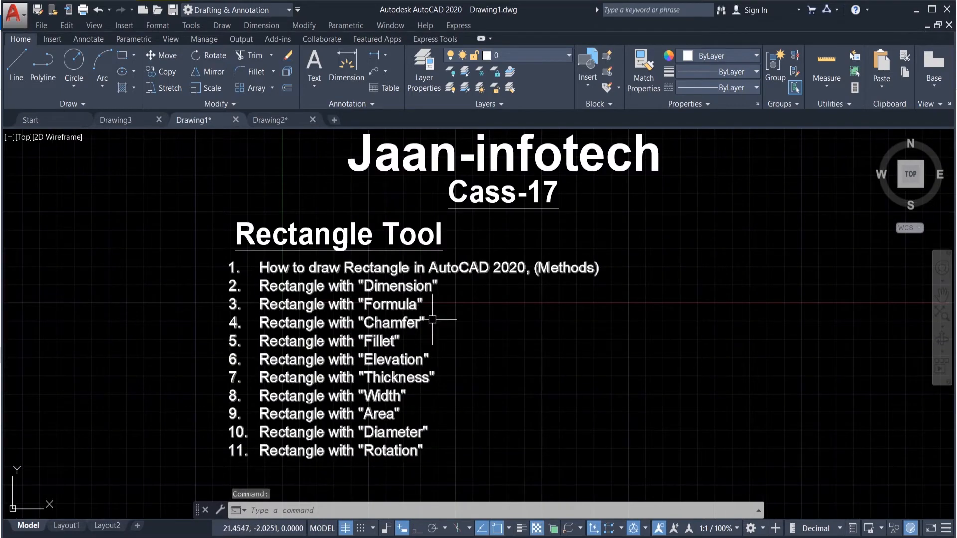
scroll(433, 314, down, 4)
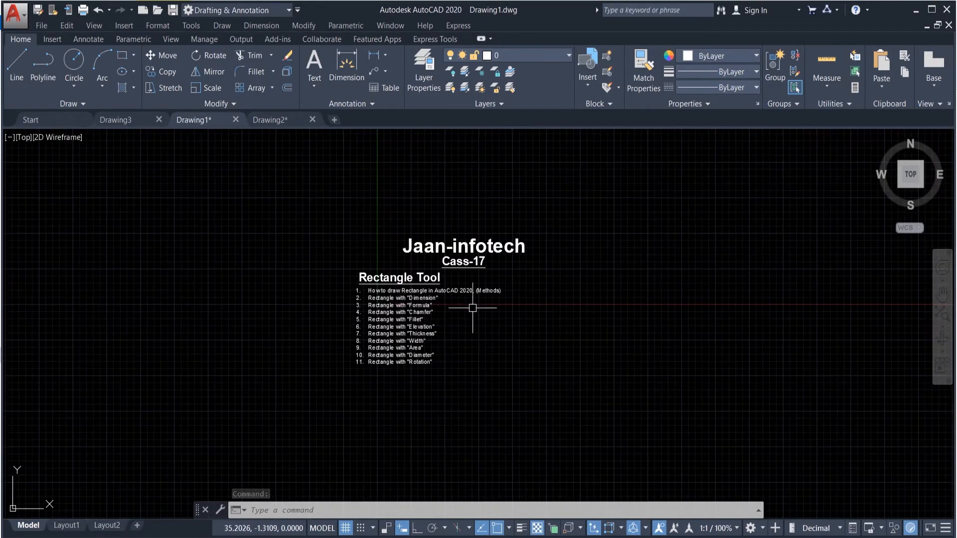
Step: In Drawing2, sketch an open chamfered corner with Line: a horizontal segment, a short downward diagonal and a vertical segment going down
click(263, 123)
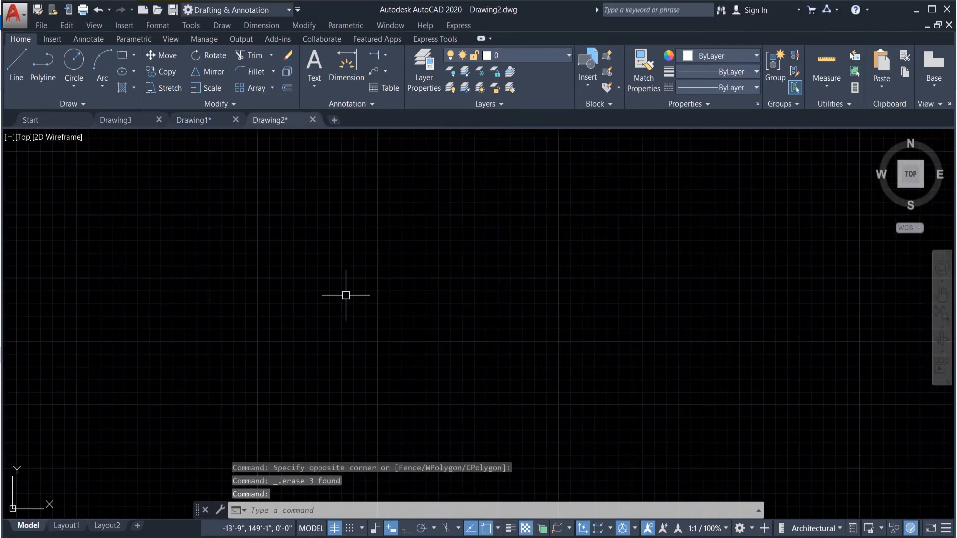
text(l)
key(Return)
click(481, 227)
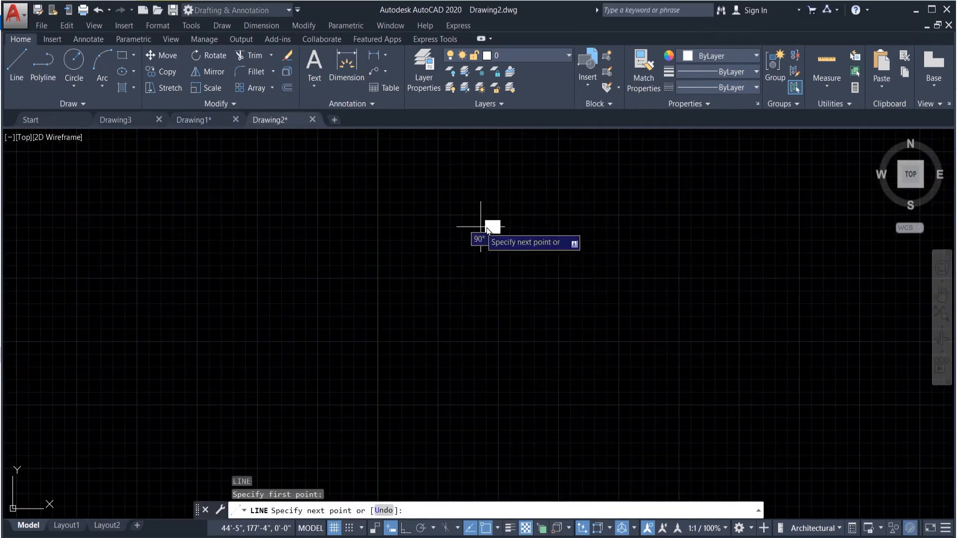
click(597, 228)
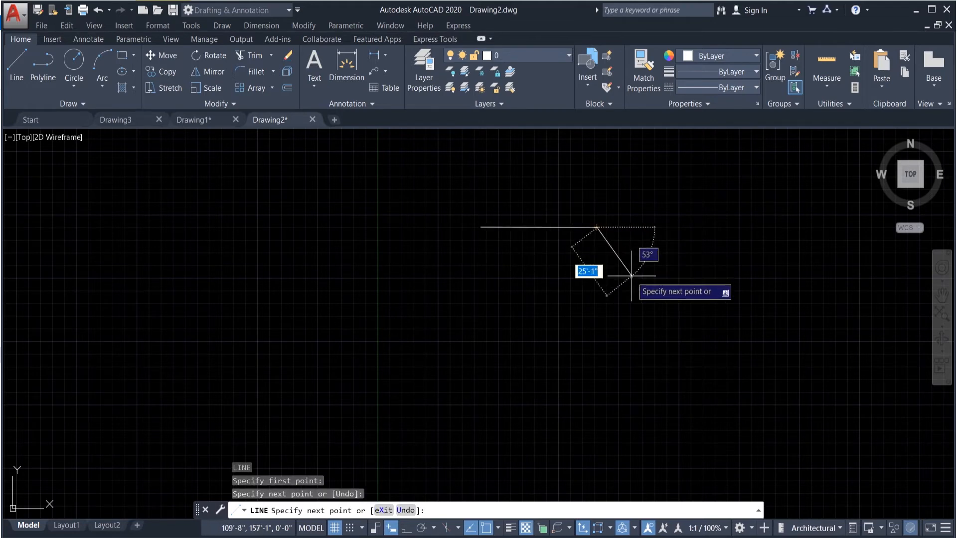
click(624, 265)
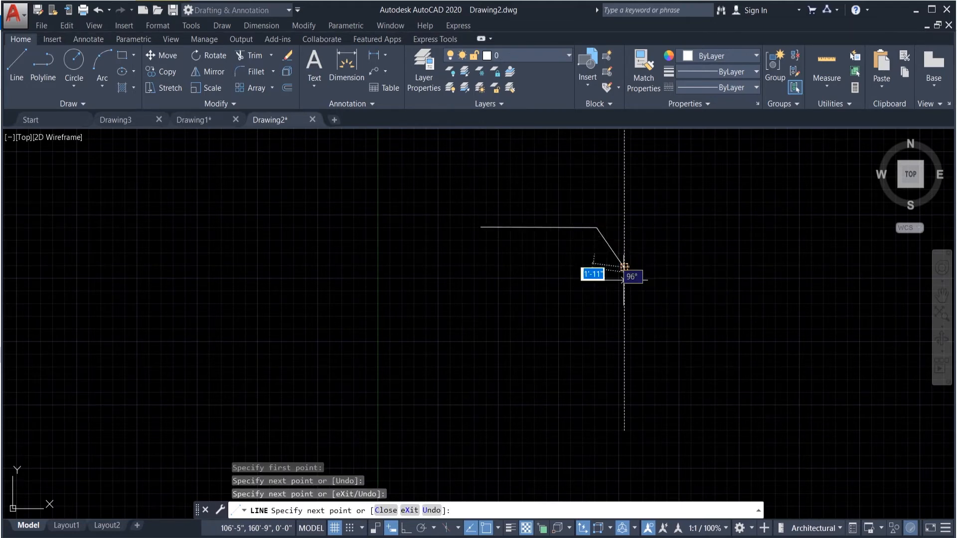
click(624, 372)
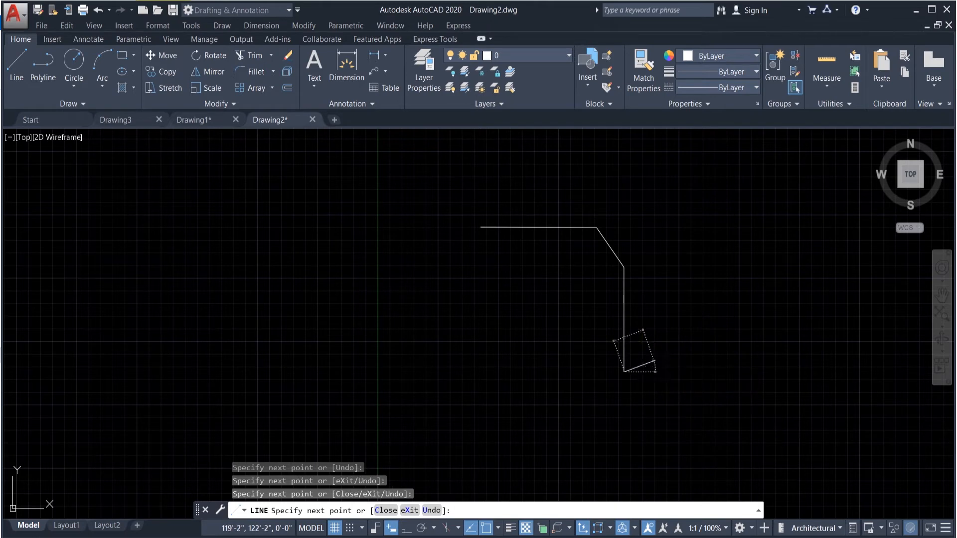
key(Return)
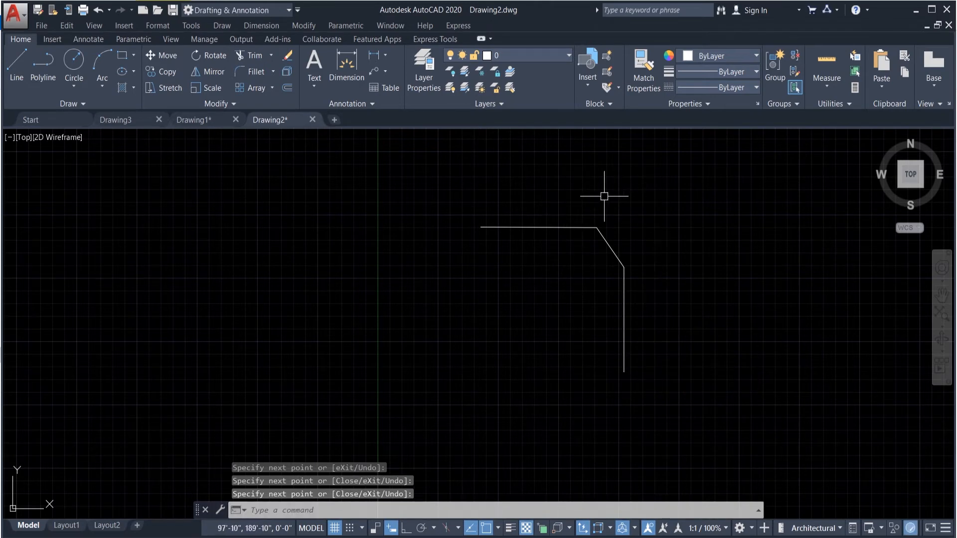
Step: Erase the three lines of the chamfered corner sketch
mouse_move(641, 216)
mouse_down()
mouse_move(620, 212)
mouse_move(578, 235)
mouse_move(643, 274)
mouse_move(638, 216)
mouse_move(621, 216)
mouse_up()
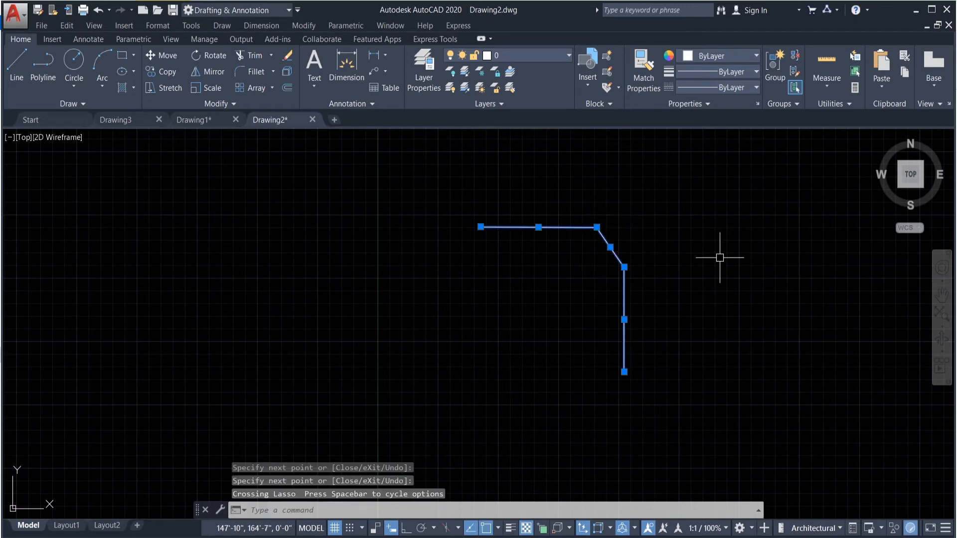
key(Escape)
click(646, 372)
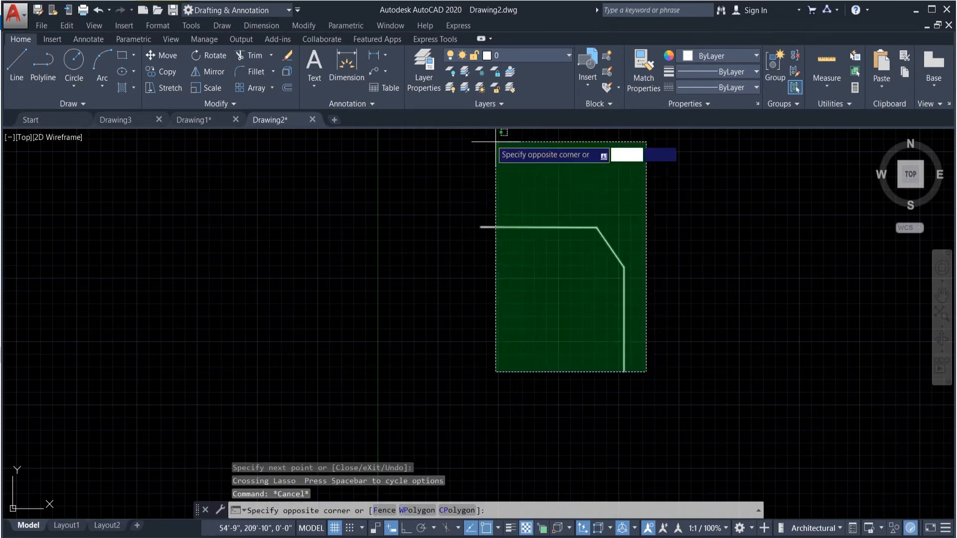
click(467, 157)
key(Delete)
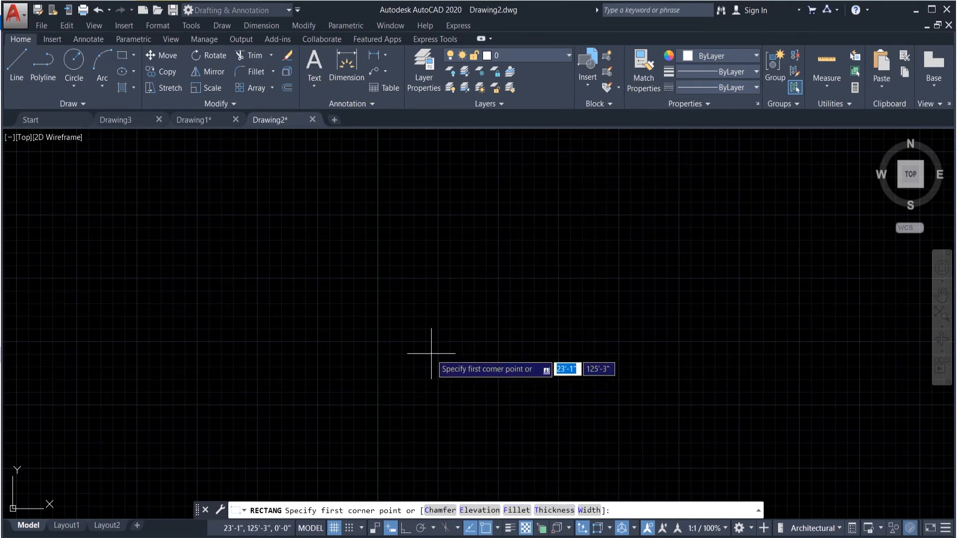
Step: Use the Chamfer option of the Rectangle command and set both the first and second chamfer distances to 5
click(429, 510)
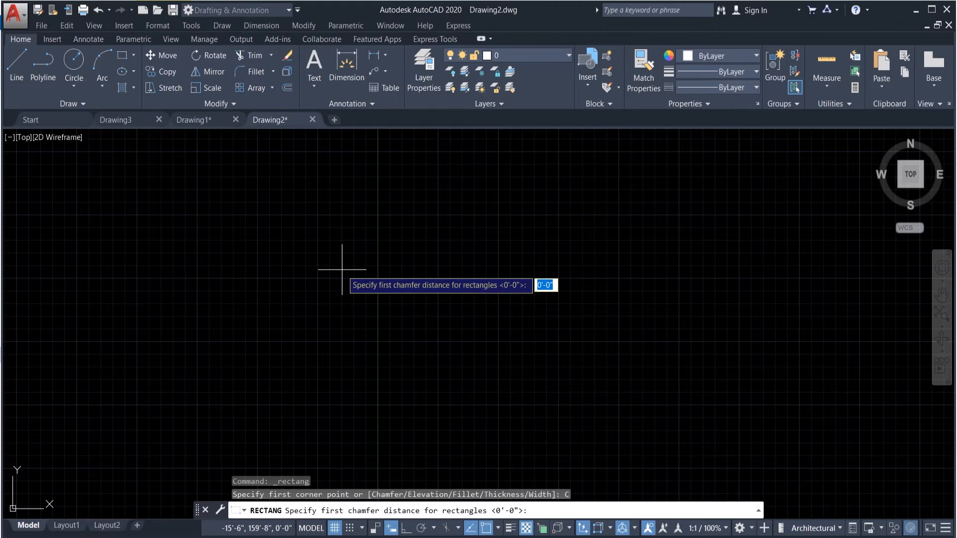
text(5)
key(Return)
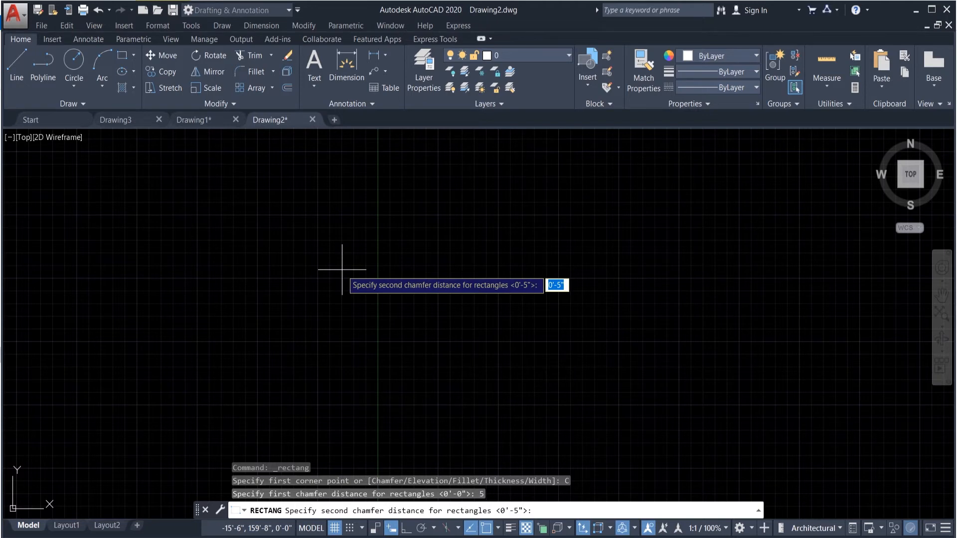
text(5)
key(Return)
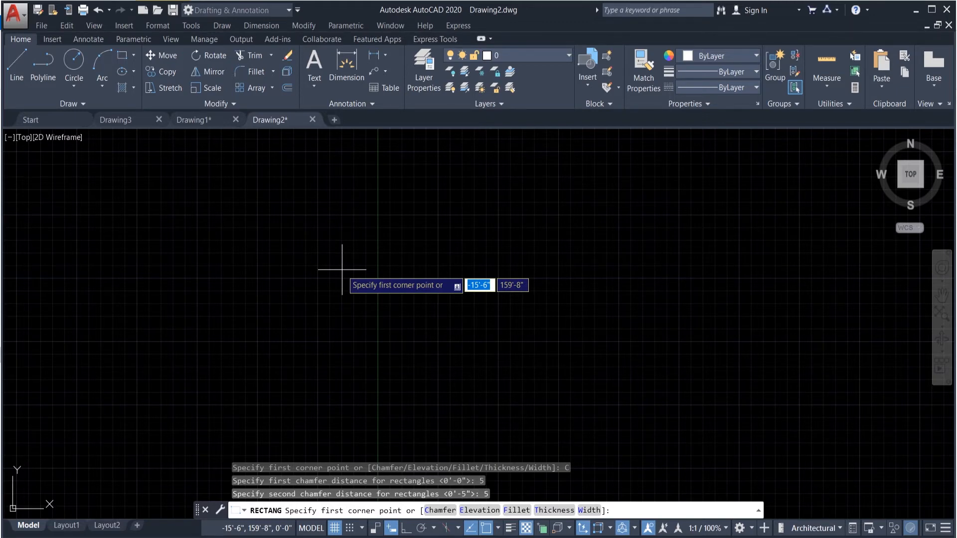
Step: Draw the chamfered rectangle from first corner 60',25' to a freehand opposite corner up and to the left, about 81' by 138'
text(60)
key(Tab)
text(2)
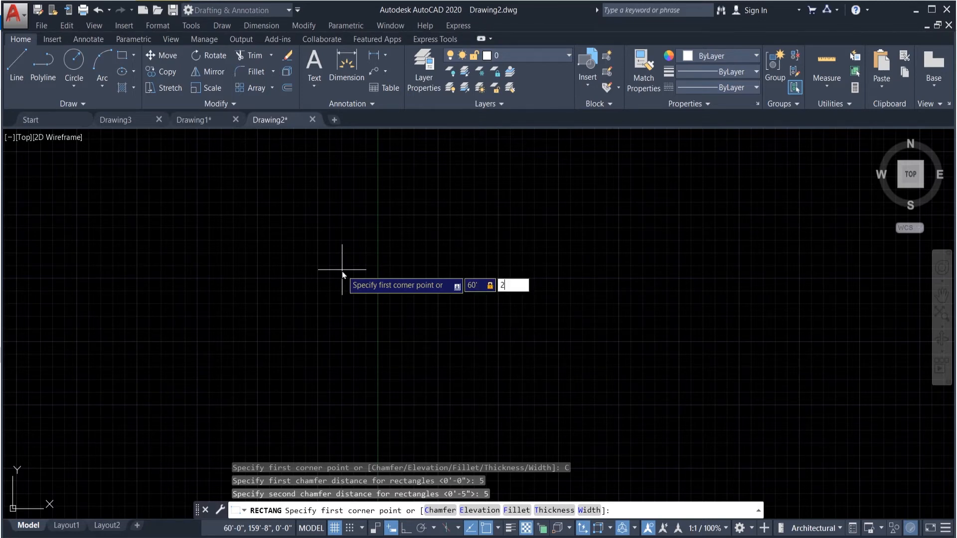
text(5')
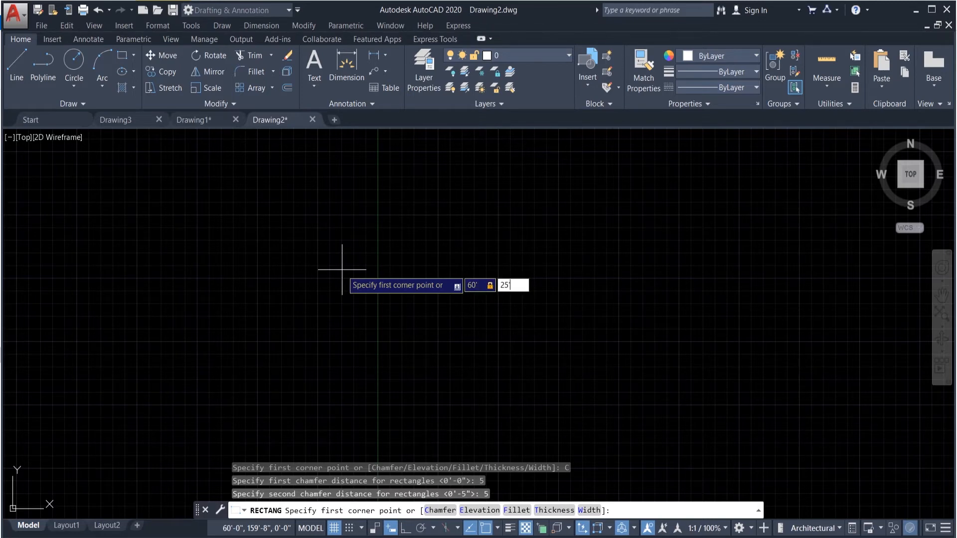
key(Return)
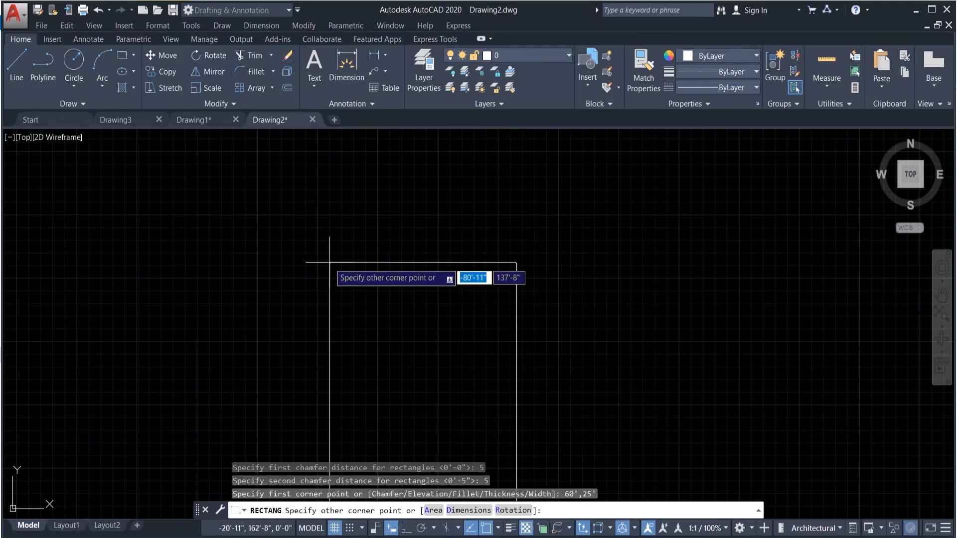
click(329, 262)
Step: Select the chamfered rectangle, examine its upper corners up close, and erase it
scroll(316, 267, up, 3)
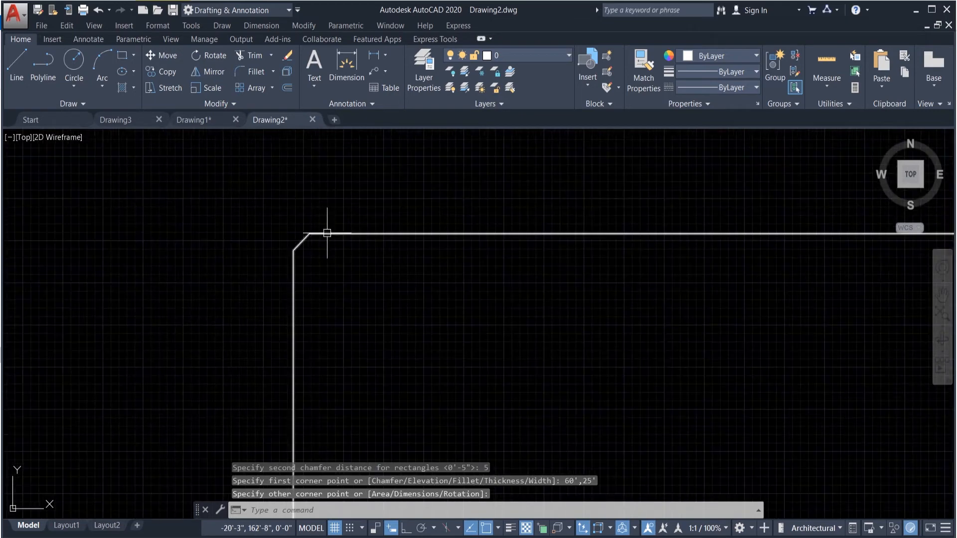
scroll(319, 232, up, 5)
click(344, 212)
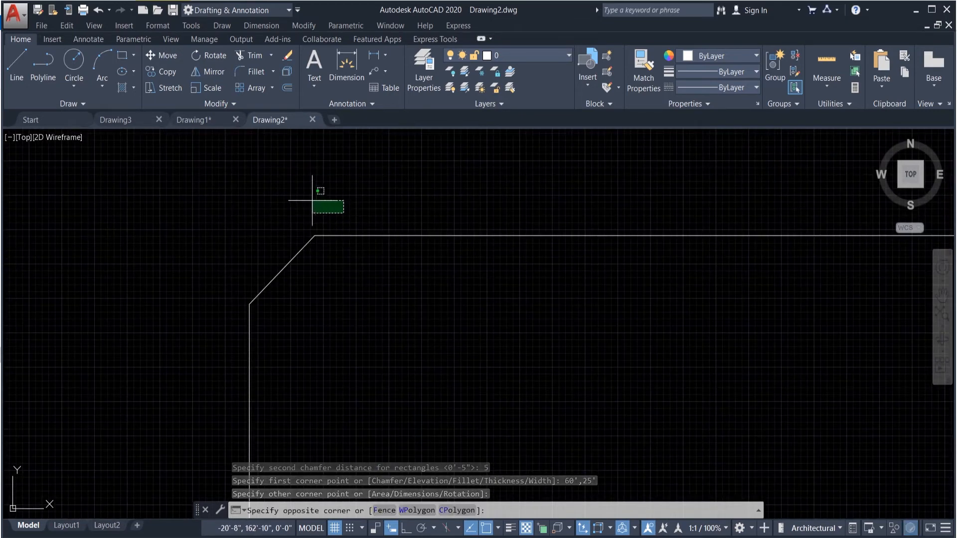
mouse_move(312, 201)
mouse_down()
mouse_move(248, 337)
mouse_move(338, 209)
mouse_move(182, 335)
mouse_move(376, 226)
mouse_move(194, 278)
mouse_move(384, 324)
mouse_move(348, 220)
mouse_up()
scroll(361, 233, down, 8)
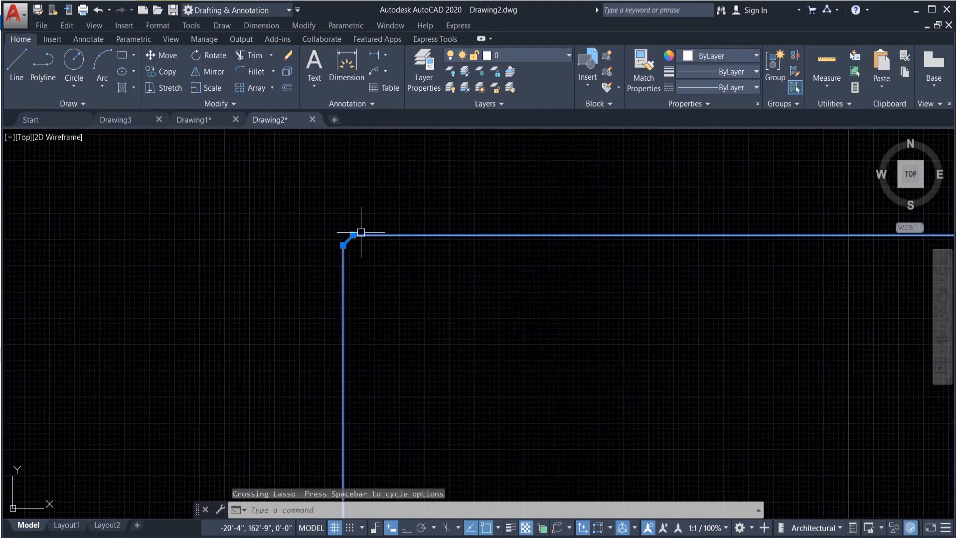
scroll(360, 232, down, 6)
scroll(367, 224, up, 6)
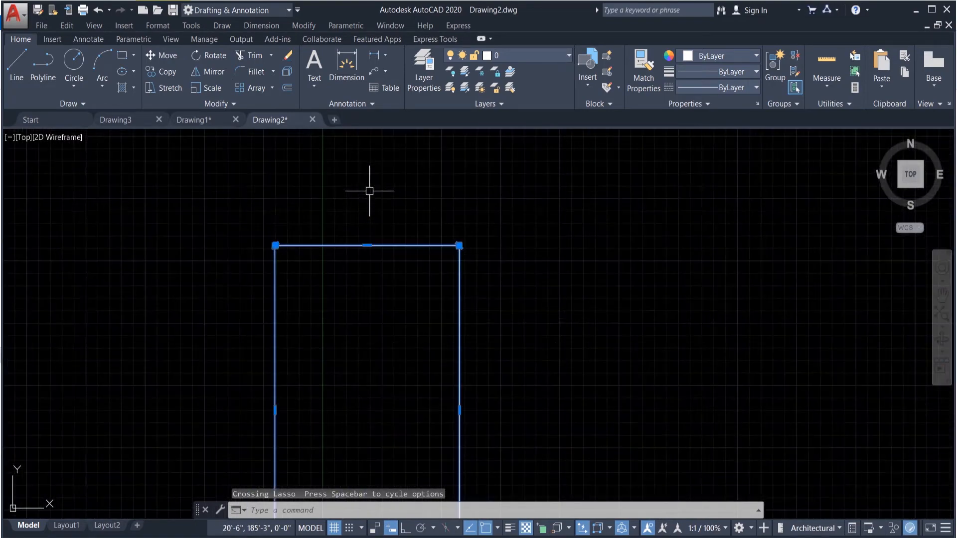
scroll(498, 279, up, 6)
scroll(456, 220, down, 3)
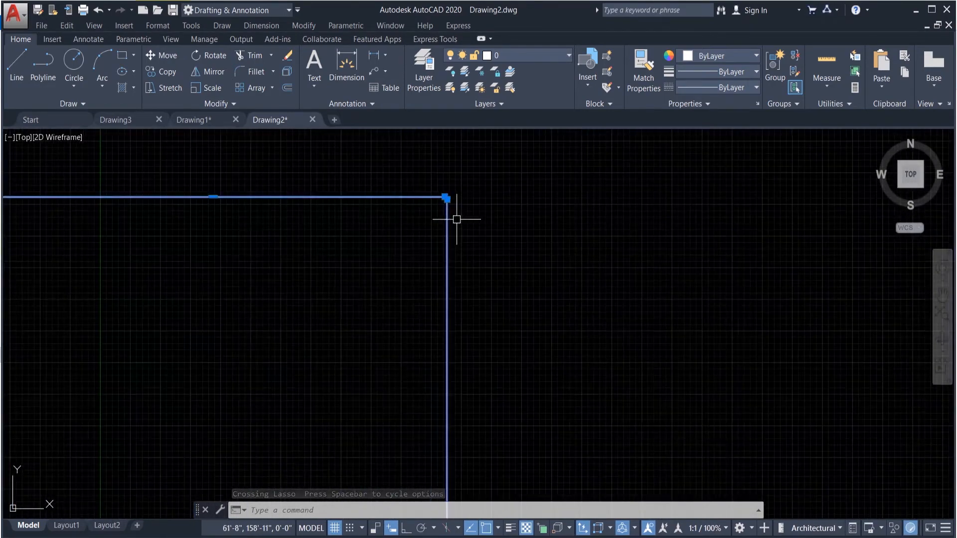
scroll(456, 219, down, 5)
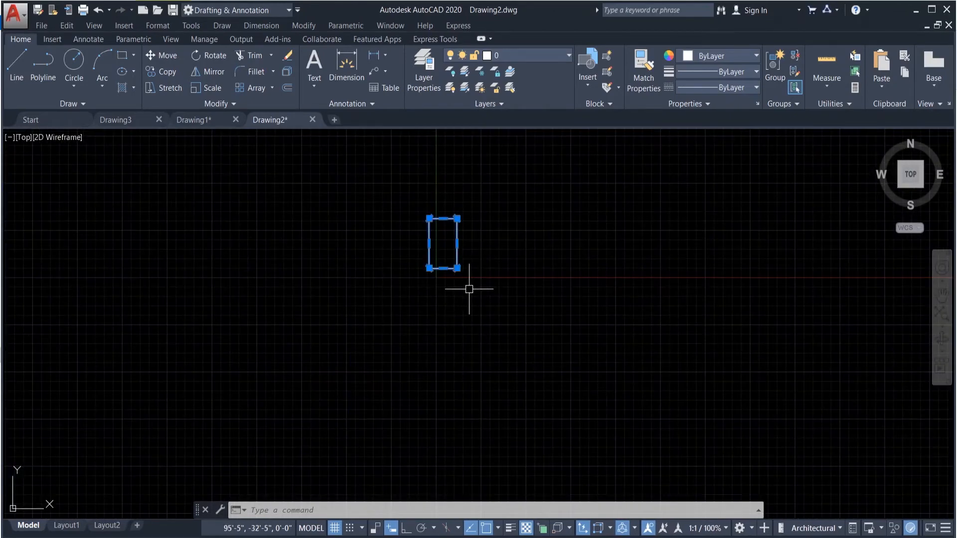
key(Delete)
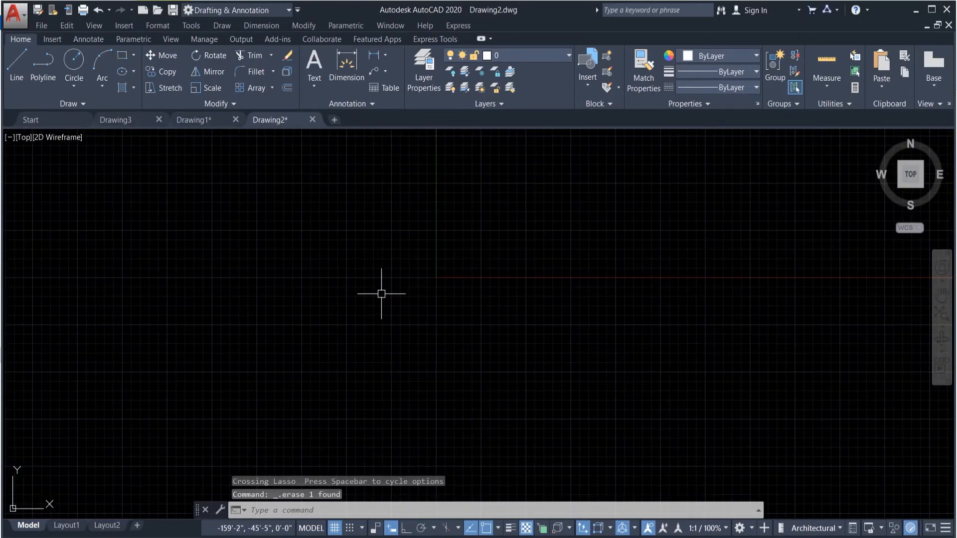
click(122, 57)
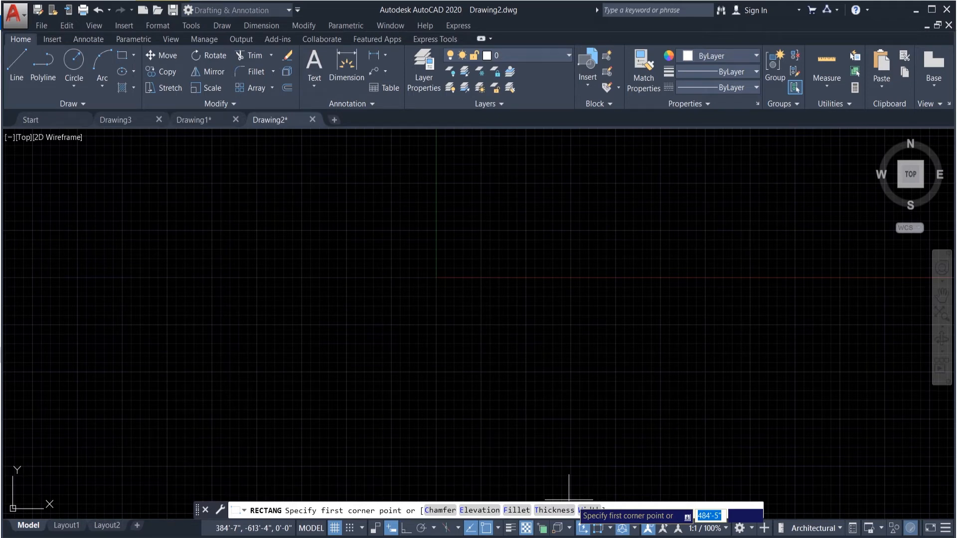
key(Escape)
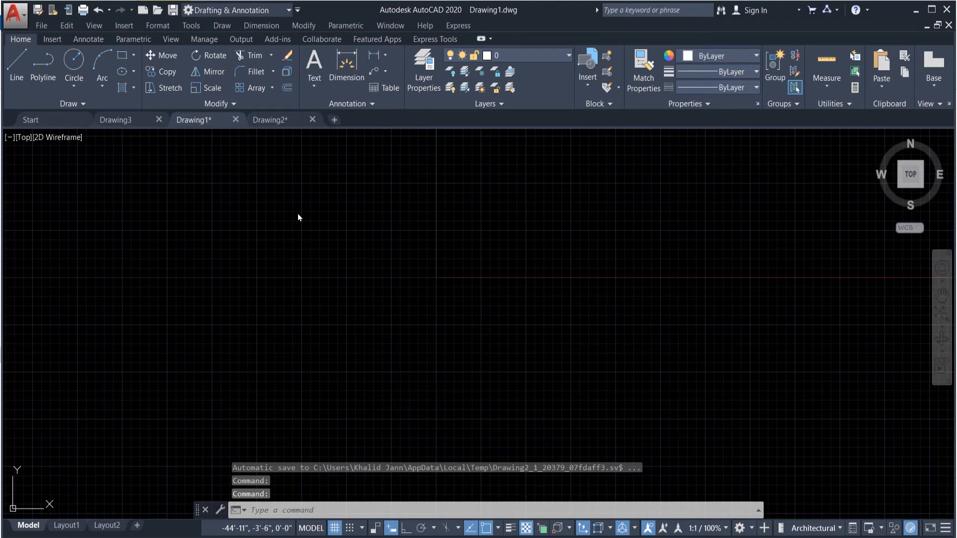
key(ctrl+Tab)
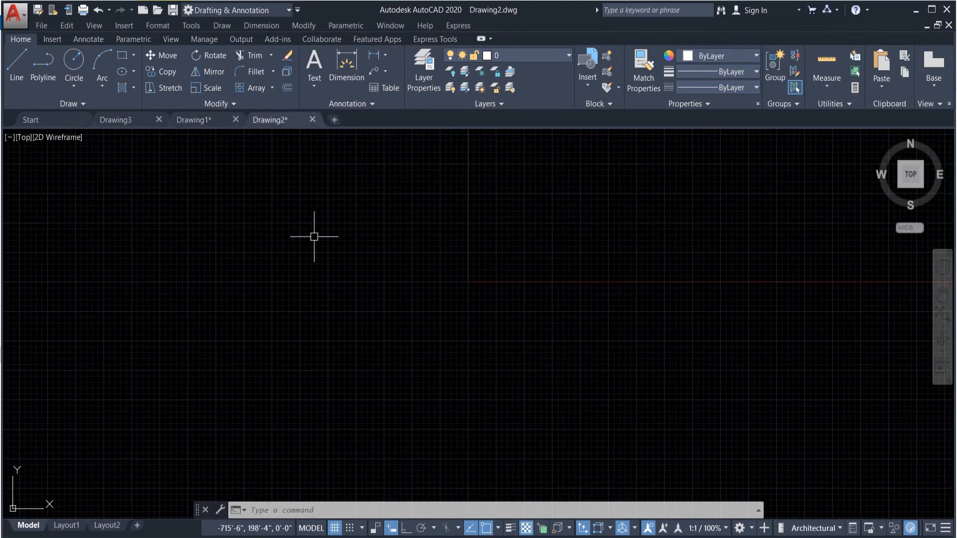
Step: Draw a rectangle (REC) with a fillet radius of 10, placing its lower-left and upper-right corners freehand around the origin
text(REC)
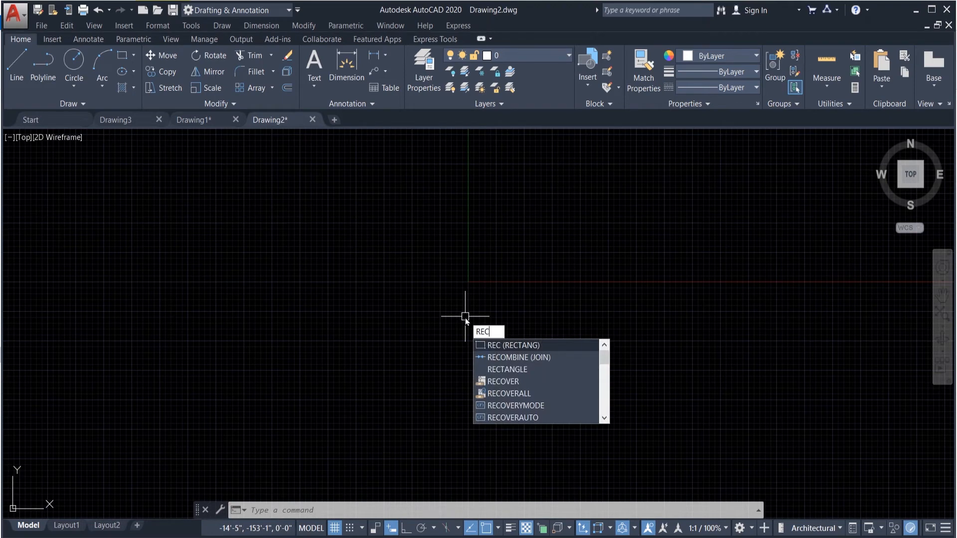
key(Return)
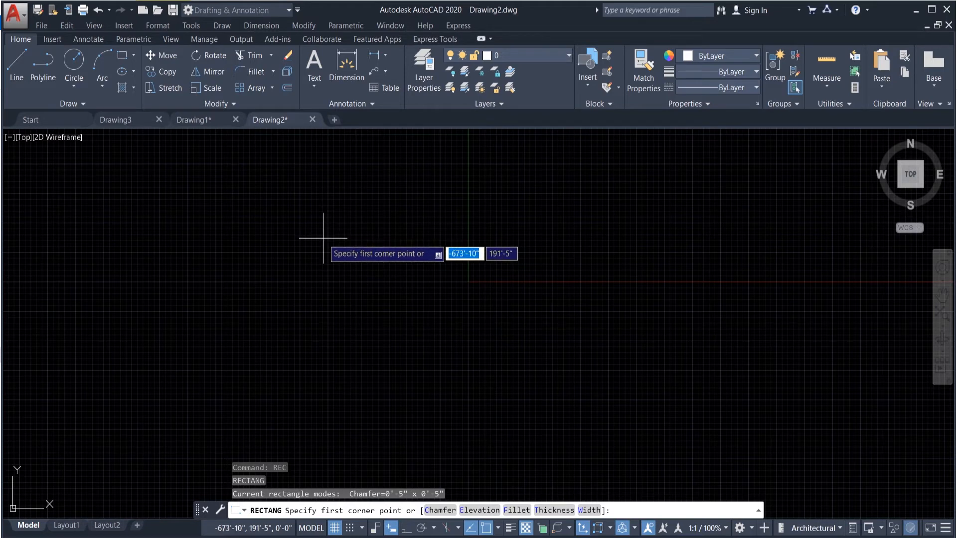
click(507, 510)
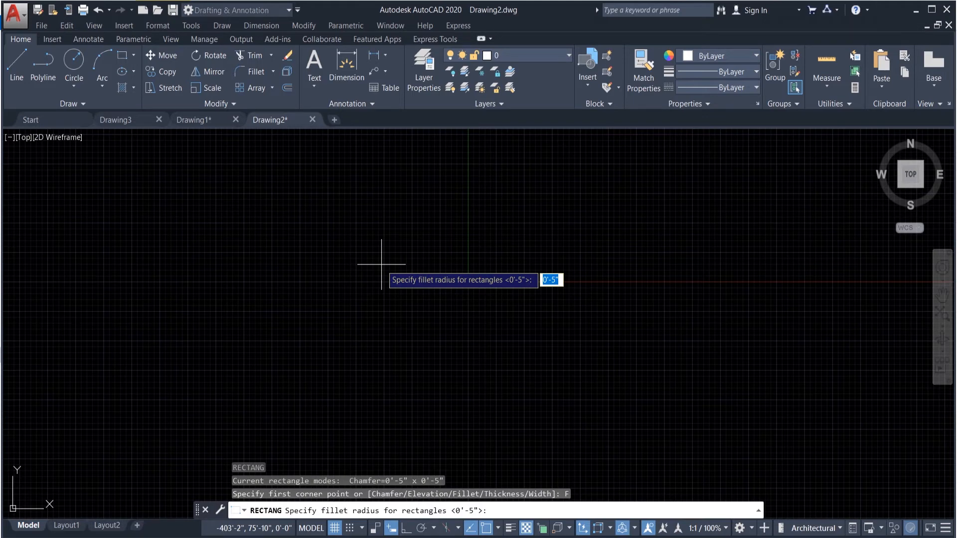
text(10)
key(Return)
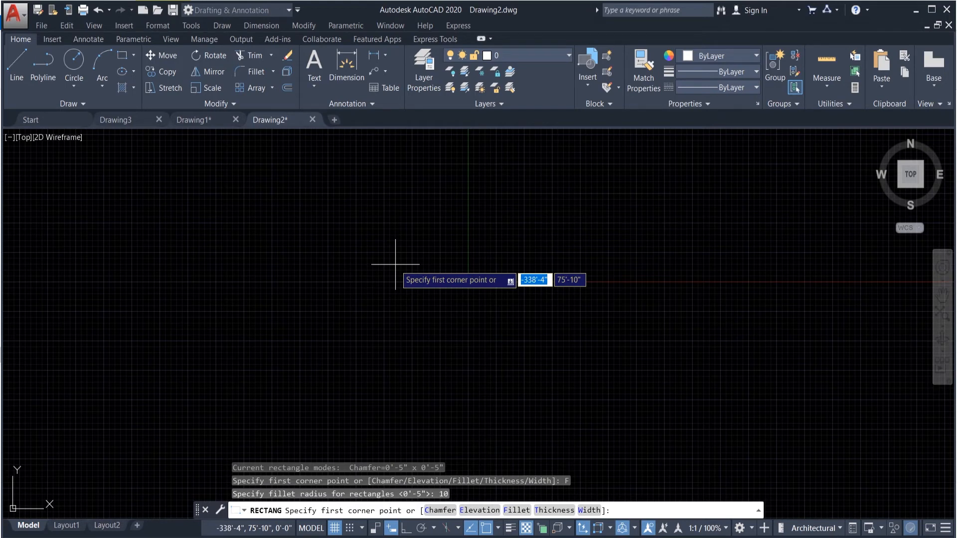
click(354, 325)
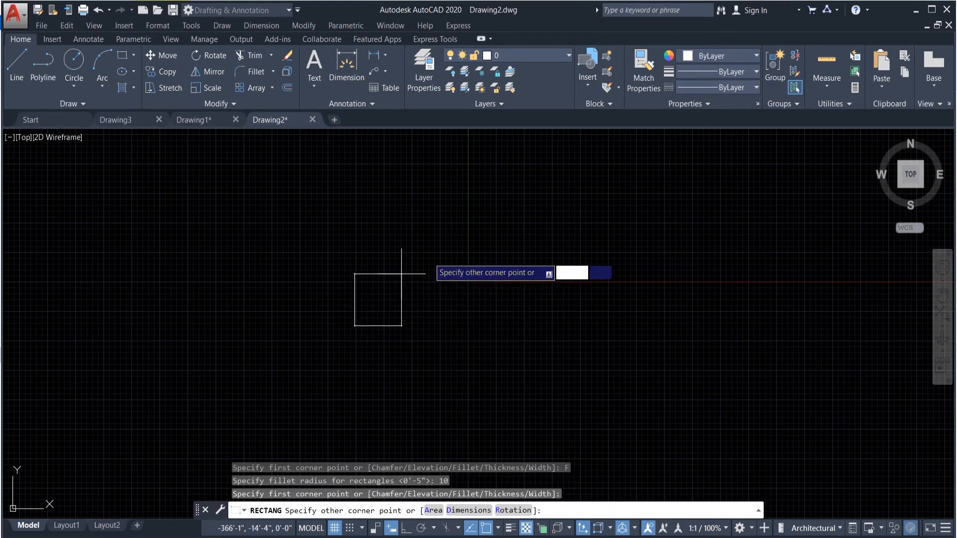
click(543, 196)
Step: Add a radius dimension to the filleted upper-right corner of the rectangle, placing it inside the corner
scroll(545, 199, up, 6)
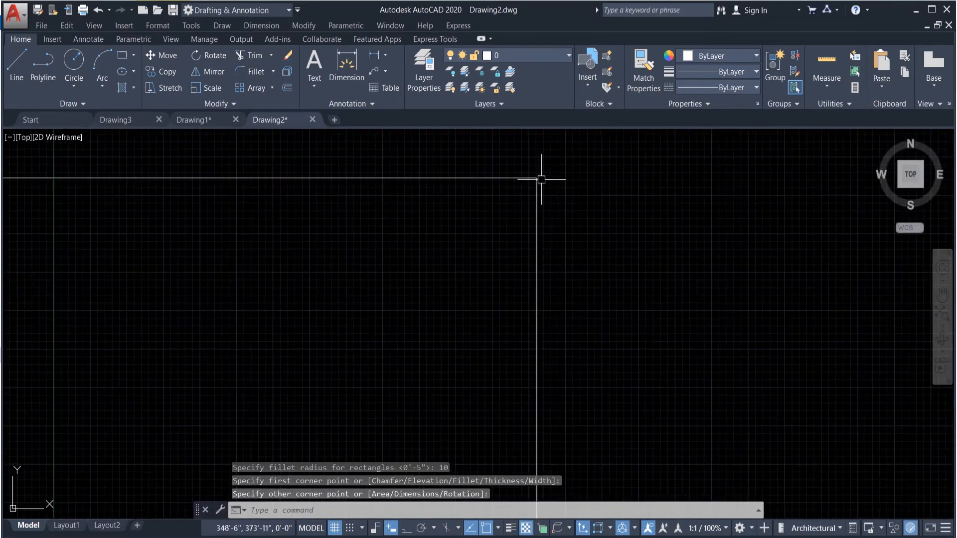
scroll(586, 142, down, 5)
scroll(583, 144, up, 6)
scroll(590, 199, down, 5)
scroll(591, 157, up, 8)
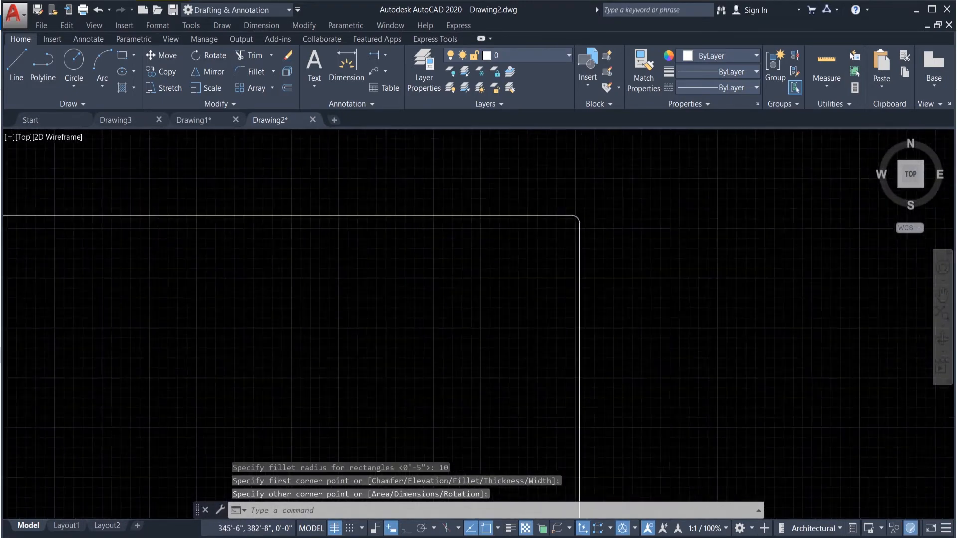
scroll(573, 279, up, 10)
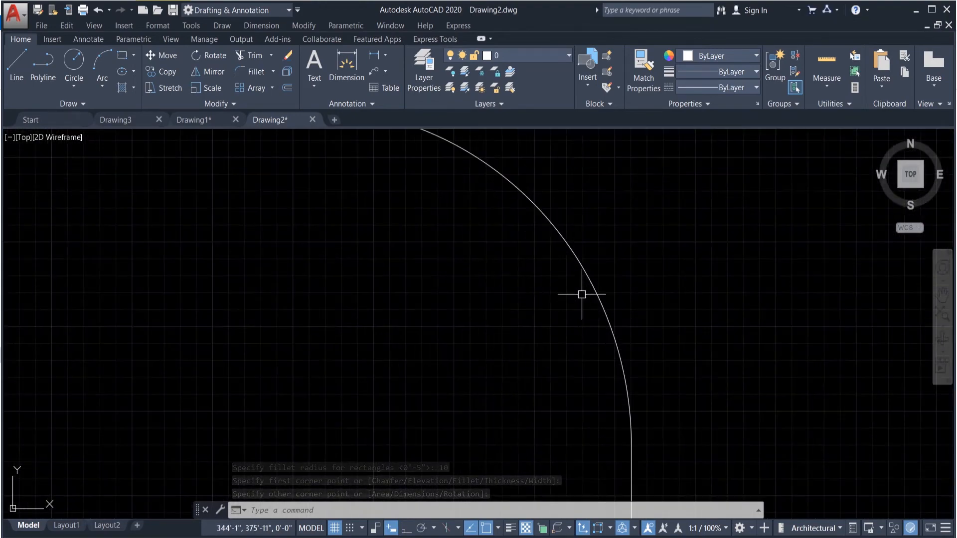
scroll(583, 292, down, 3)
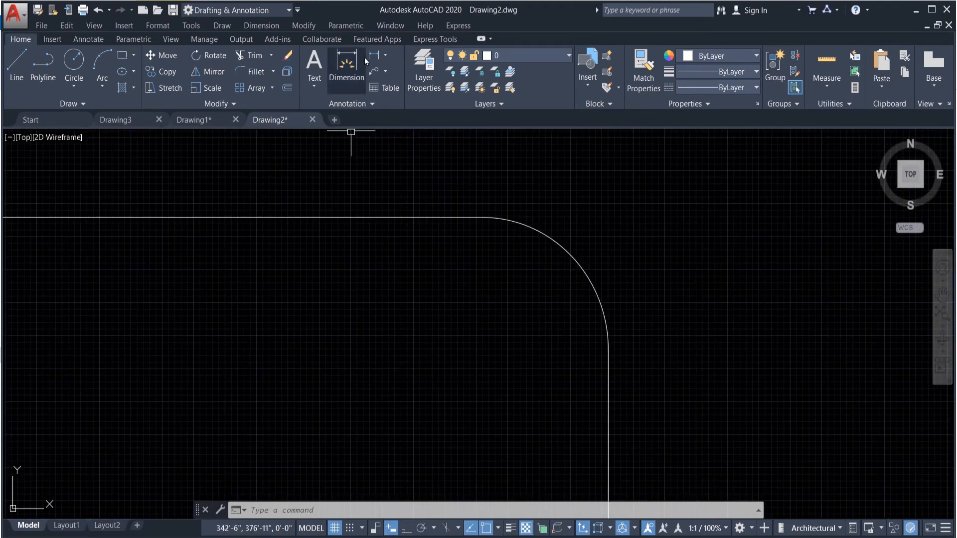
click(385, 57)
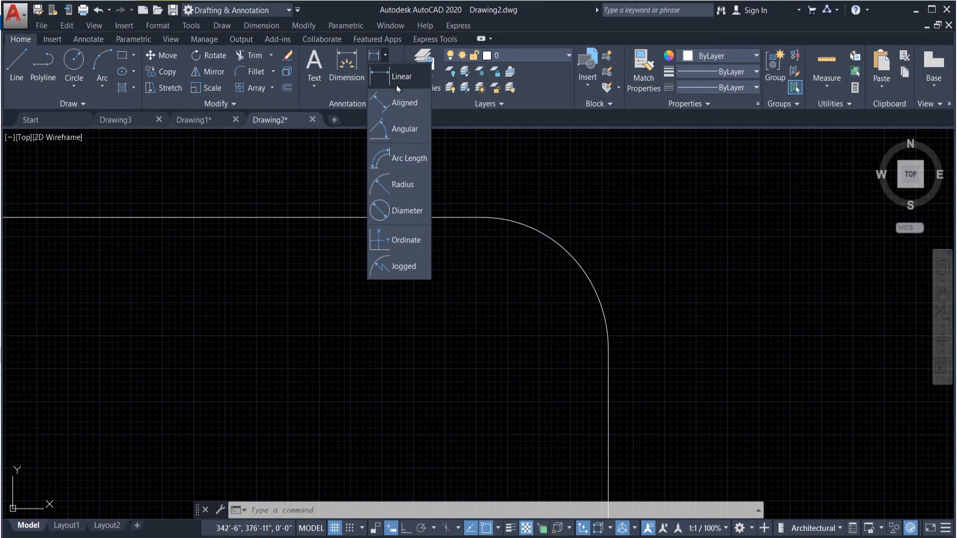
click(411, 187)
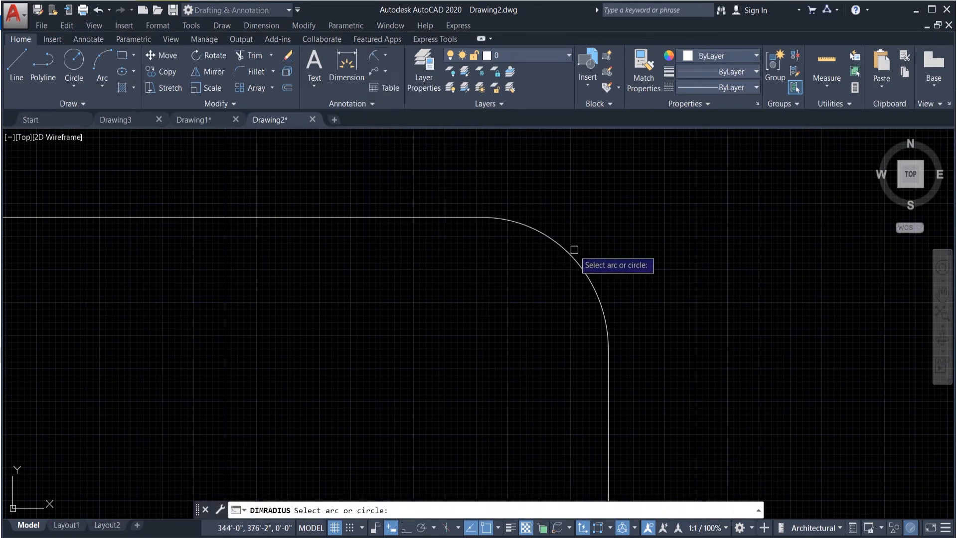
click(572, 256)
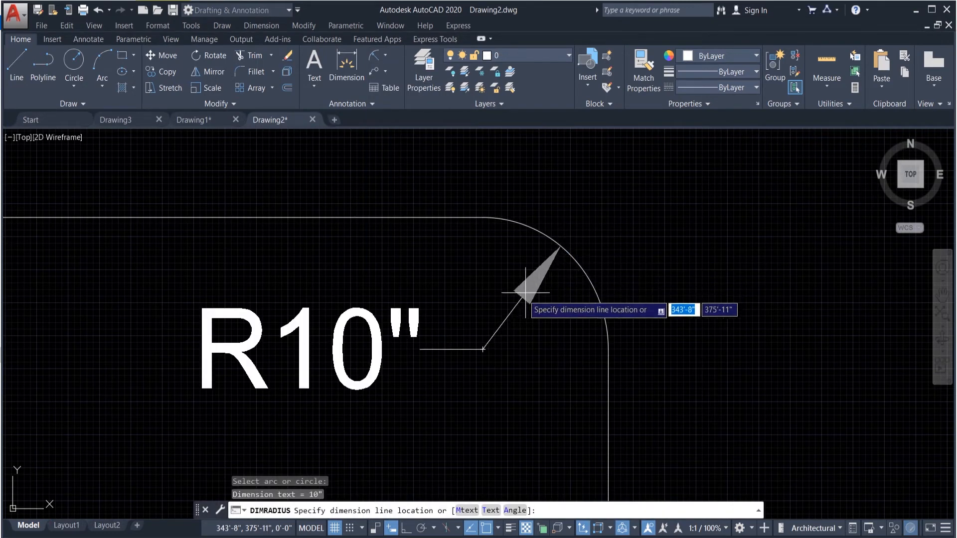
click(513, 304)
Step: Select the filleted rectangle together with its radius dimension using a crossing window and erase both
scroll(513, 256, down, 5)
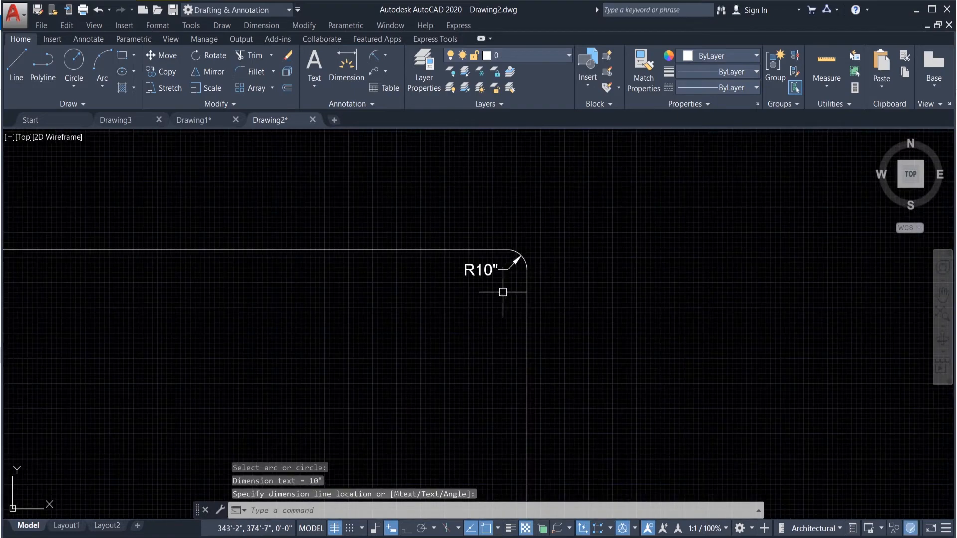
scroll(505, 235, down, 5)
scroll(502, 316, up, 2)
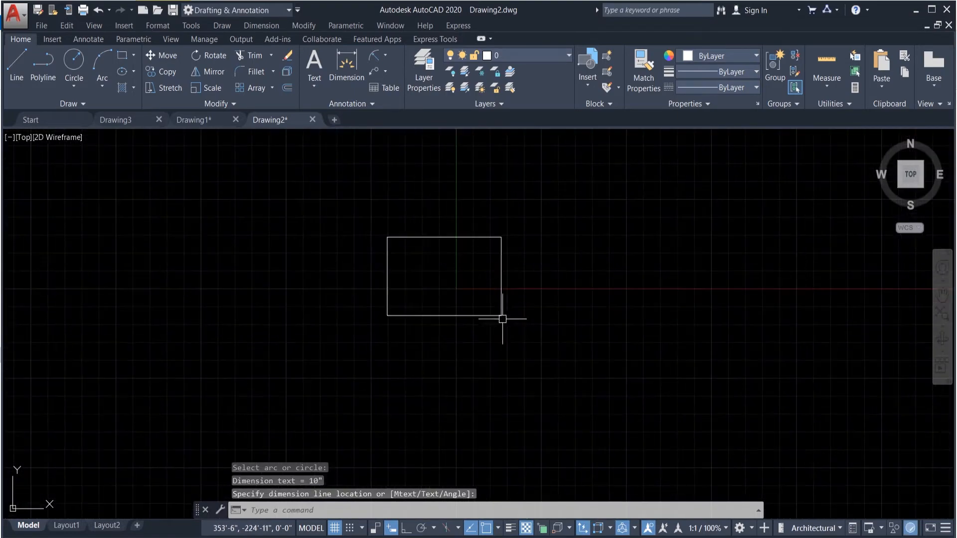
click(505, 324)
click(421, 220)
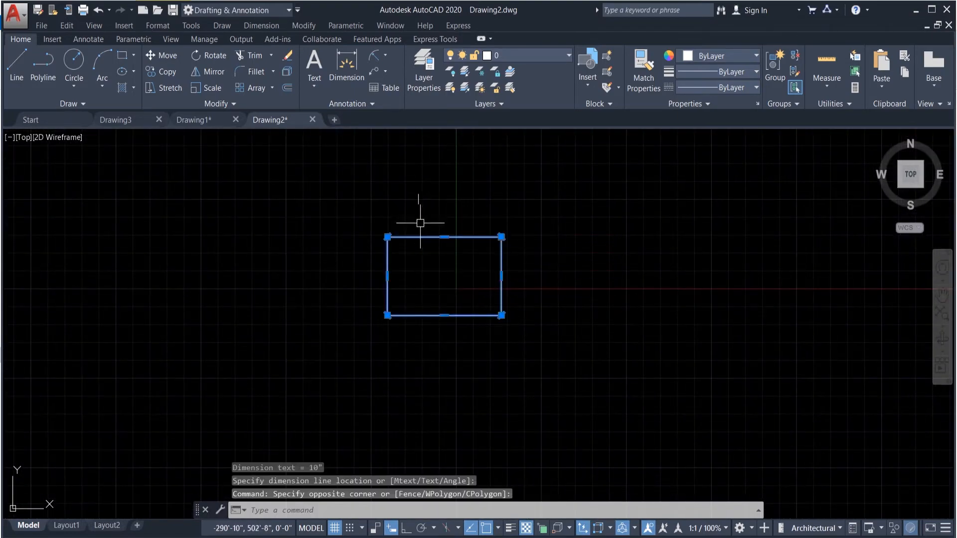
key(Delete)
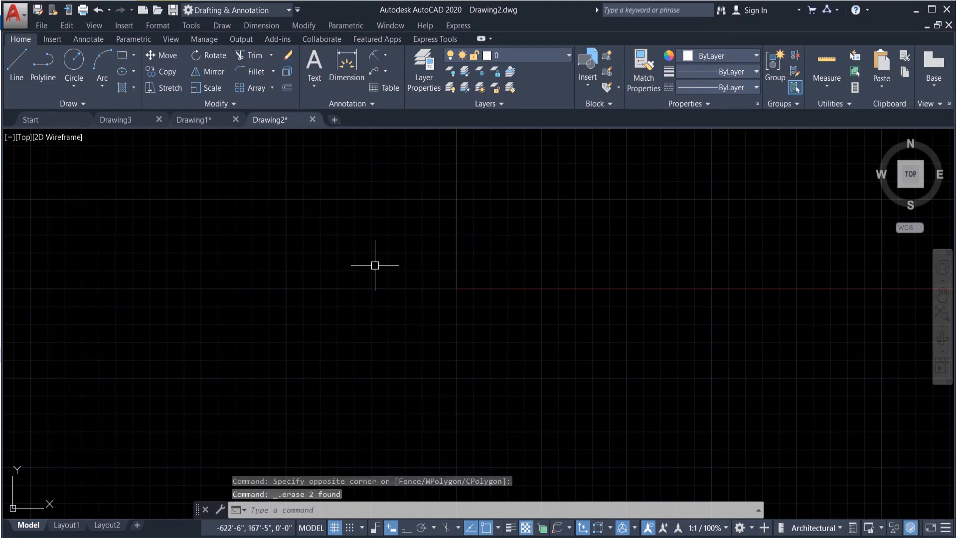
Step: Review the list of Rectangle Tool topics in Drawing1 and return to Drawing2
click(190, 119)
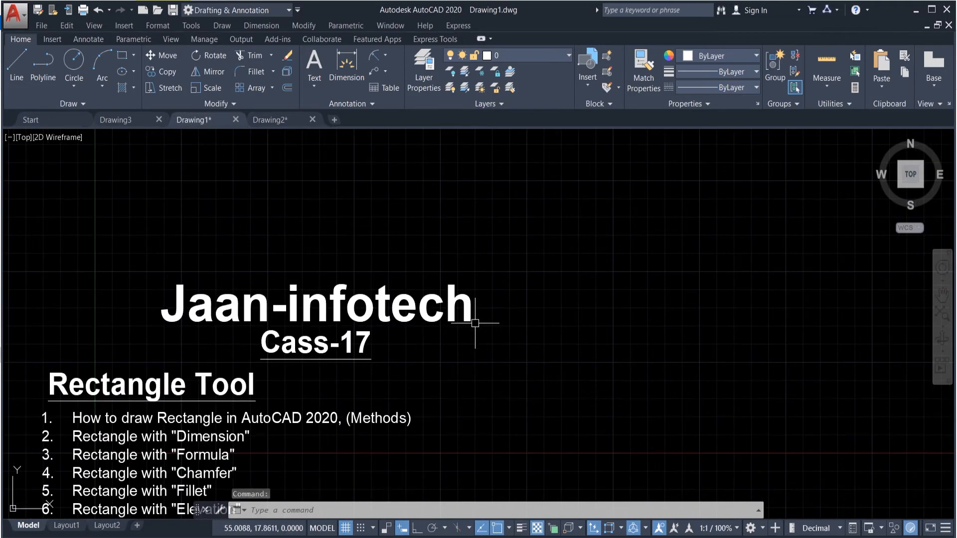
scroll(347, 265, down, 2)
scroll(173, 426, up, 2)
scroll(173, 427, up, 2)
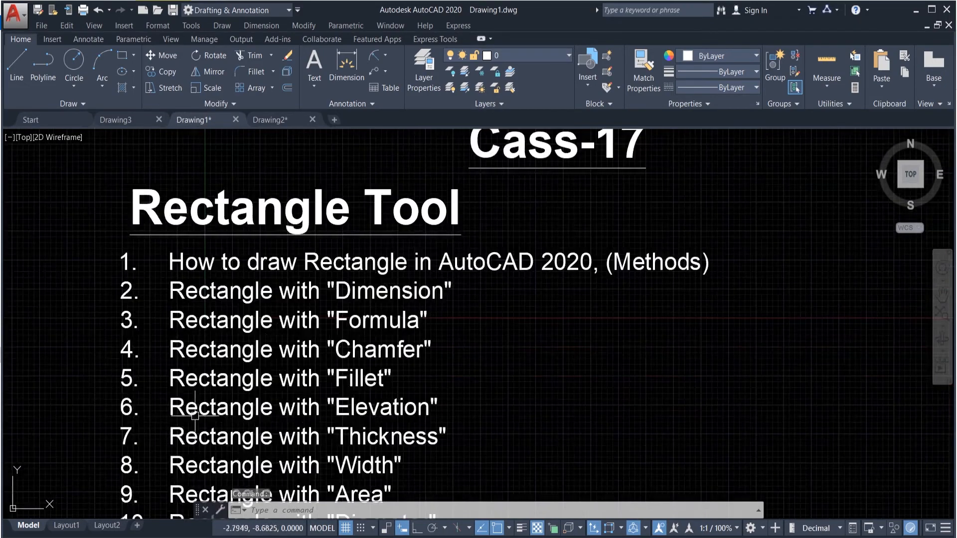
scroll(356, 384, down, 2)
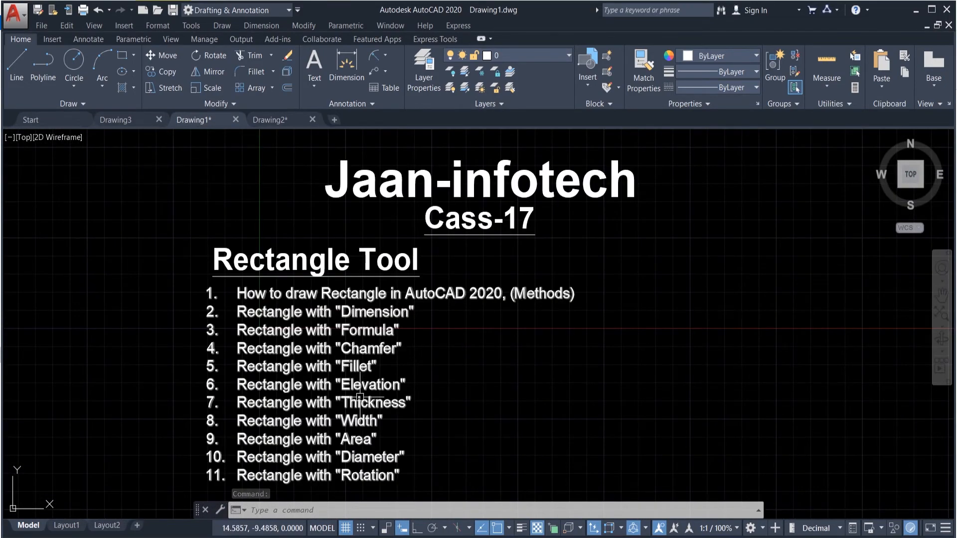
scroll(368, 384, up, 2)
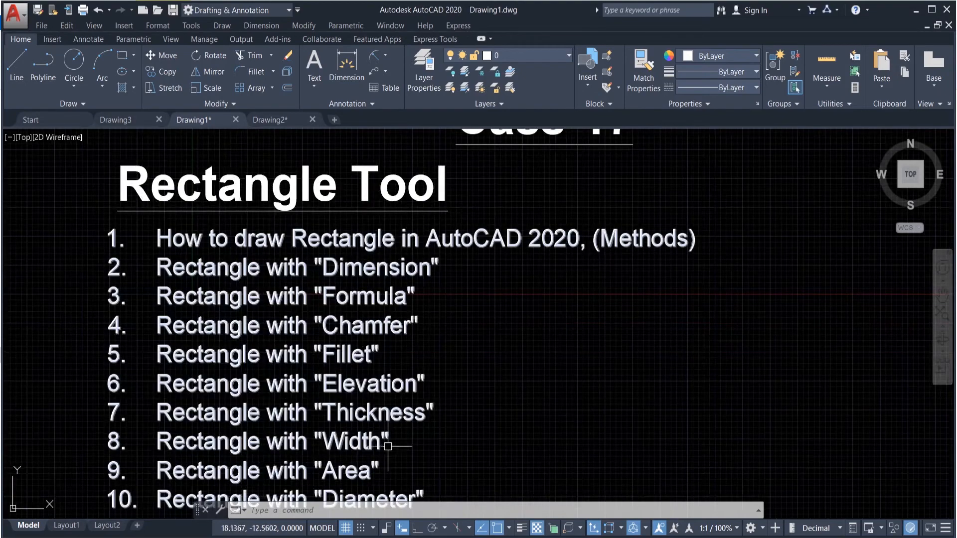
scroll(384, 436, down, 2)
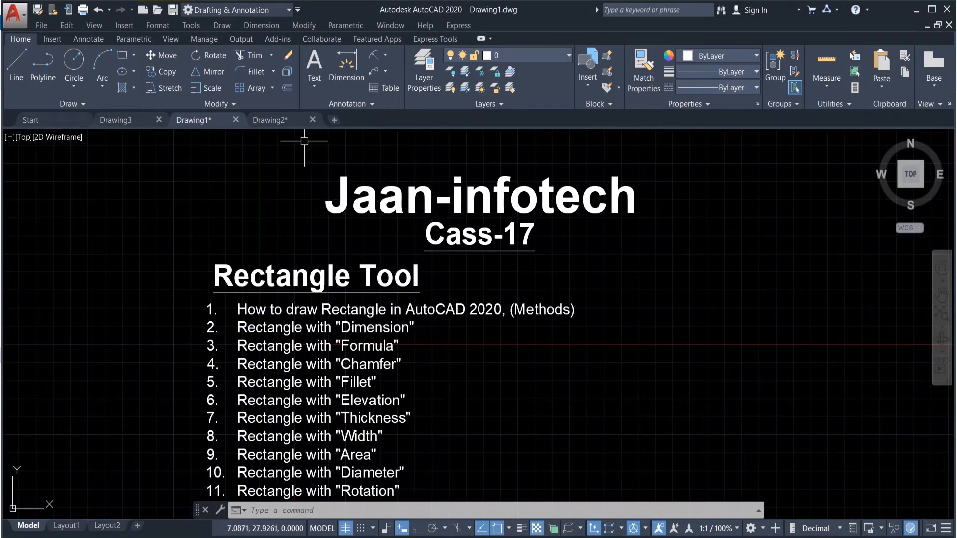
click(282, 123)
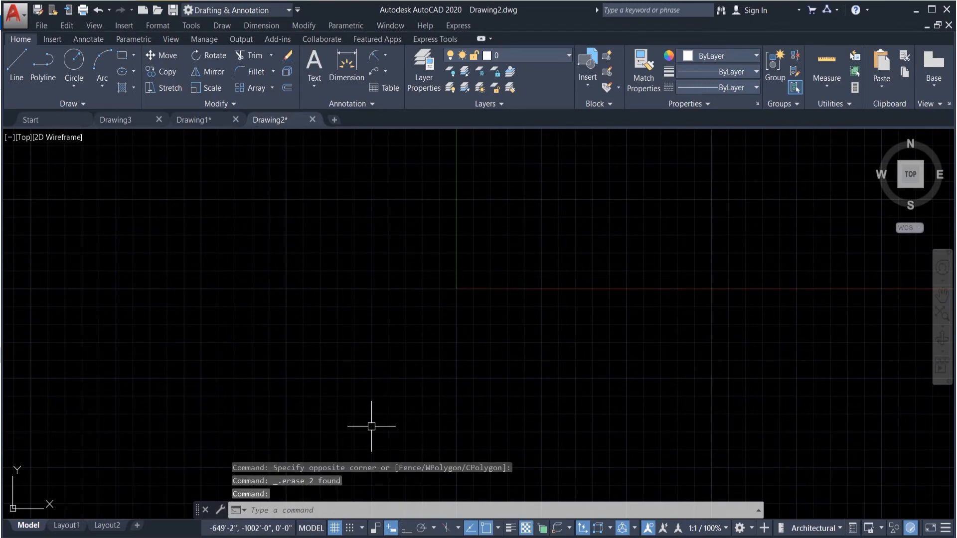
Step: Draw a small, narrow upright rectangle (REC) with a line width of 1, freehand, below and to the left of the origin
text(rec)
key(Return)
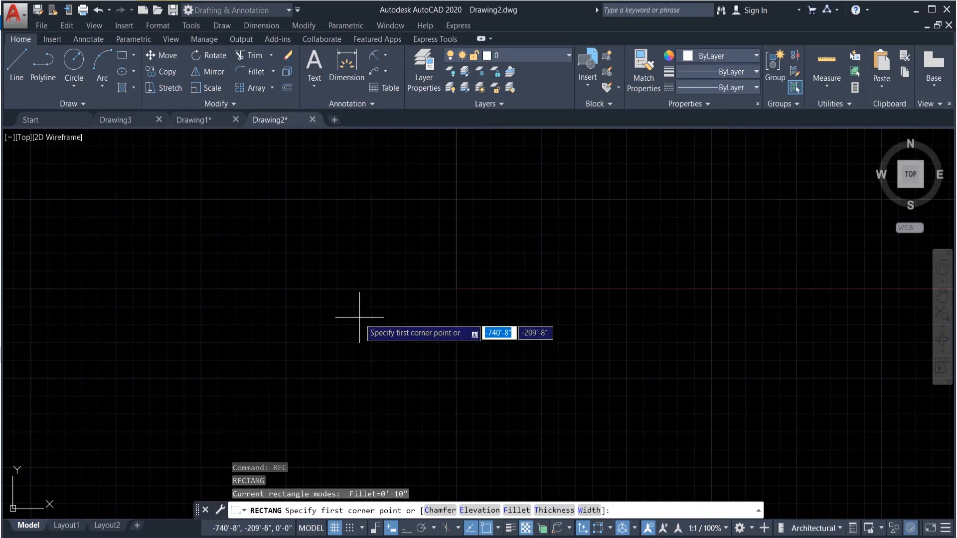
text(w)
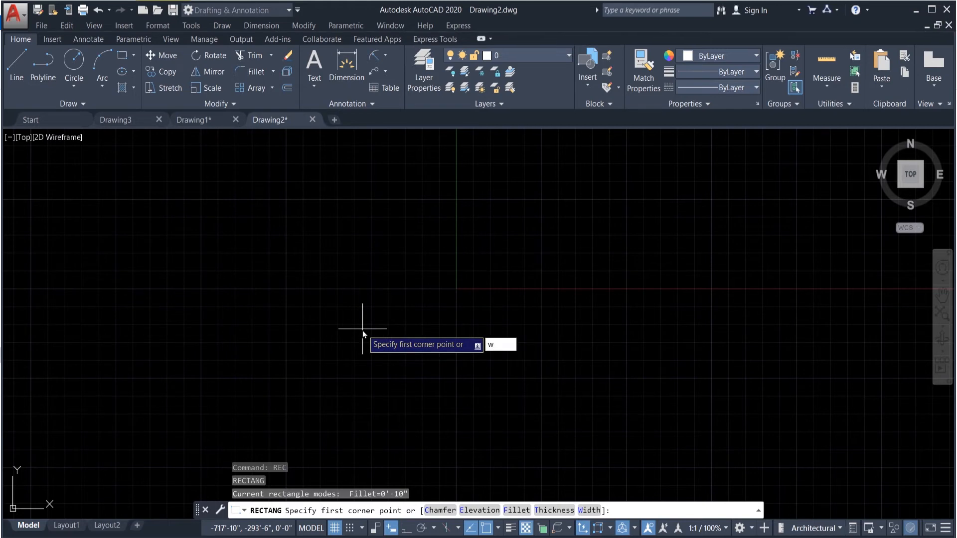
key(Return)
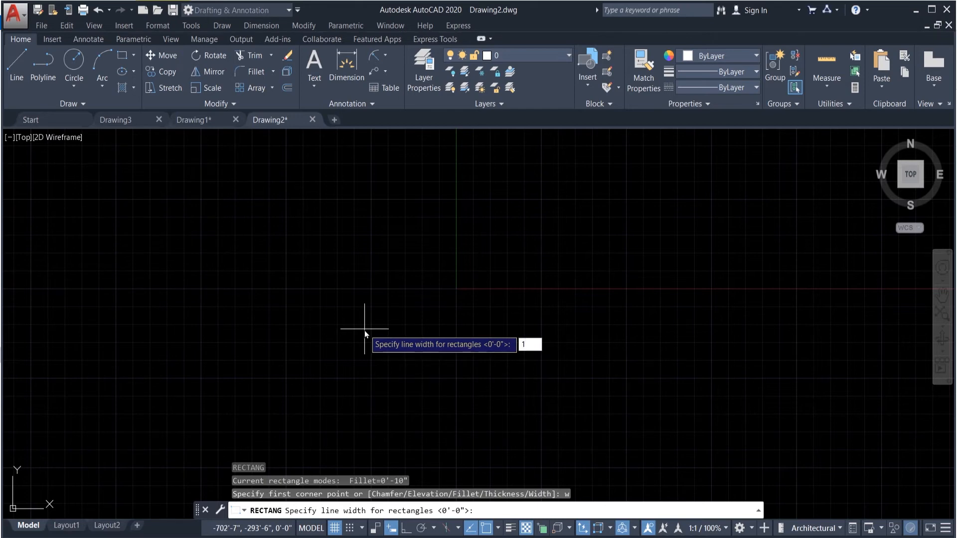
key(Return)
click(335, 358)
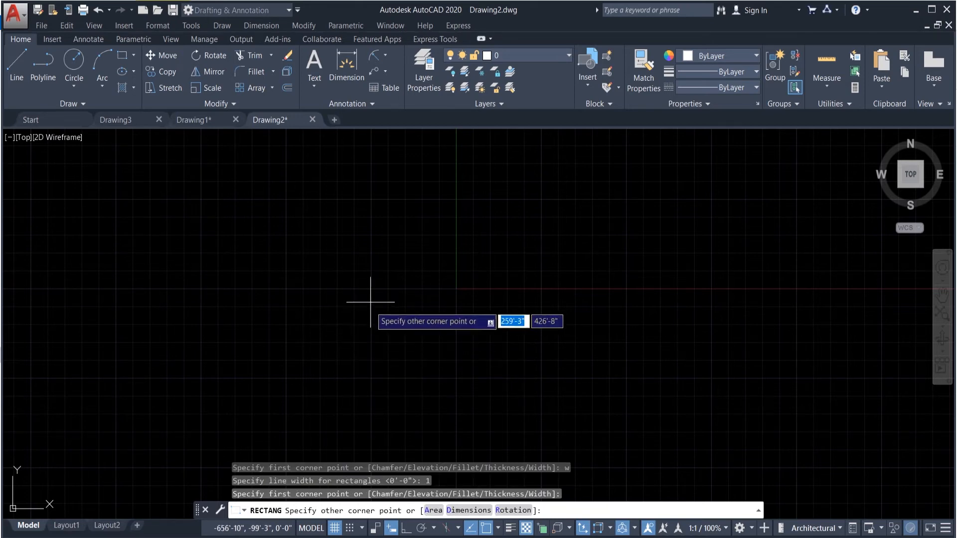
click(338, 382)
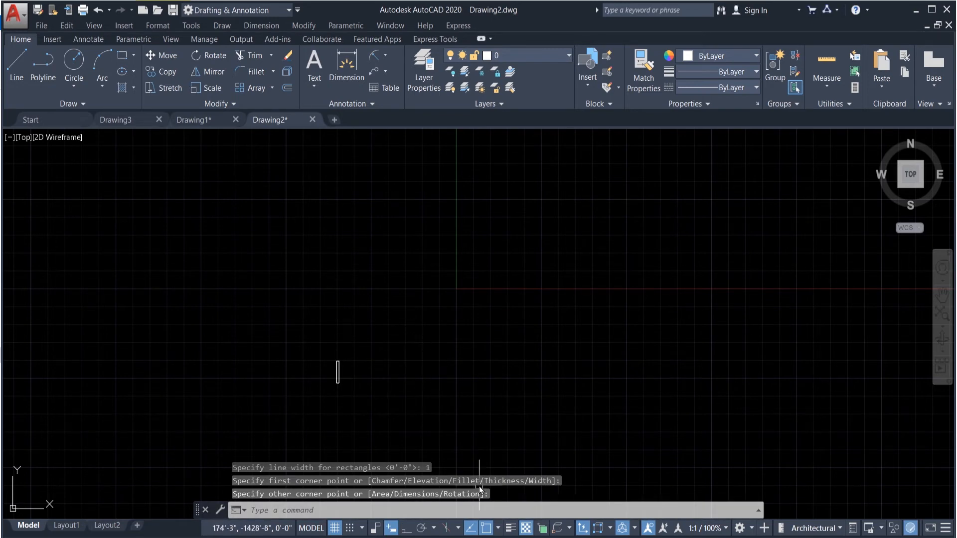
Step: Draw a roughly square rectangle with a line width of 5, beside the narrow one, from first corner about -837',-623' to a freehand upper-right corner
text(rec)
key(Return)
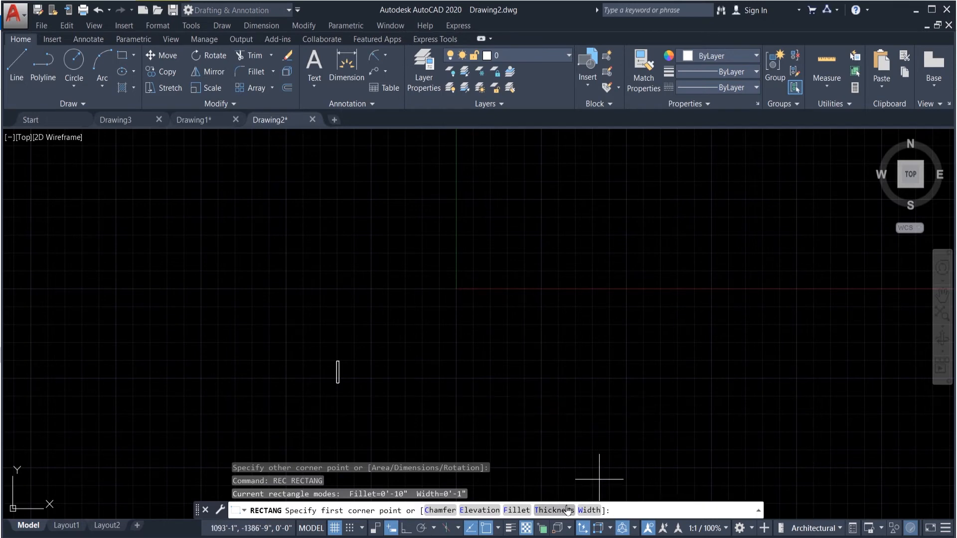
click(588, 510)
scroll(333, 387, up, 6)
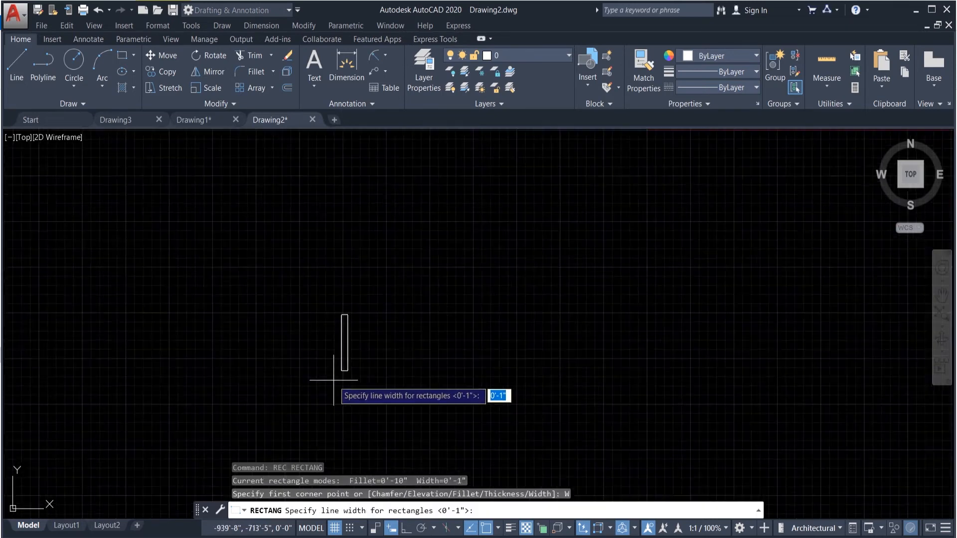
scroll(382, 315, up, 4)
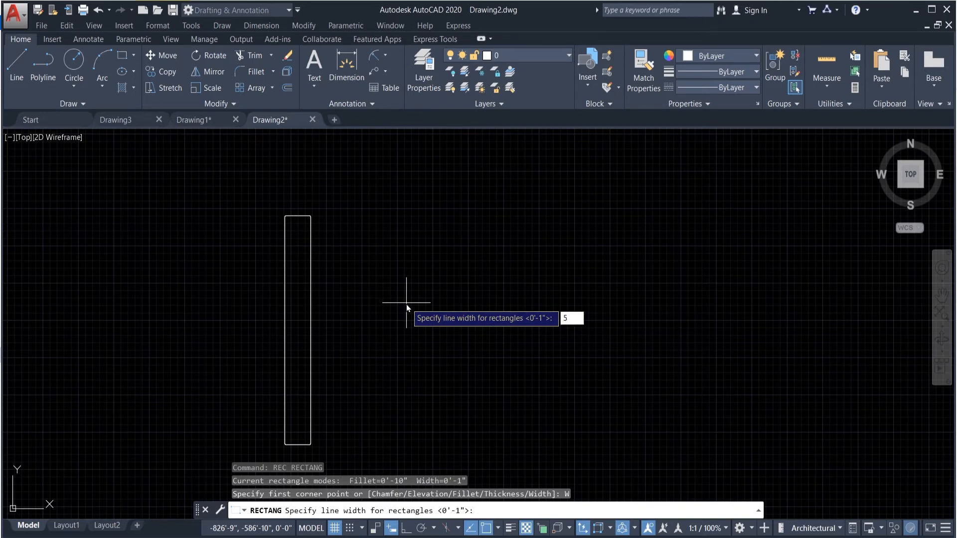
text(5)
key(Return)
click(392, 356)
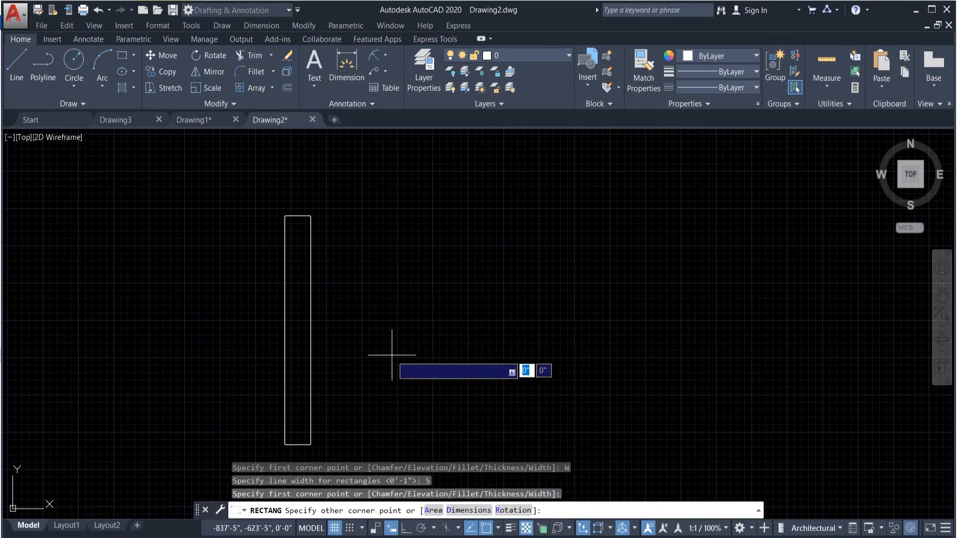
click(500, 254)
scroll(506, 252, up, 4)
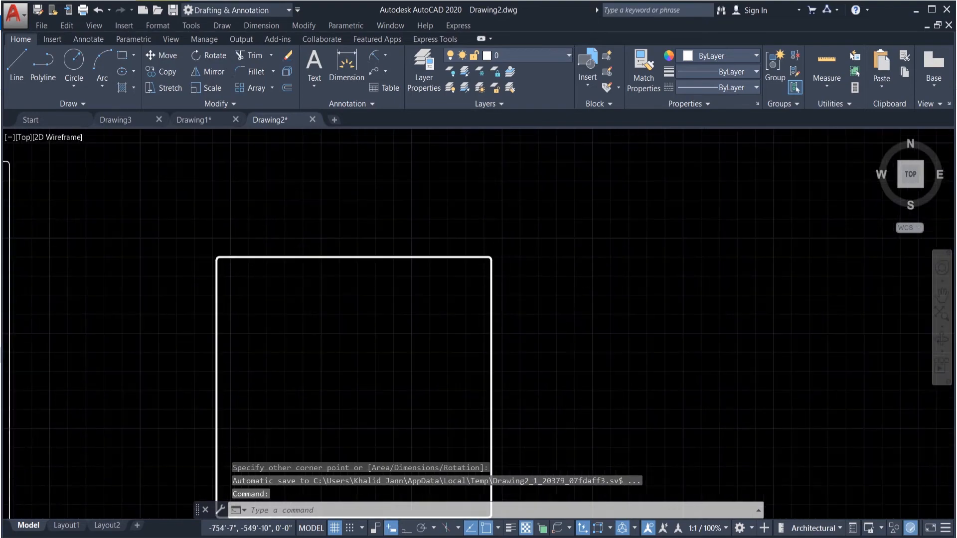
scroll(463, 267, up, 3)
scroll(559, 274, down, 10)
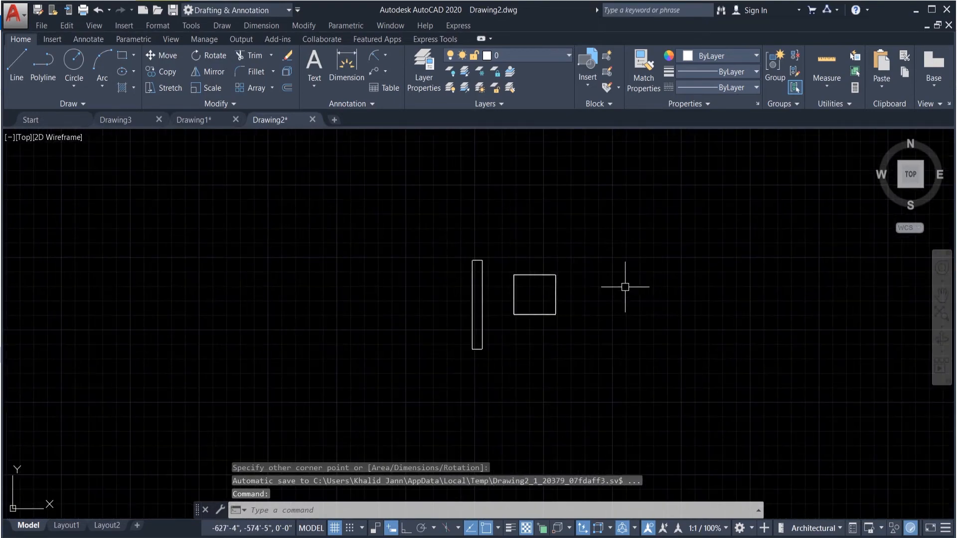
Step: Draw a third rectangle of similar size with a line width of 20, from first corner about -720',-622', and inspect its thick upper-left corner
scroll(625, 287, up, 4)
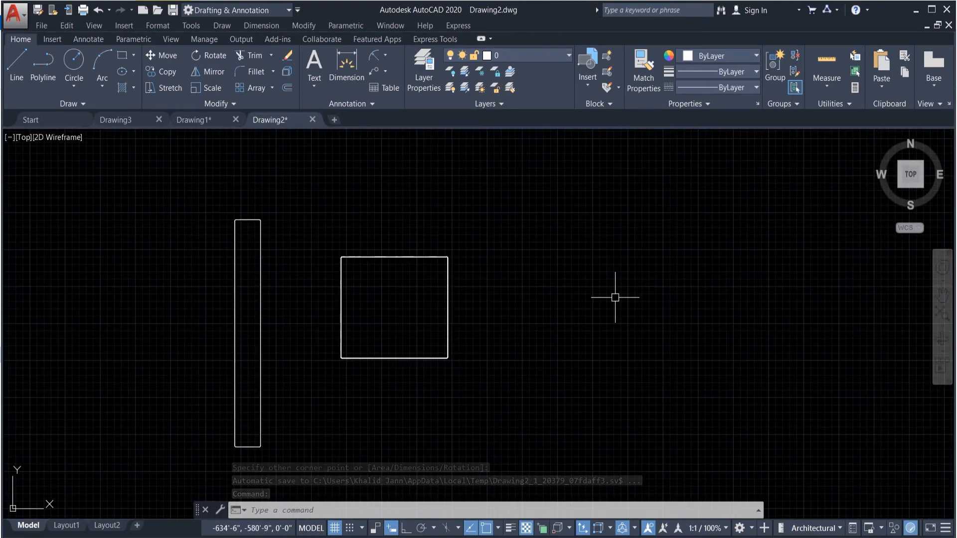
text(rerec)
key(Return)
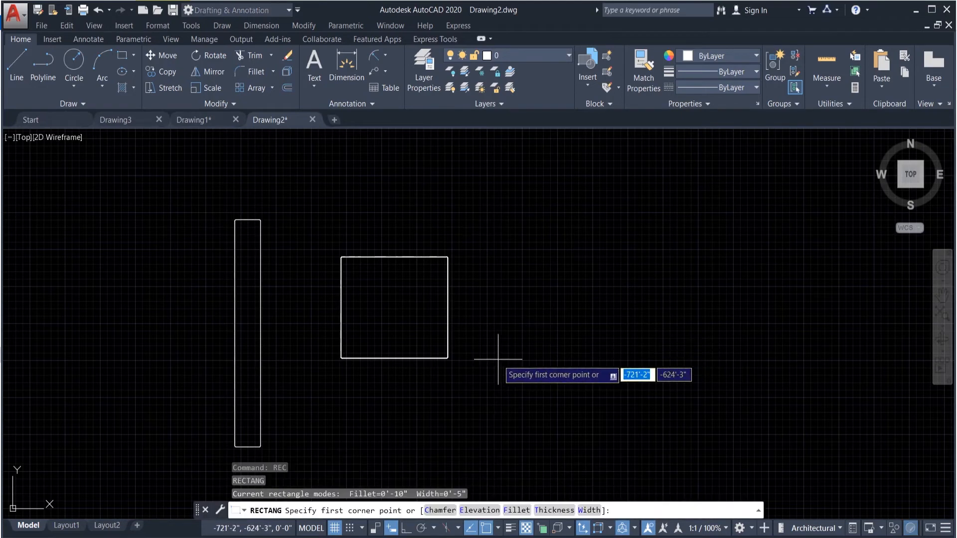
text(w)
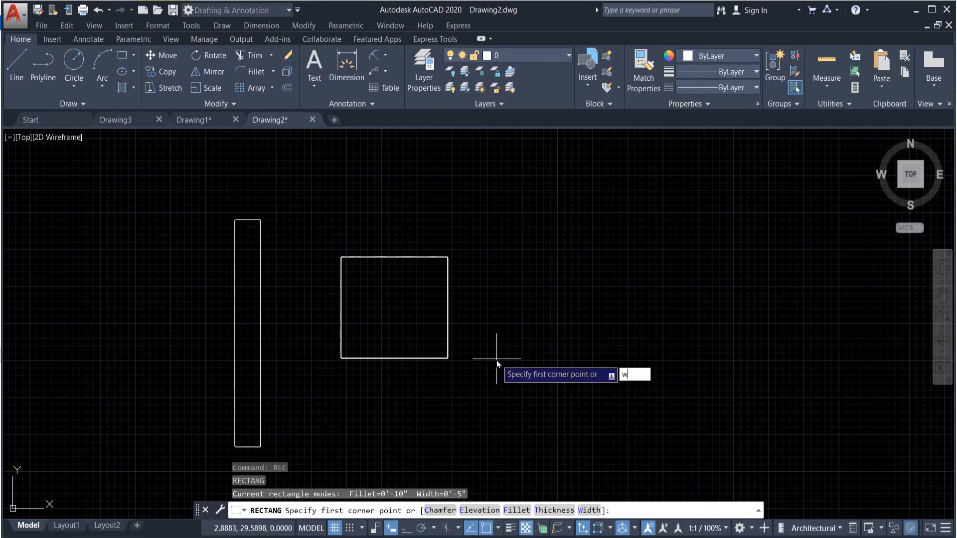
key(Return)
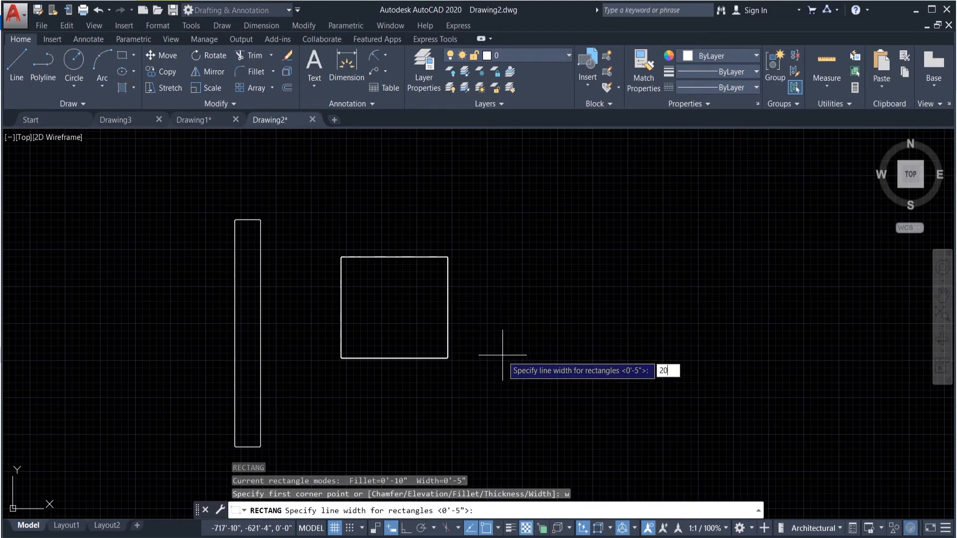
text(20)
key(Return)
click(500, 356)
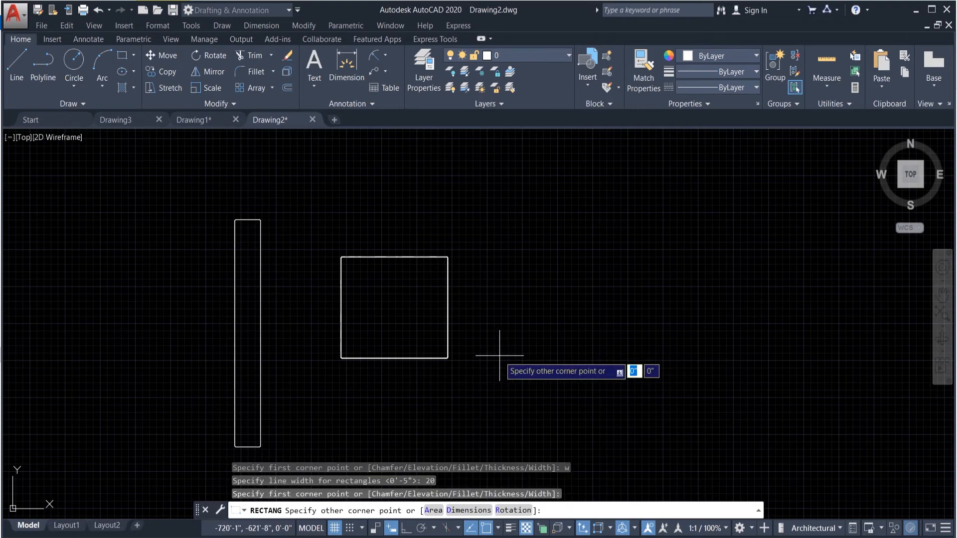
click(597, 255)
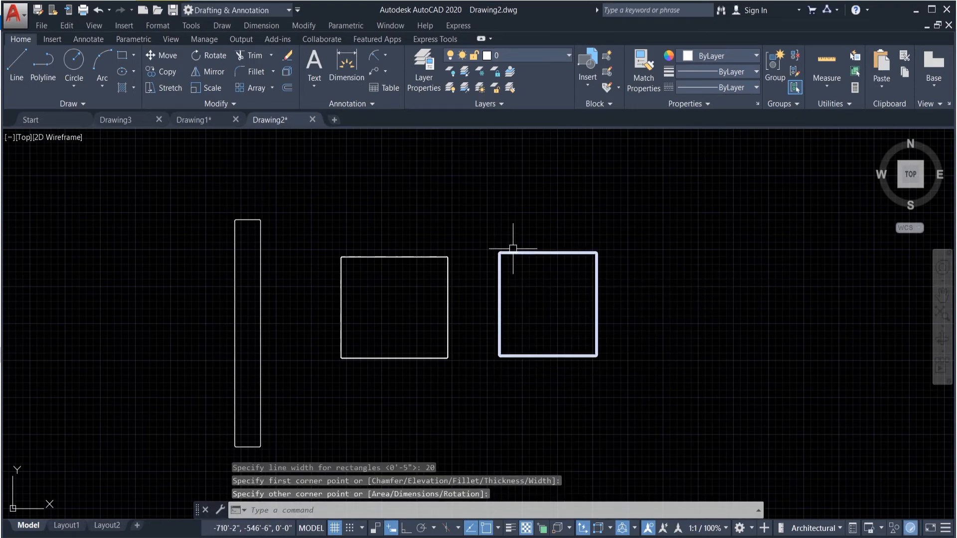
scroll(505, 257, up, 2)
scroll(507, 249, up, 3)
scroll(471, 243, down, 4)
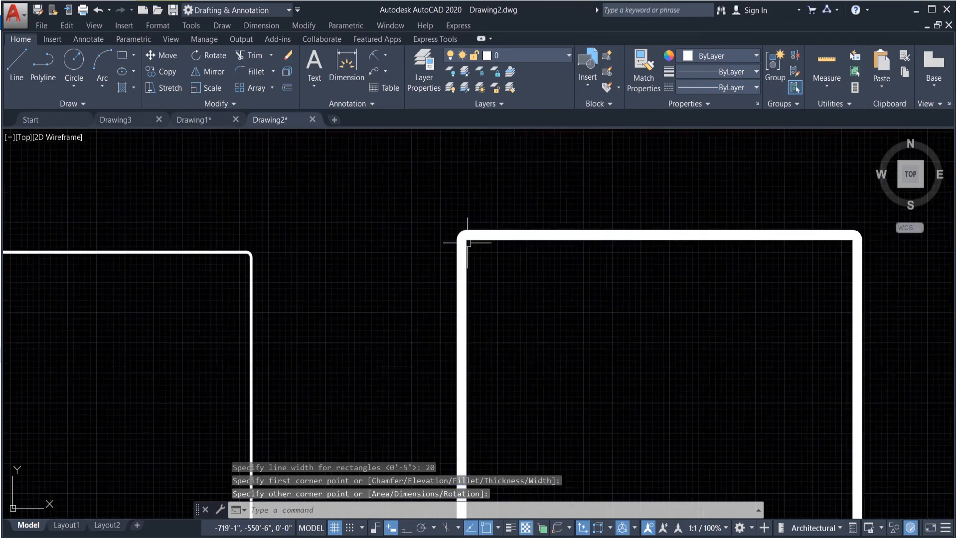
scroll(473, 246, up, 4)
scroll(478, 249, down, 4)
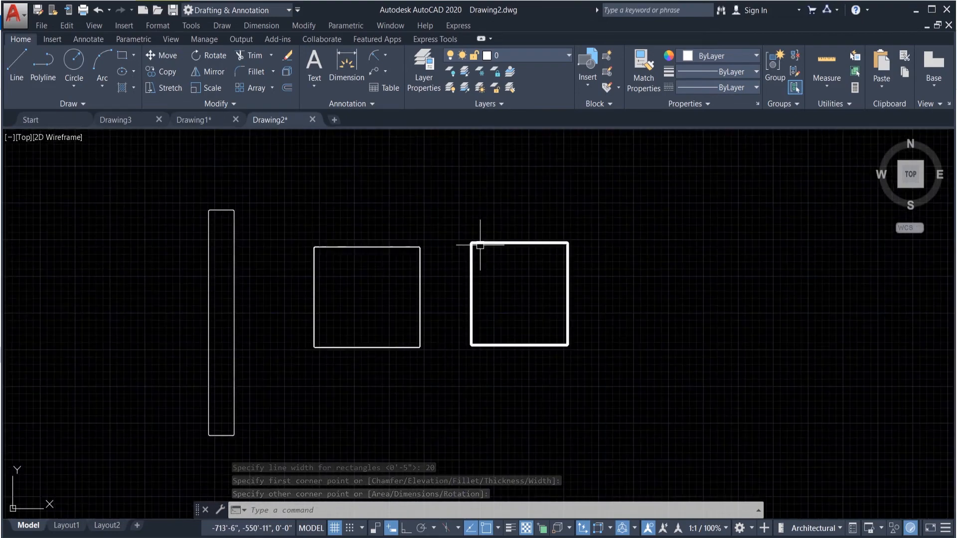
scroll(481, 248, up, 4)
scroll(481, 244, down, 4)
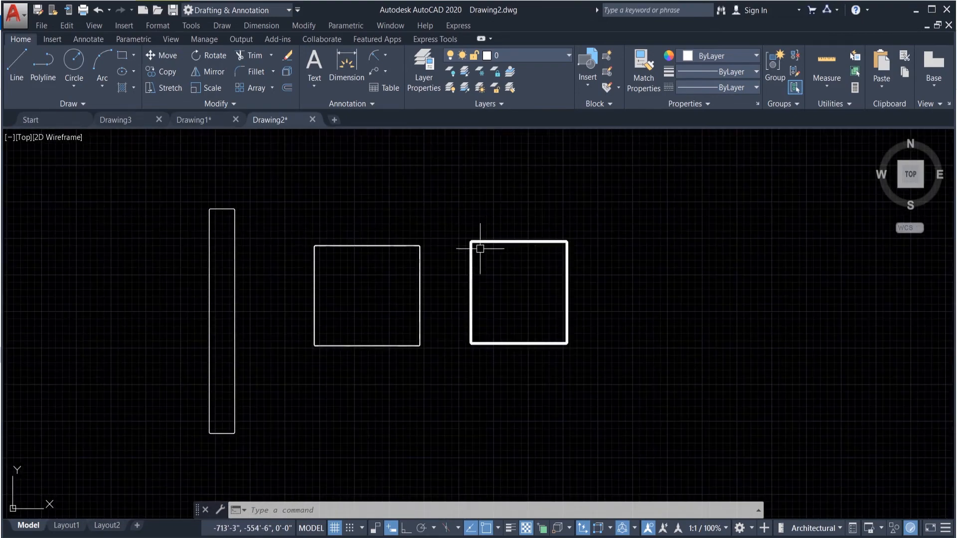
text(c)
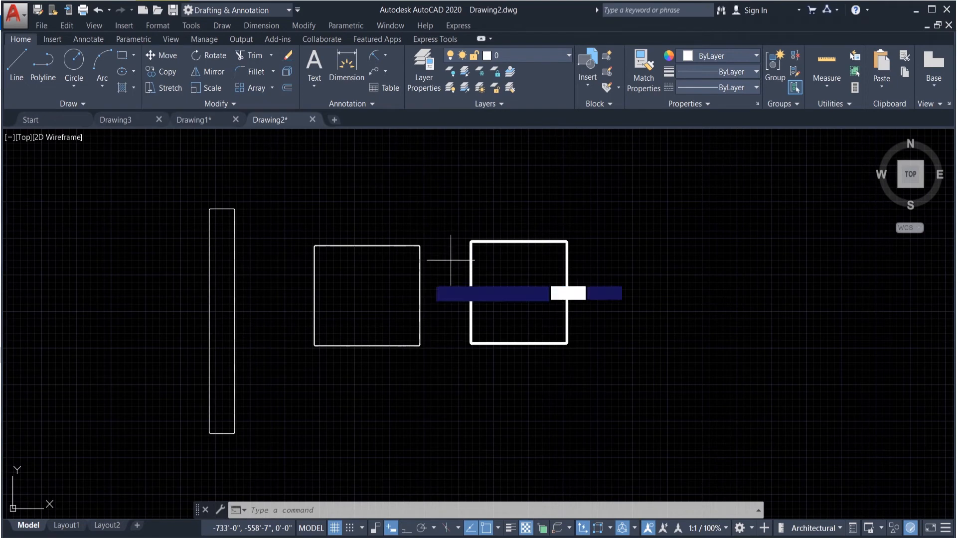
key(Return)
click(394, 317)
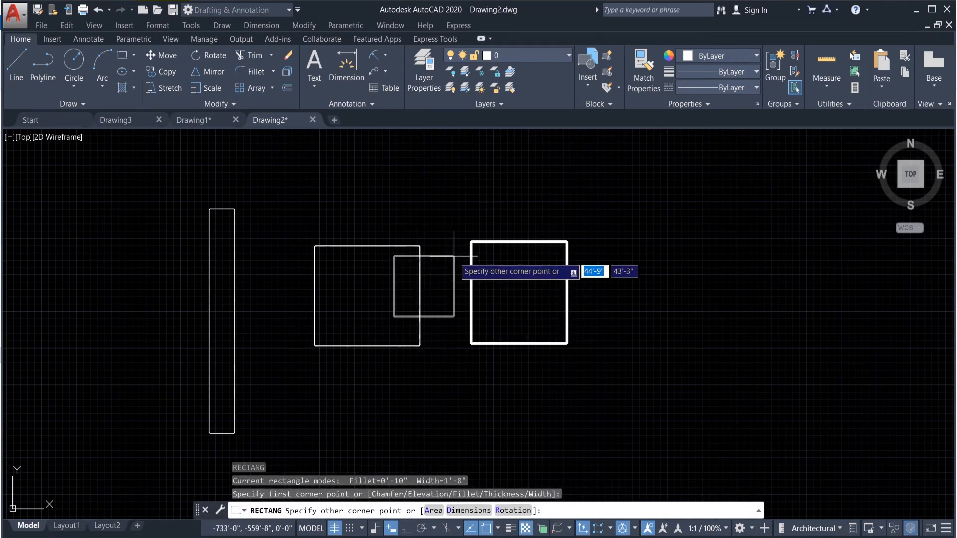
key(Escape)
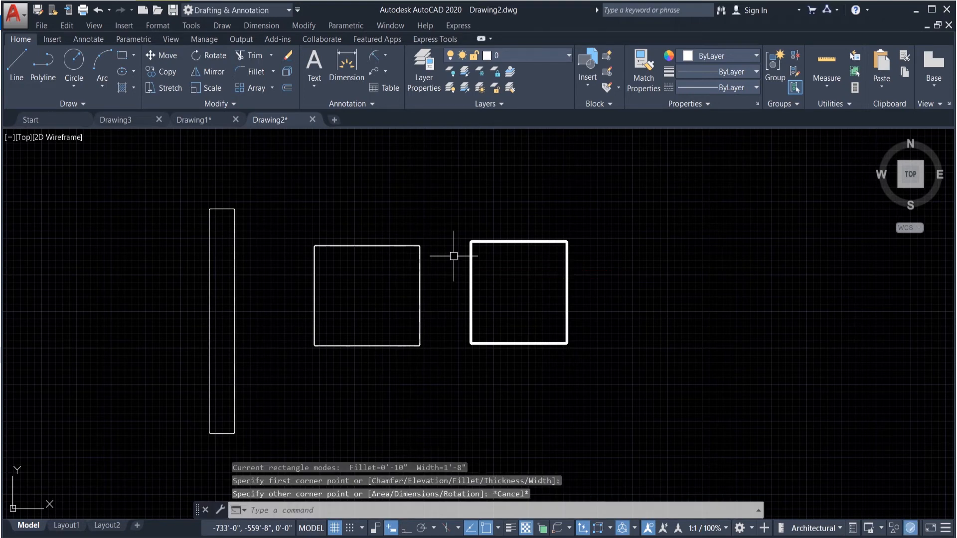
Step: Draw a freehand rectangle (REC) with a line width of 50, overlapping the upper-right part of the third rectangle
text(rec)
key(Return)
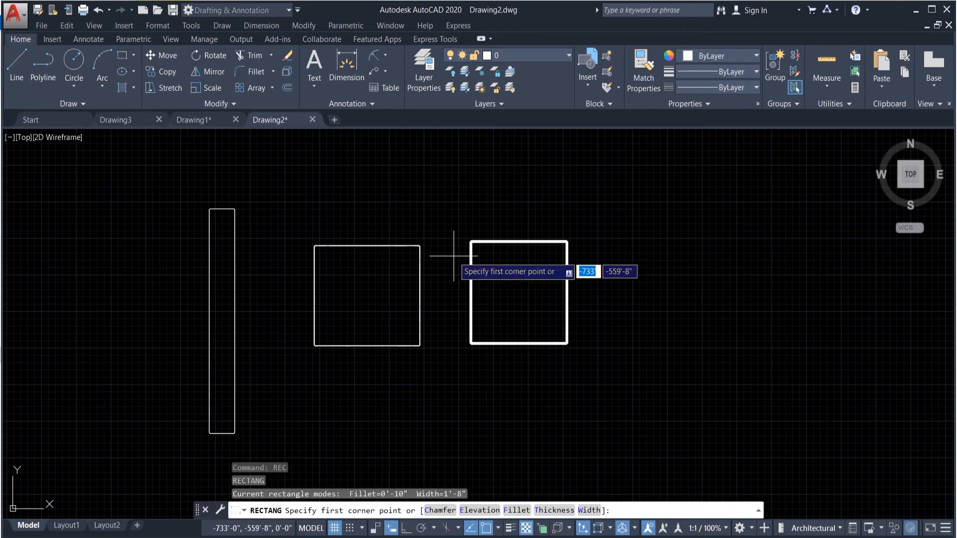
text(w)
key(Return)
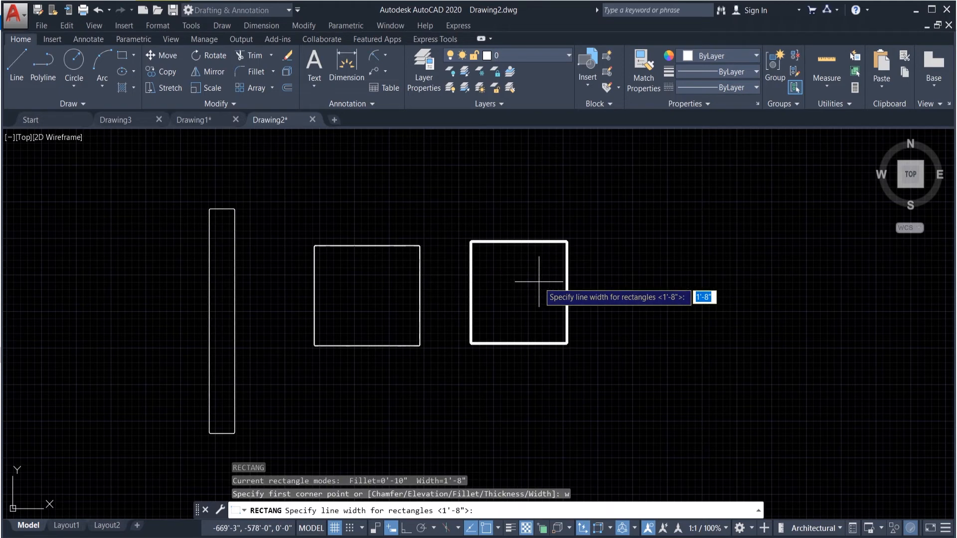
key(Return)
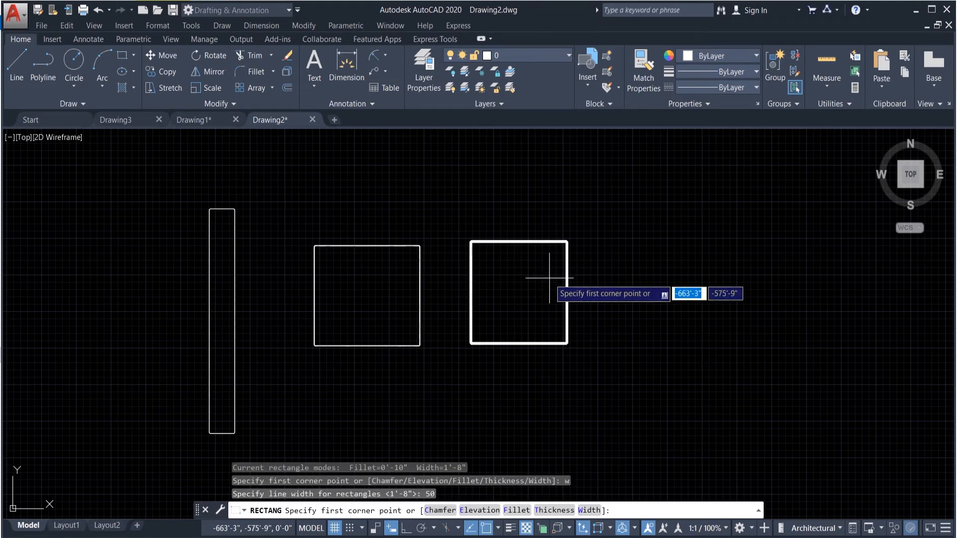
click(525, 325)
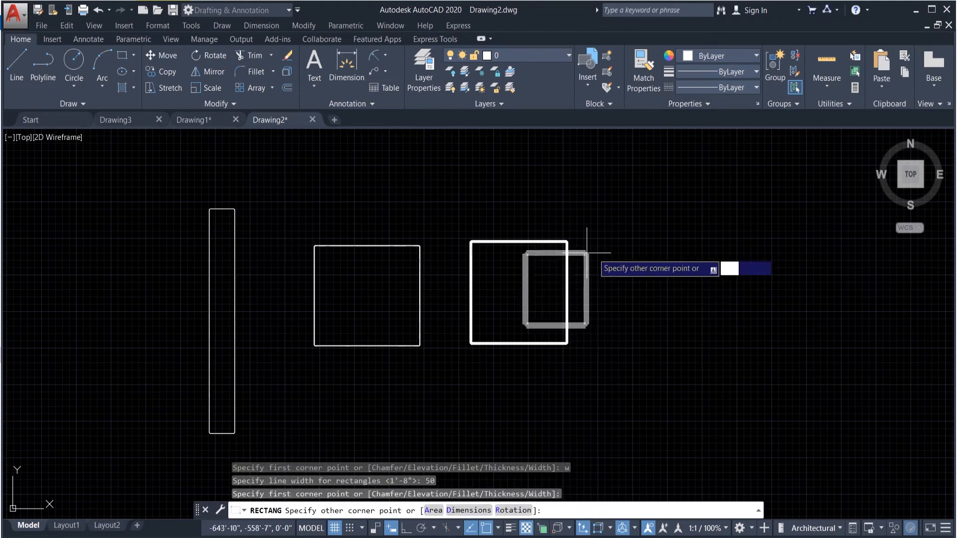
click(654, 202)
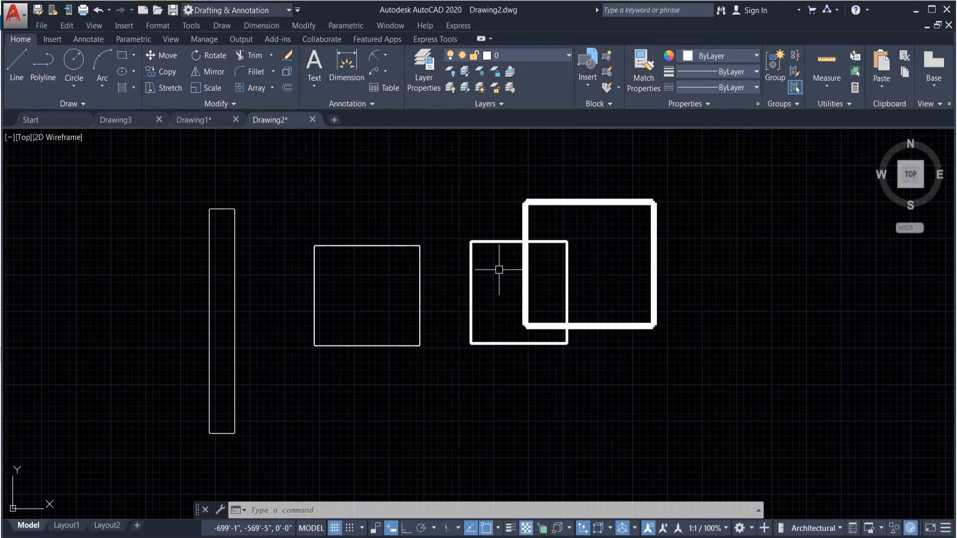
Step: Draw a smaller thin rectangle with the line width set to 0, freehand, just below the gap between the second and third rectangles
key(Return)
text(w)
key(Return)
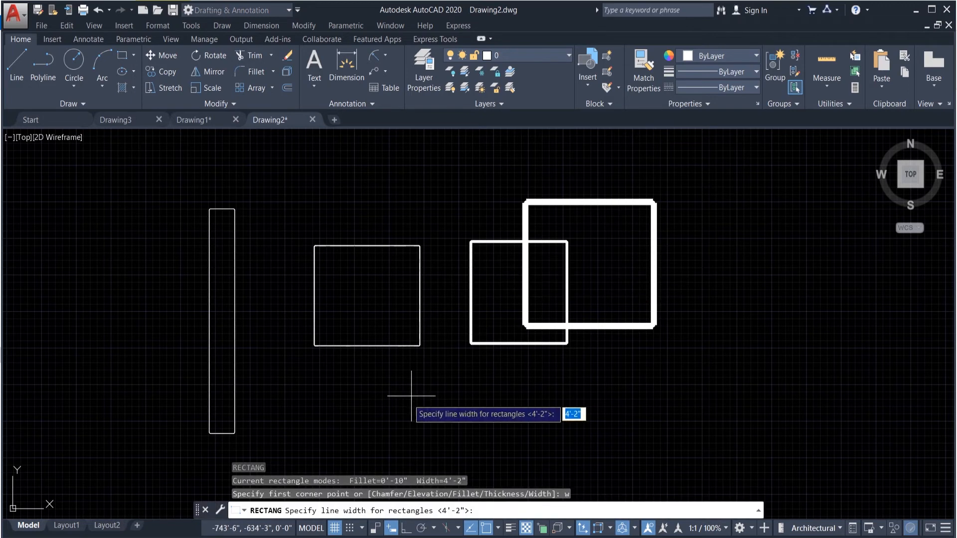
text(0)
key(Return)
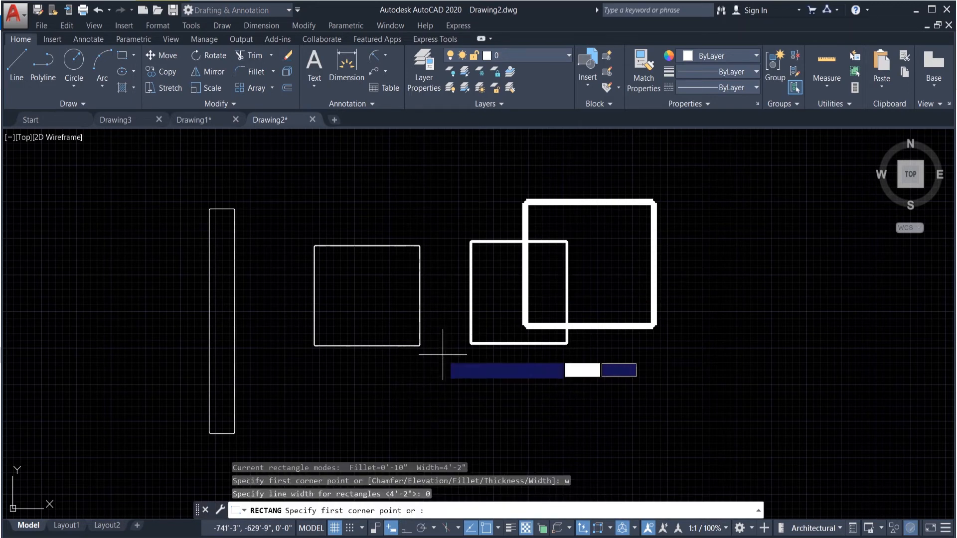
click(384, 407)
click(455, 353)
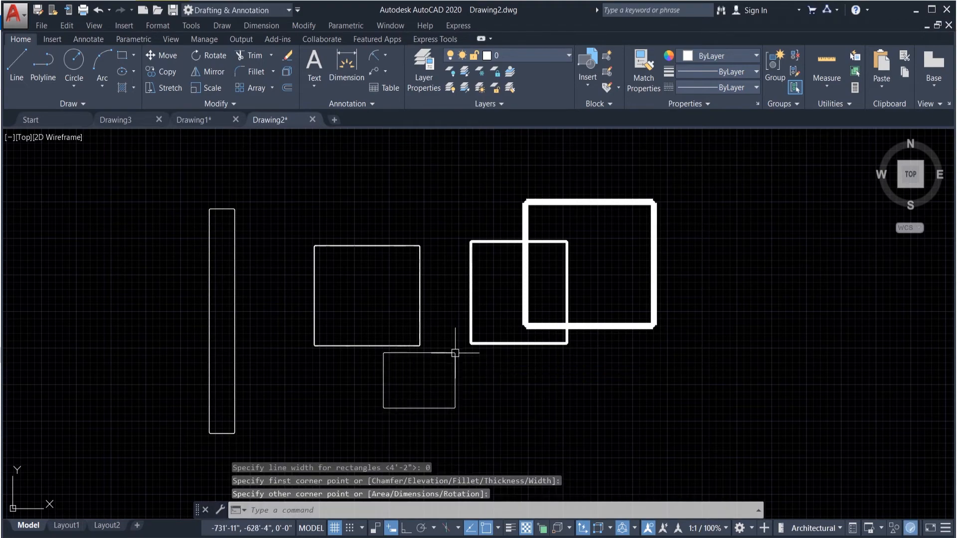
scroll(444, 357, down, 5)
scroll(432, 349, up, 5)
scroll(432, 350, up, 2)
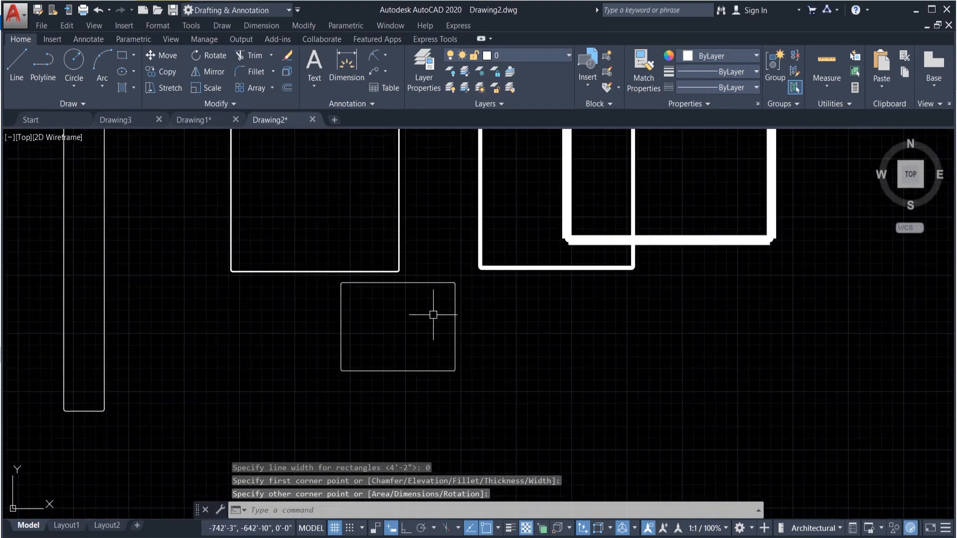
Step: Erase all five rectangles drawn for the line width demonstration
scroll(434, 319, down, 8)
click(513, 342)
click(312, 236)
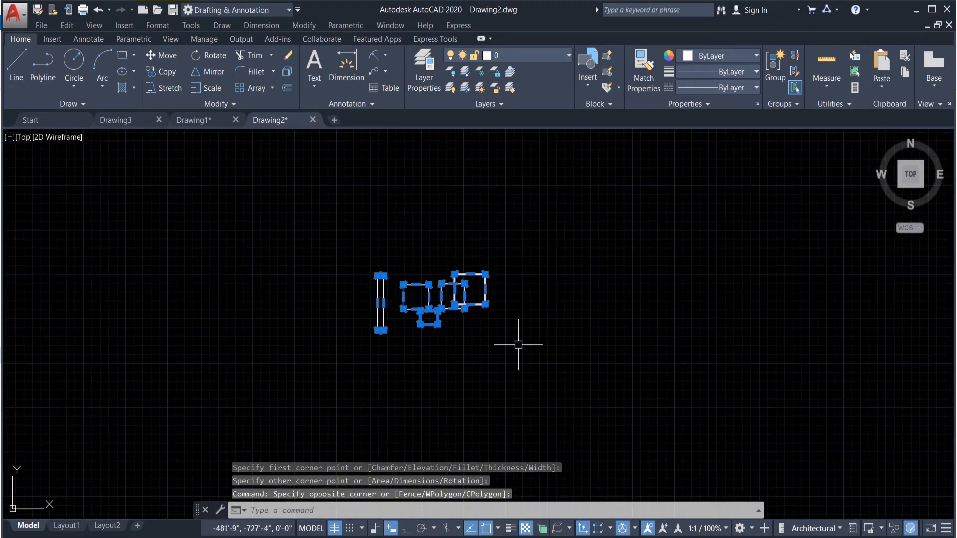
key(Delete)
scroll(416, 243, down, 4)
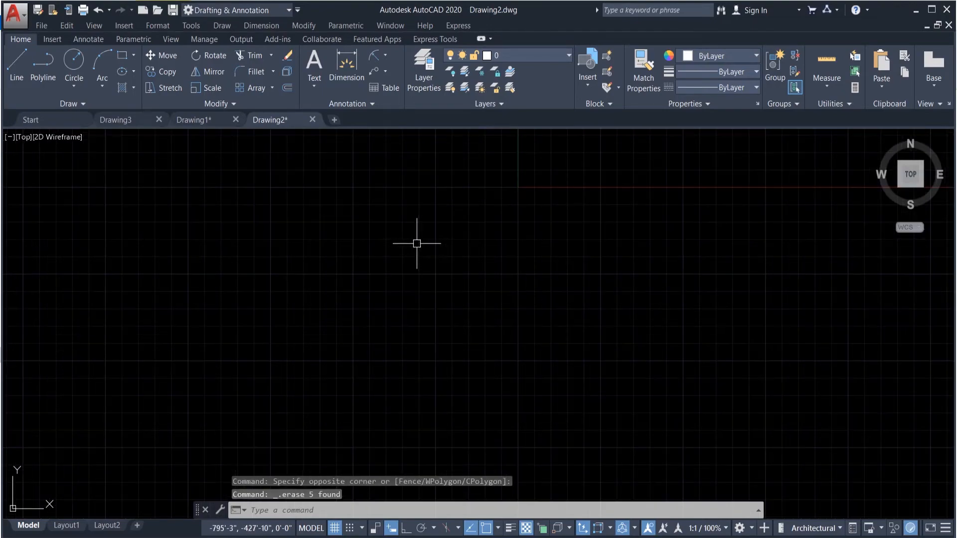
Step: Draw two freehand rectangles (REC), a wide one and an upright one overlapping its upper-right corner
scroll(494, 488, up, 4)
text(REC)
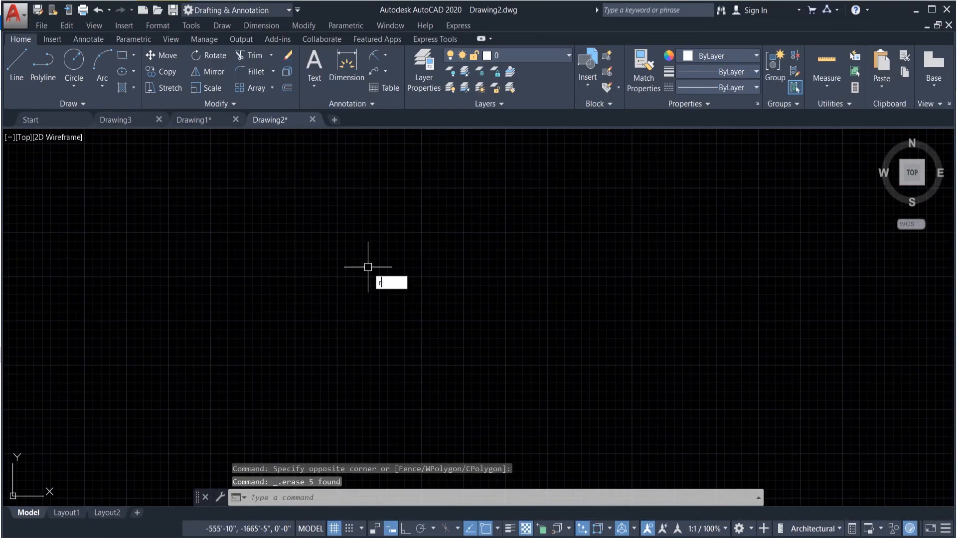
key(Return)
scroll(457, 275, down, 1)
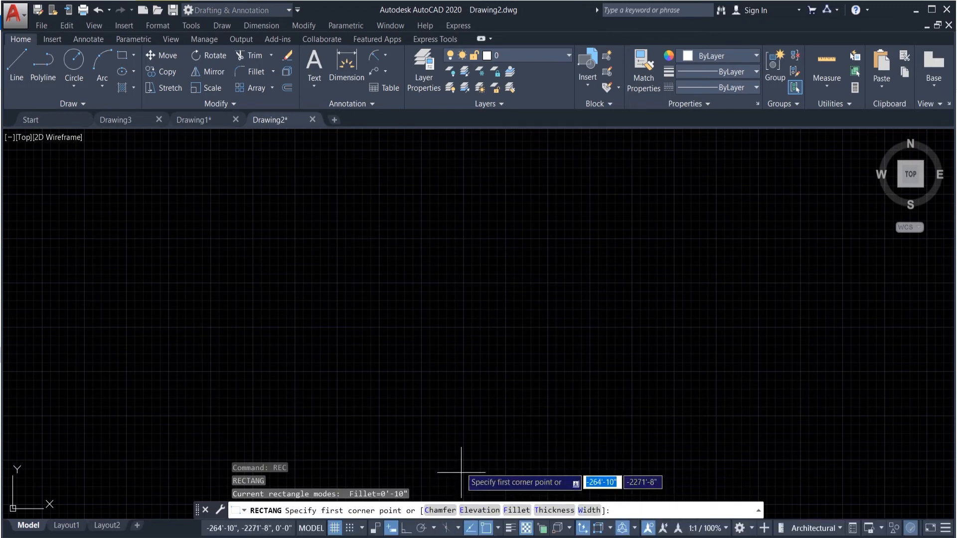
click(323, 359)
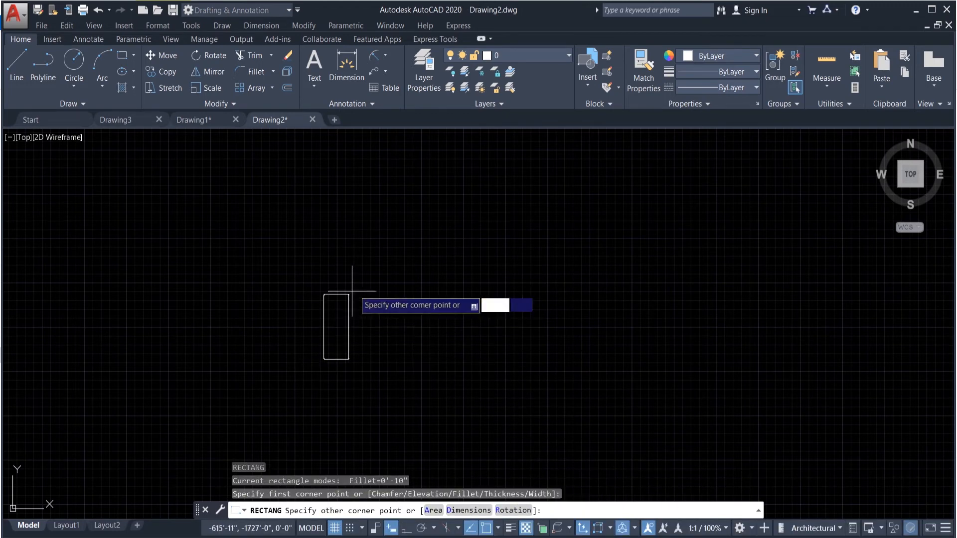
click(432, 289)
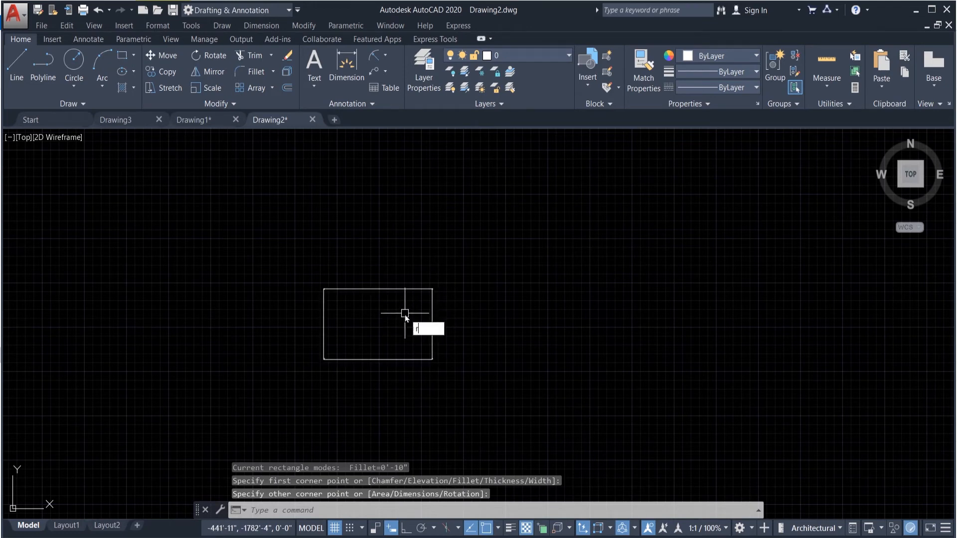
key(Return)
click(415, 330)
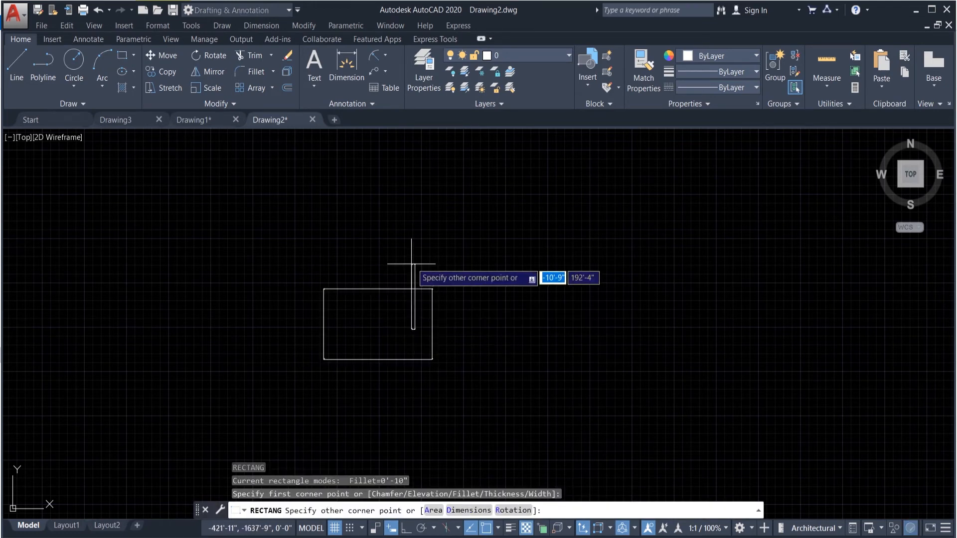
click(467, 244)
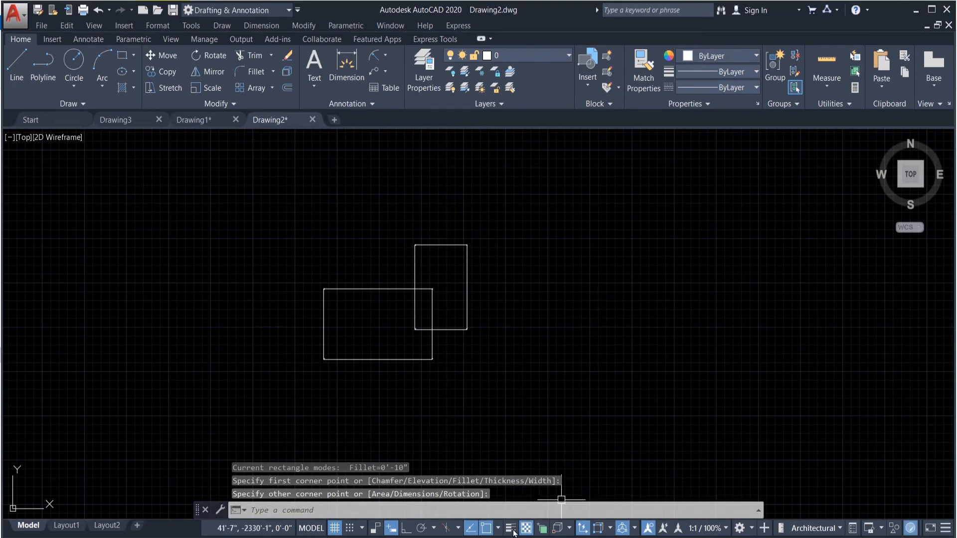
Step: Draw a freehand rectangle with an Elevation of 10', above and to the right of the two overlapping rectangles
text(rec)
key(Return)
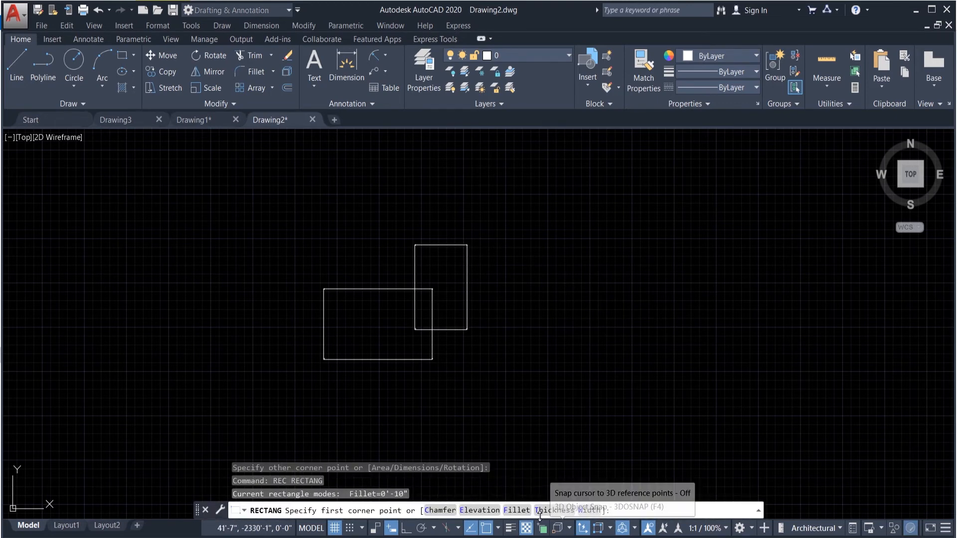
click(479, 510)
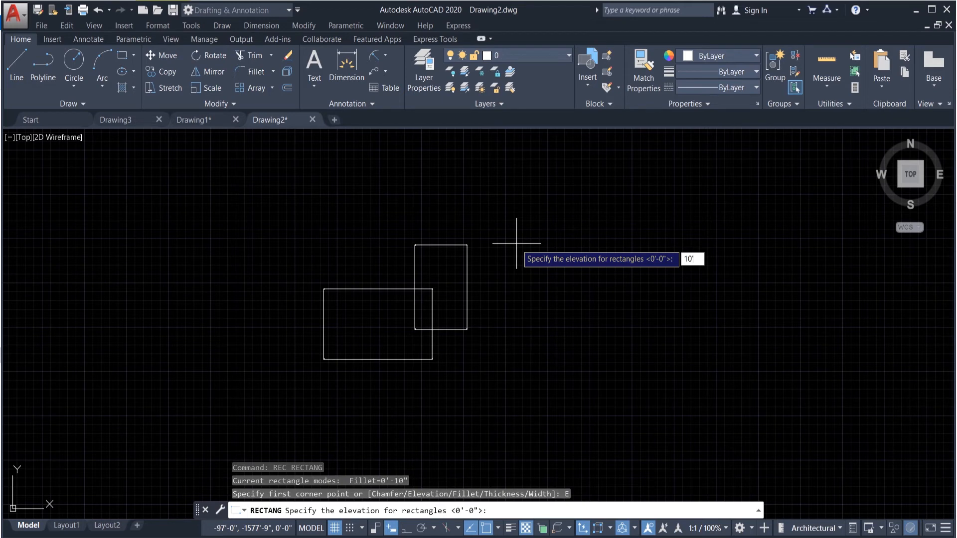
key(Return)
click(509, 272)
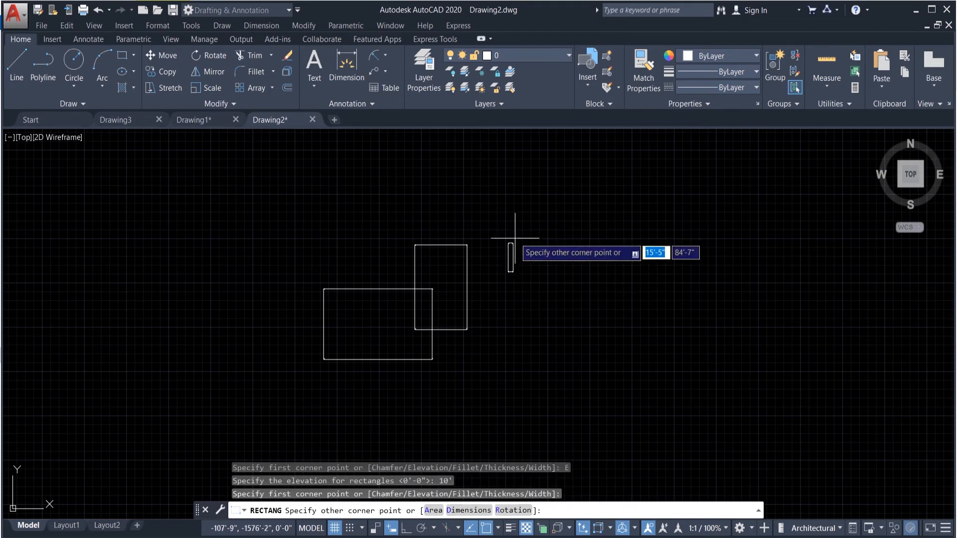
click(610, 194)
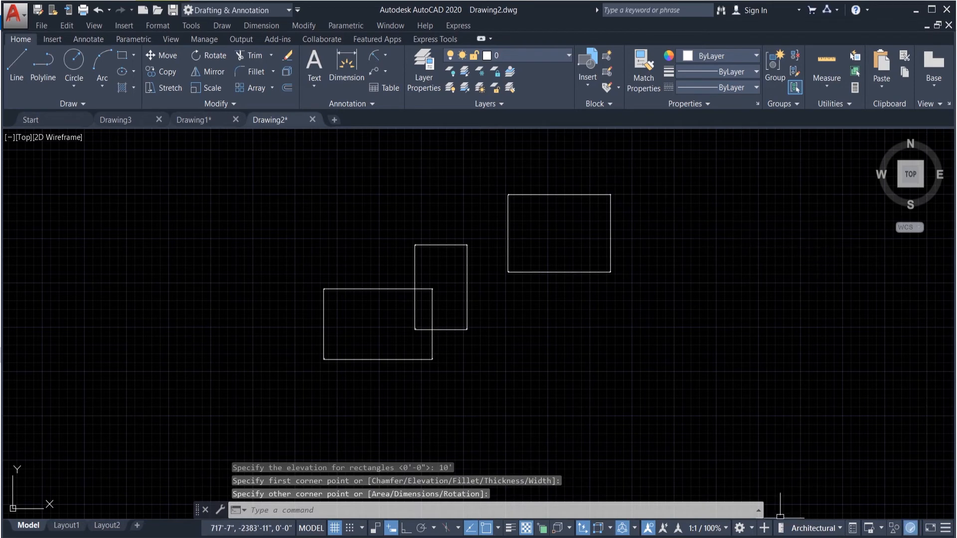
Step: Switch the workspace to 3D Modeling
click(753, 529)
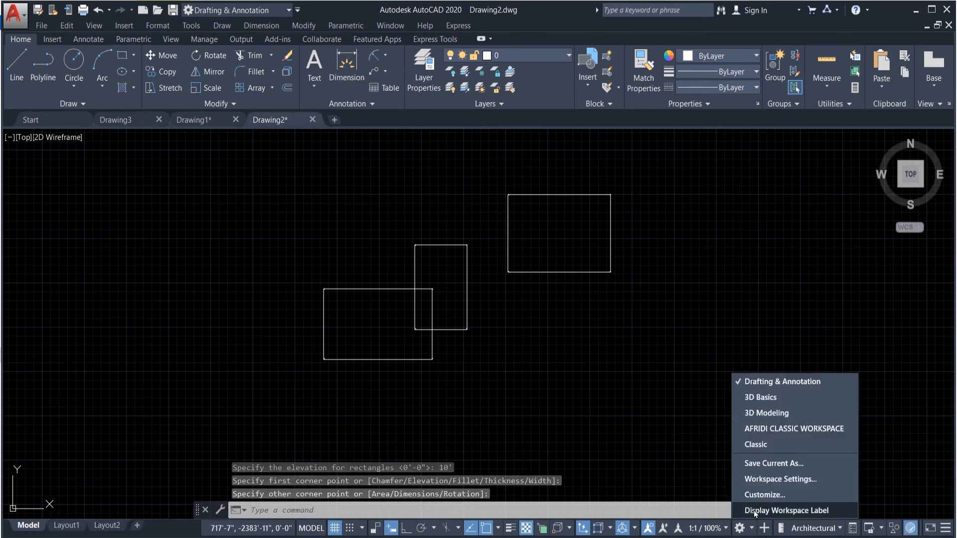
click(768, 428)
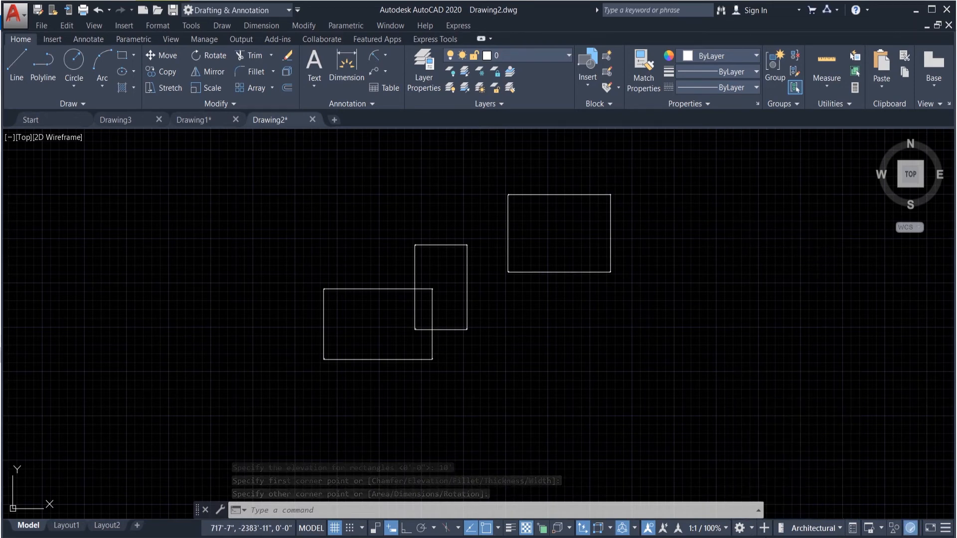
key(Escape)
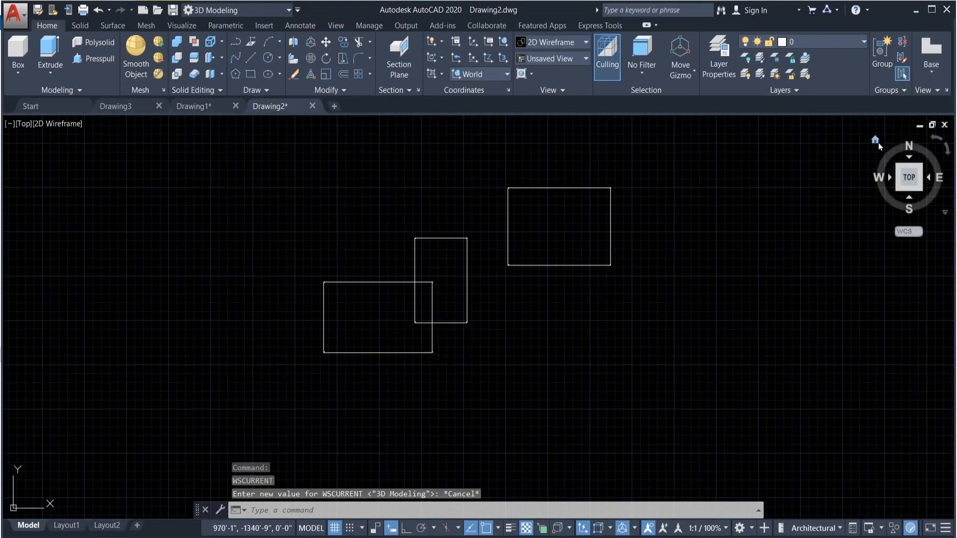
Step: Show the three rectangles in the home isometric view and turn off the grid
click(876, 140)
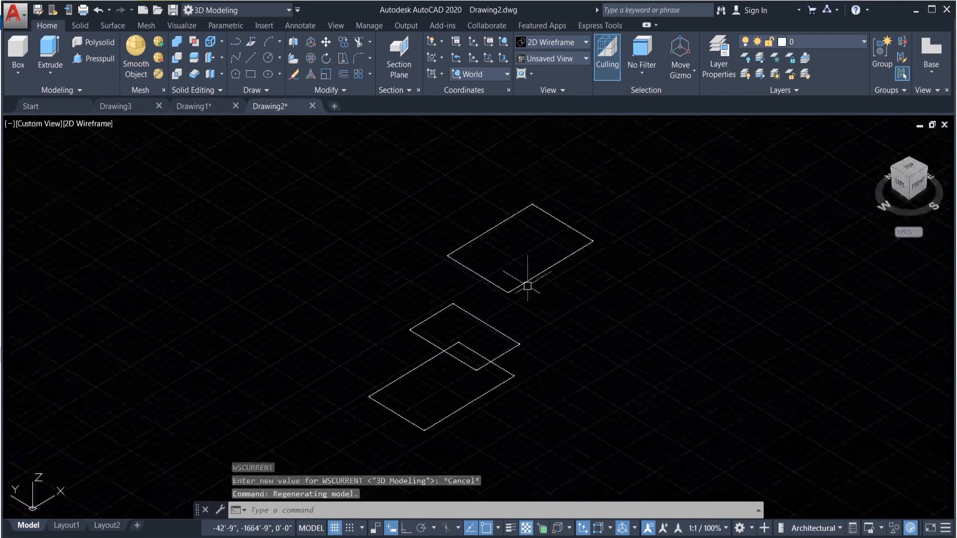
scroll(502, 334, up, 5)
scroll(504, 333, down, 9)
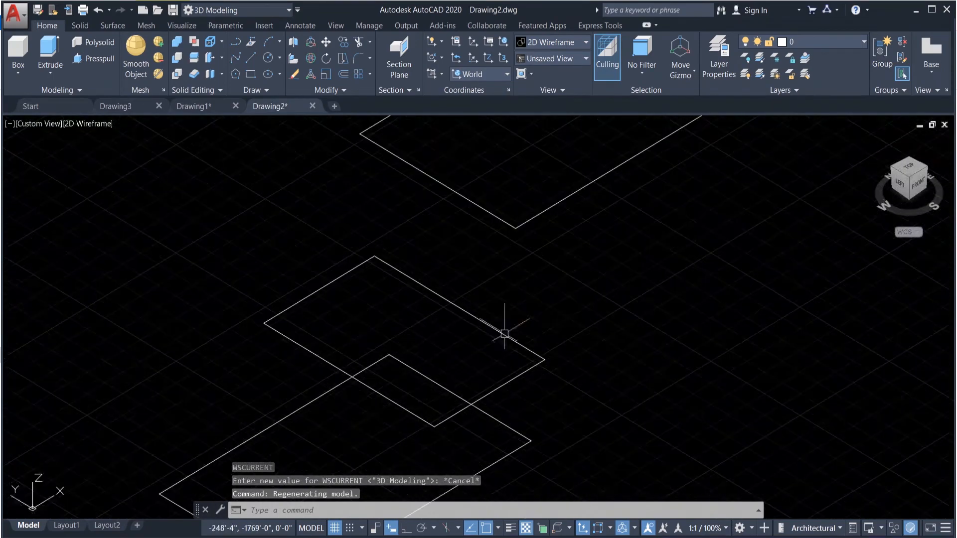
scroll(509, 327, up, 2)
scroll(510, 328, up, 3)
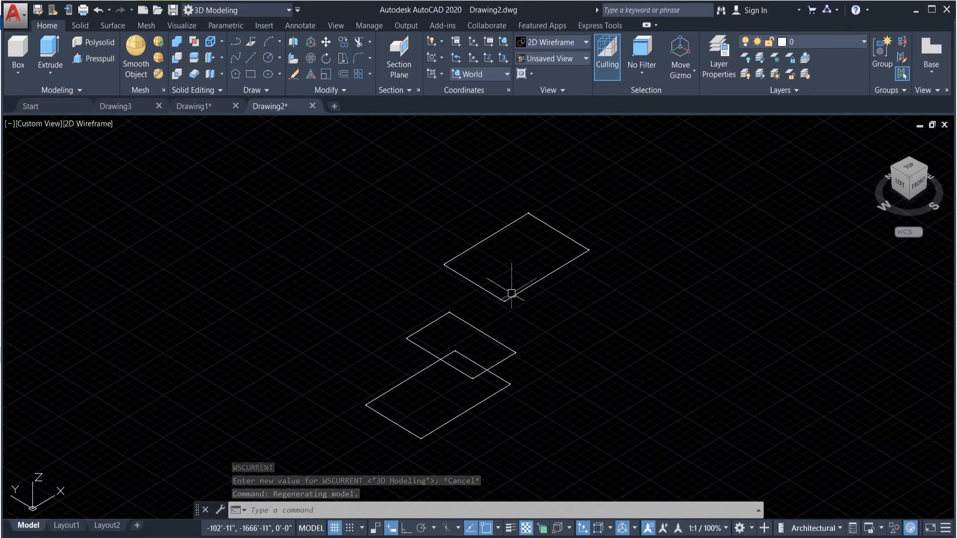
click(335, 529)
scroll(503, 313, up, 2)
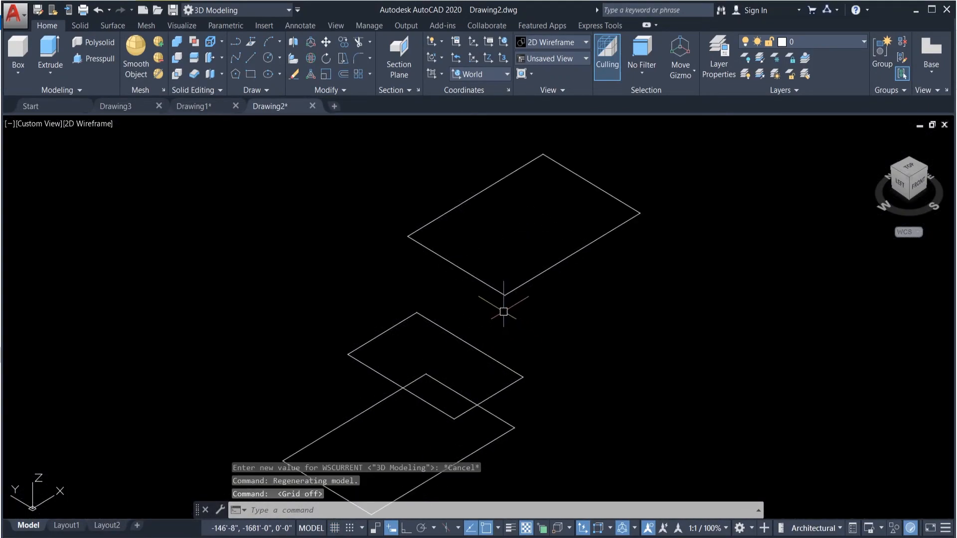
Step: Move the elevated rectangle freehand toward the other two, so that it overlaps the upright rectangle in the isometric view
click(516, 289)
text(m)
key(Return)
click(673, 261)
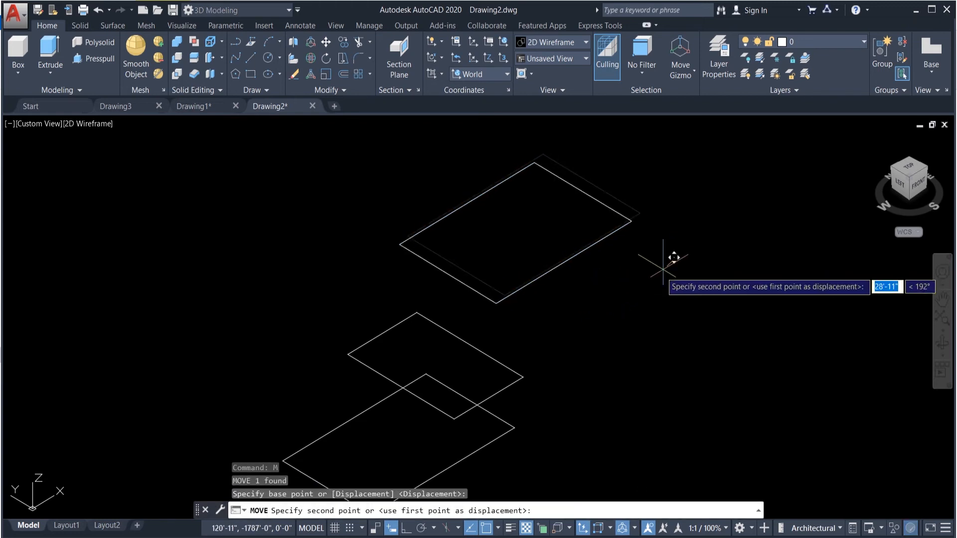
click(591, 316)
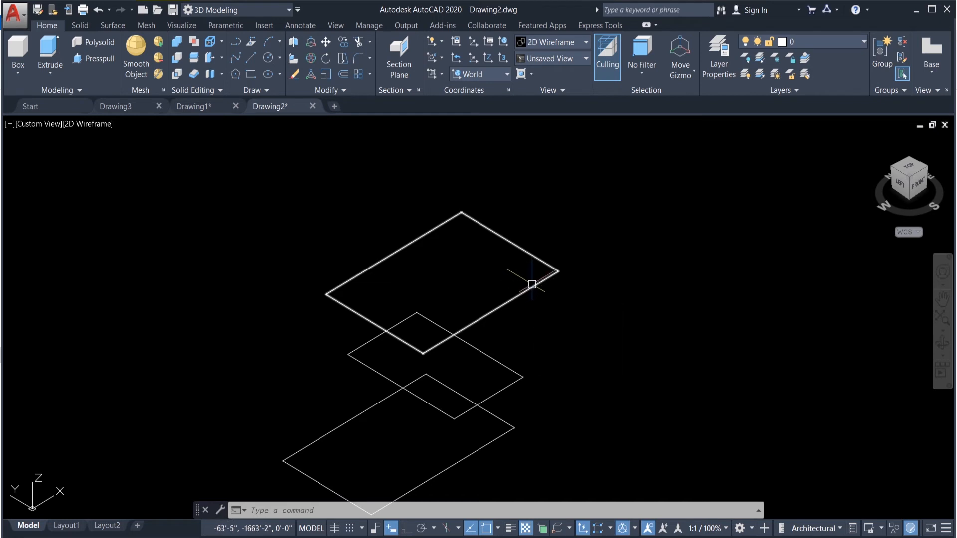
Step: Draw a freehand rectangle about 420' by 280' with a Thickness of 12, to the right of the three overlapping rectangles
scroll(553, 255, down, 2)
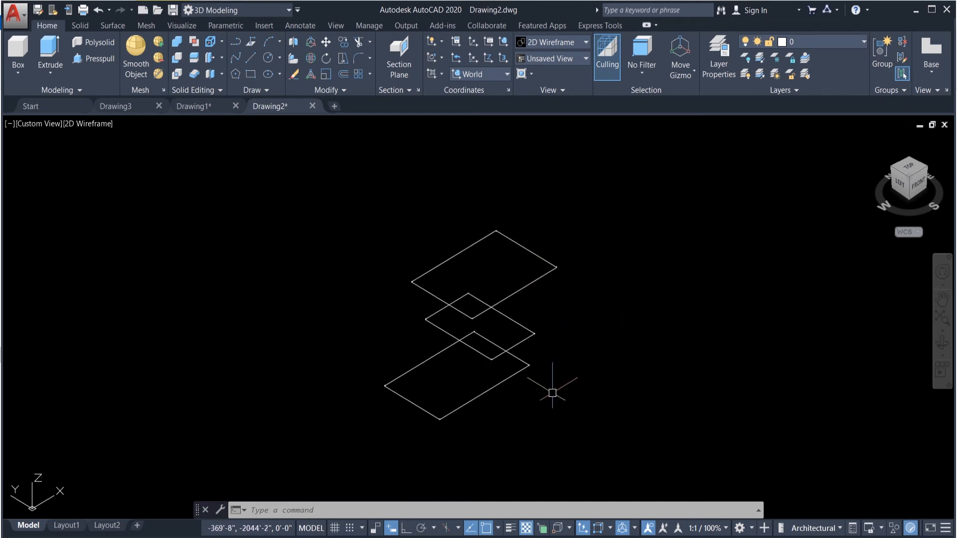
scroll(536, 471, up, 2)
scroll(521, 241, down, 4)
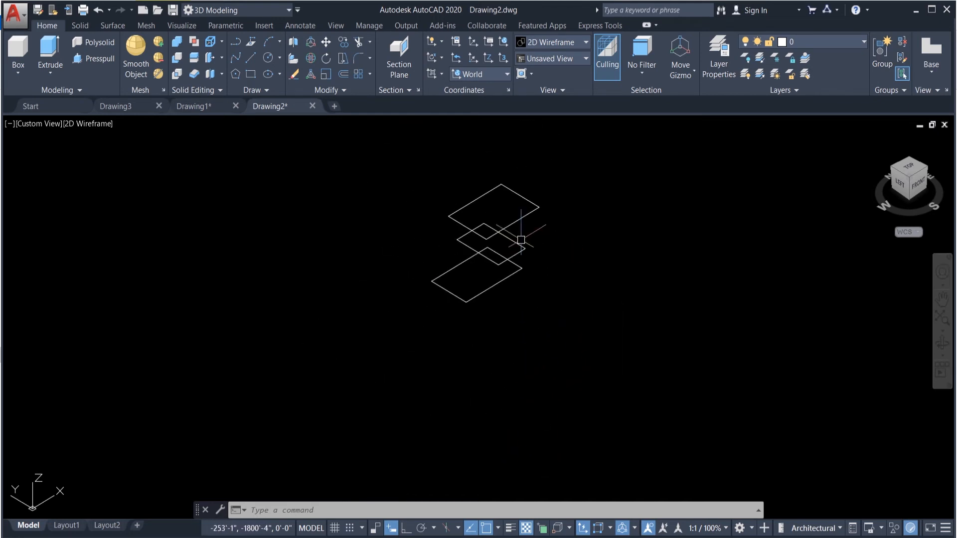
scroll(526, 173, up, 2)
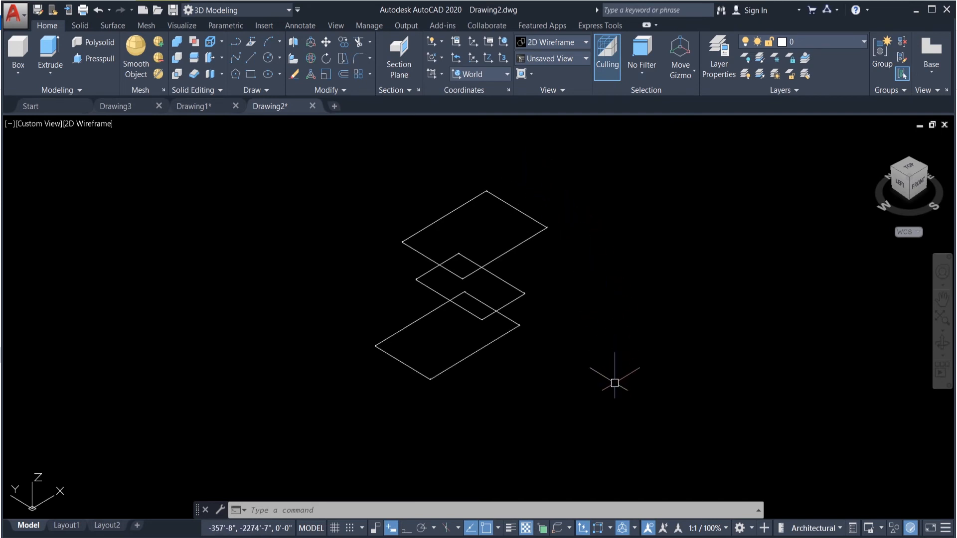
text(re)
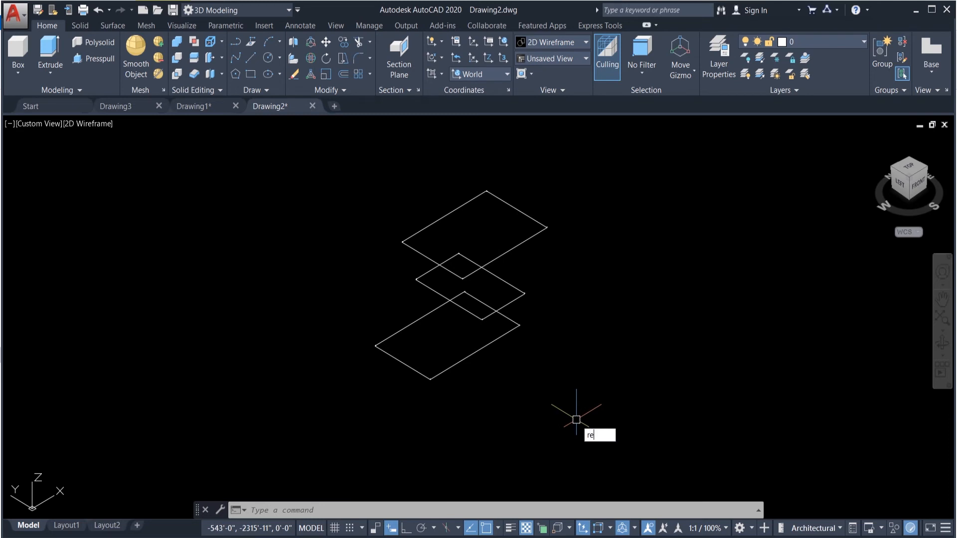
text(c)
key(Return)
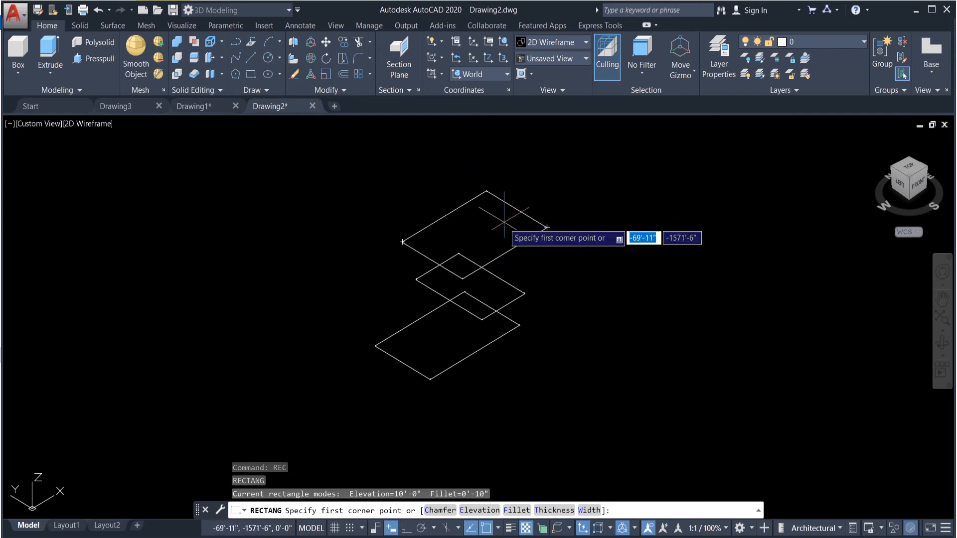
click(543, 510)
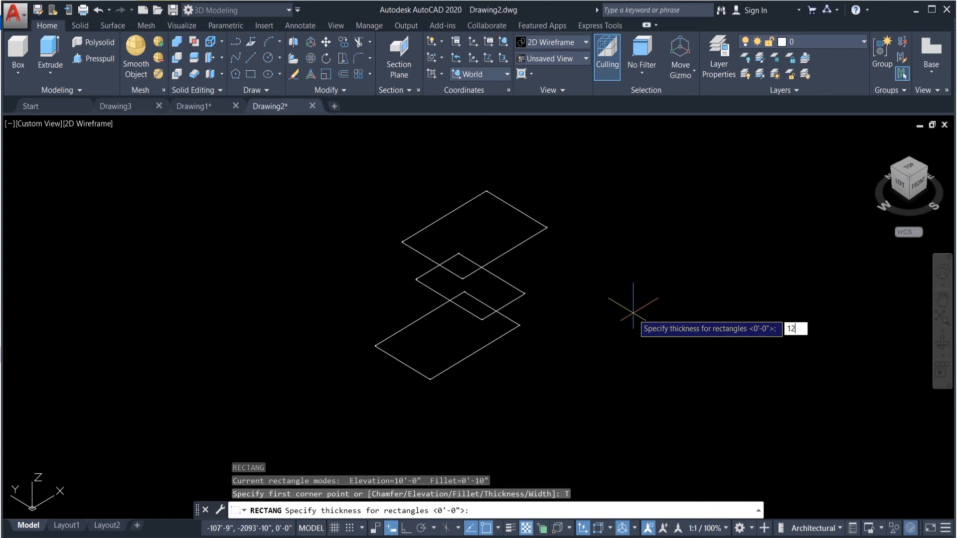
key(Return)
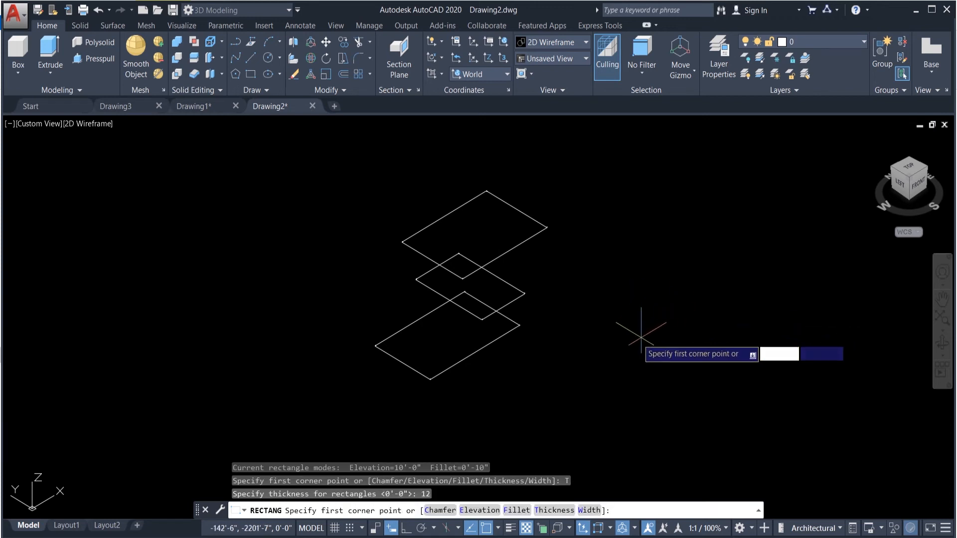
click(605, 338)
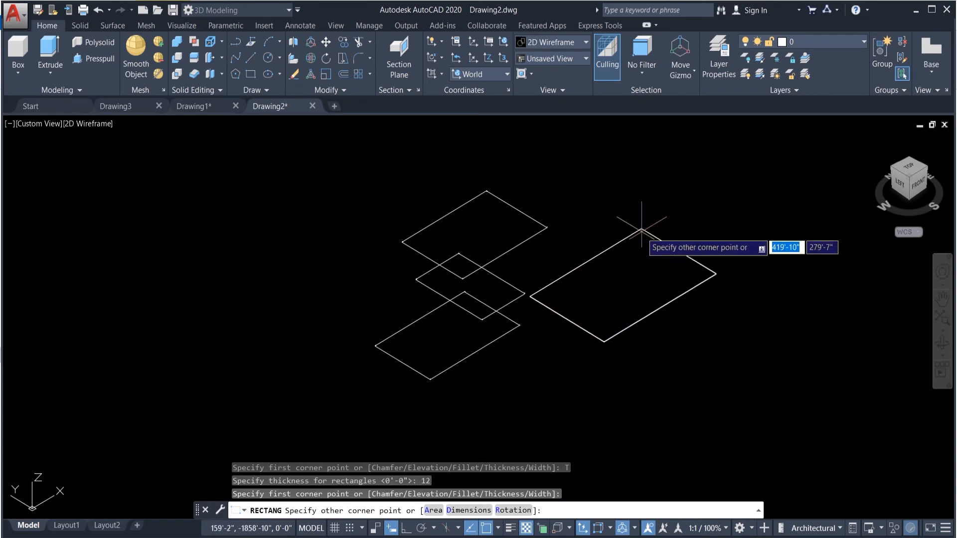
click(642, 225)
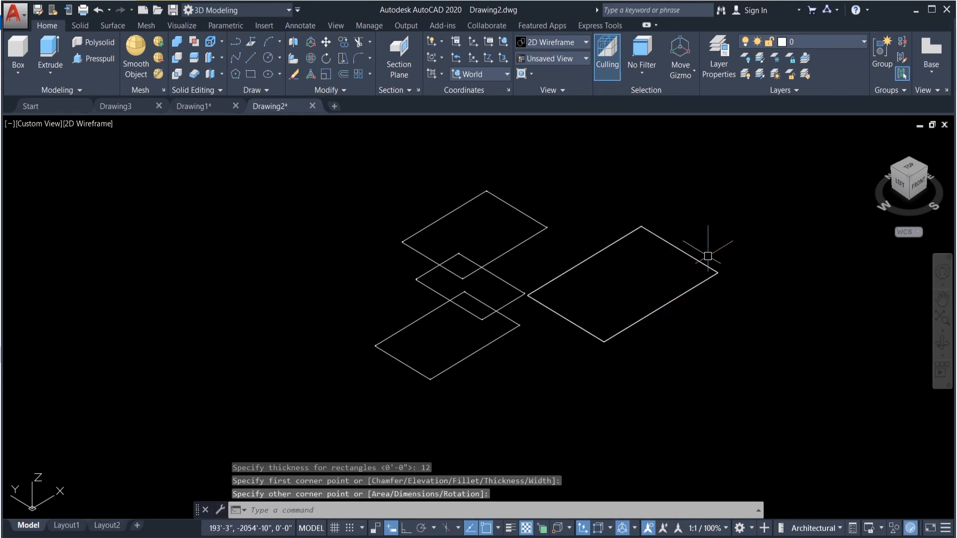
Step: Apply the Shaded with edges visual style and inspect the thick rectangle's corner up close
scroll(714, 269, up, 8)
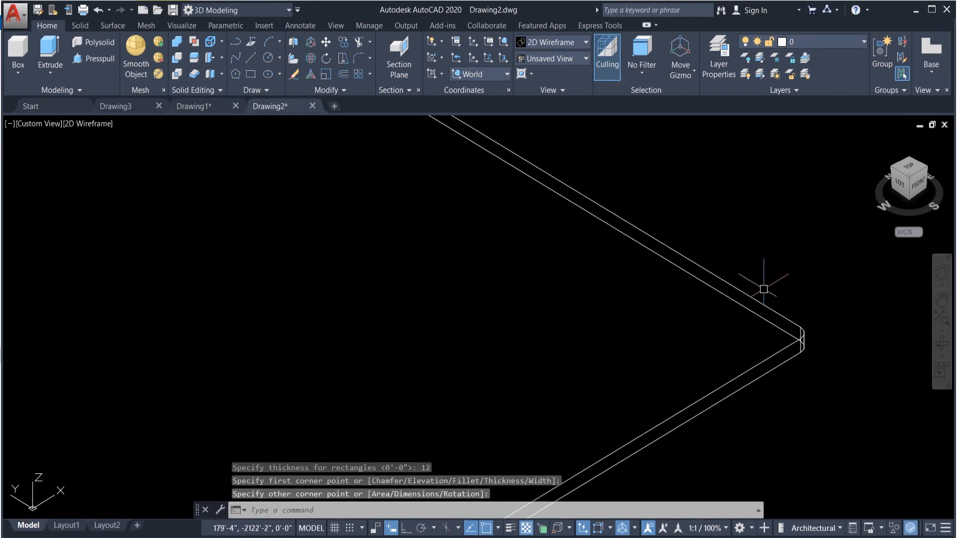
click(561, 43)
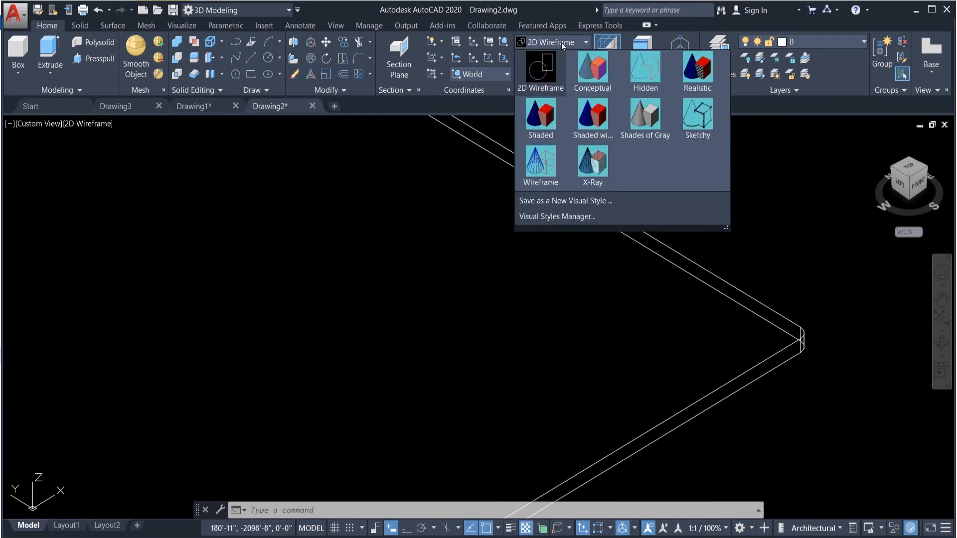
click(602, 121)
scroll(699, 312, down, 5)
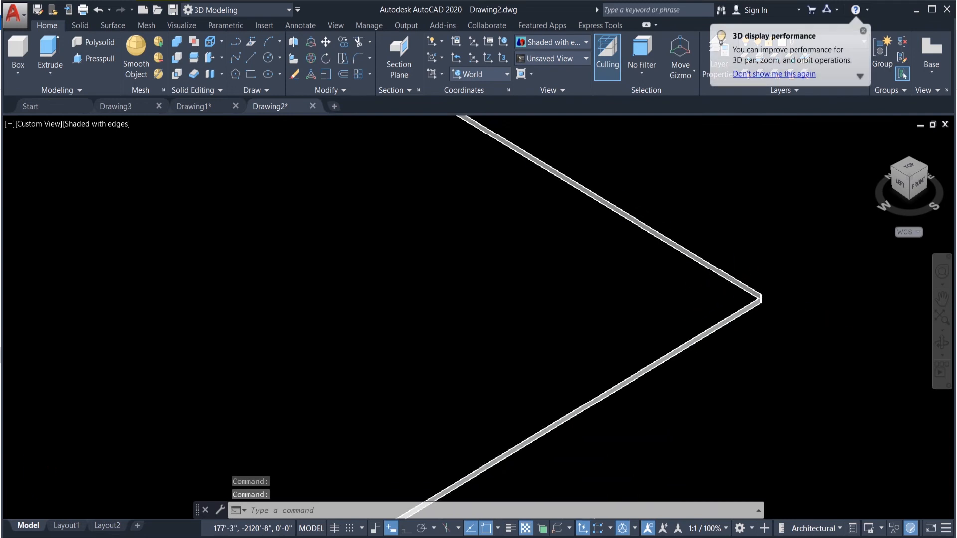
scroll(736, 277, up, 5)
scroll(795, 195, up, 8)
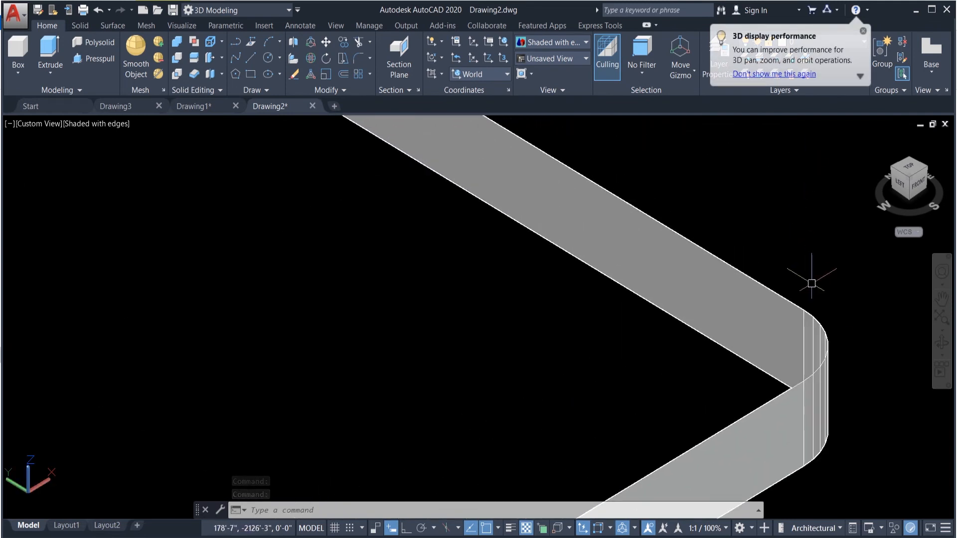
scroll(808, 277, down, 10)
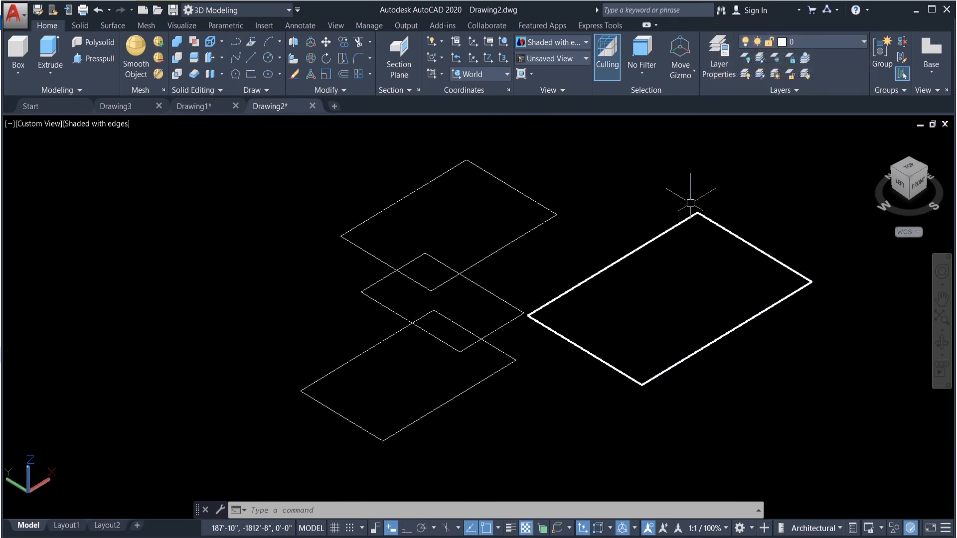
scroll(635, 242, up, 6)
scroll(634, 242, down, 6)
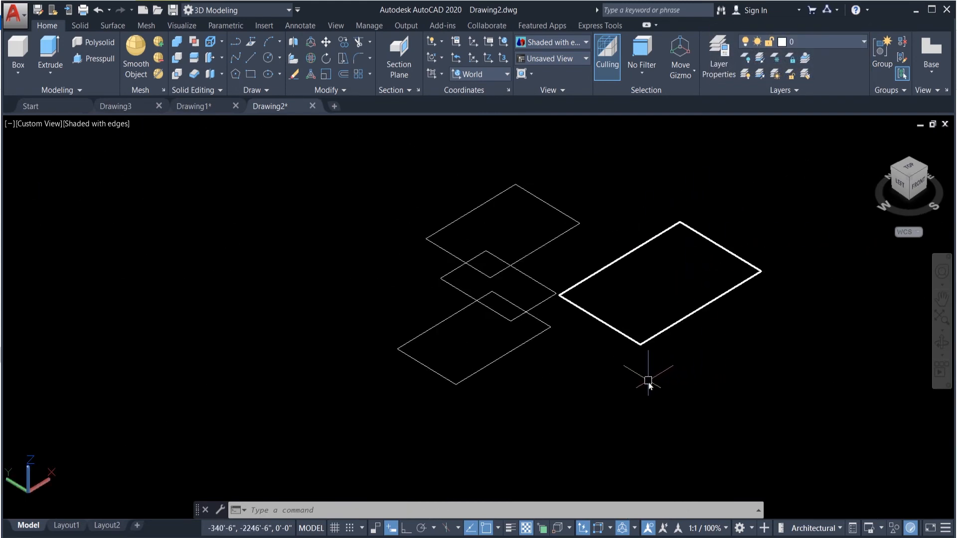
Step: Reset the Rectangle command's Thickness to 0 without drawing a rectangle
text(c)
key(Return)
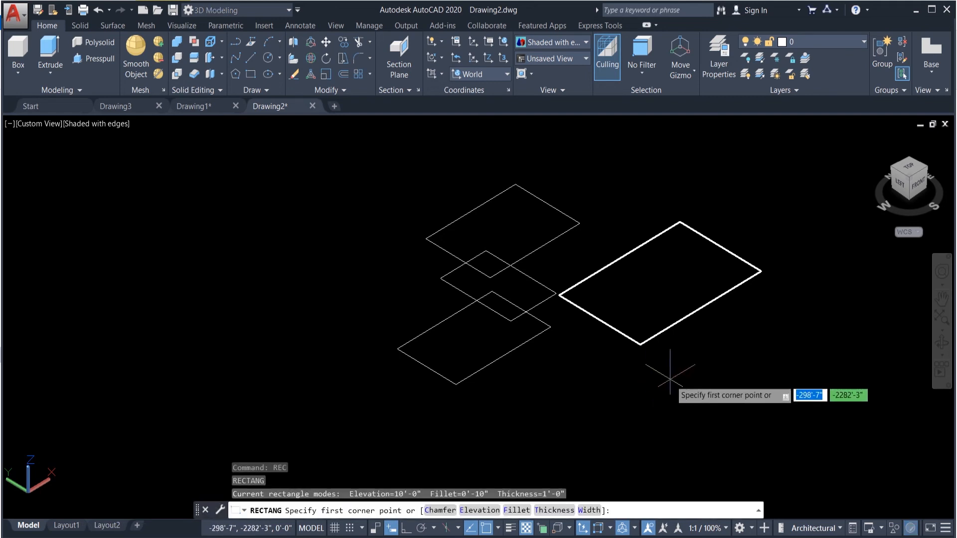
click(542, 510)
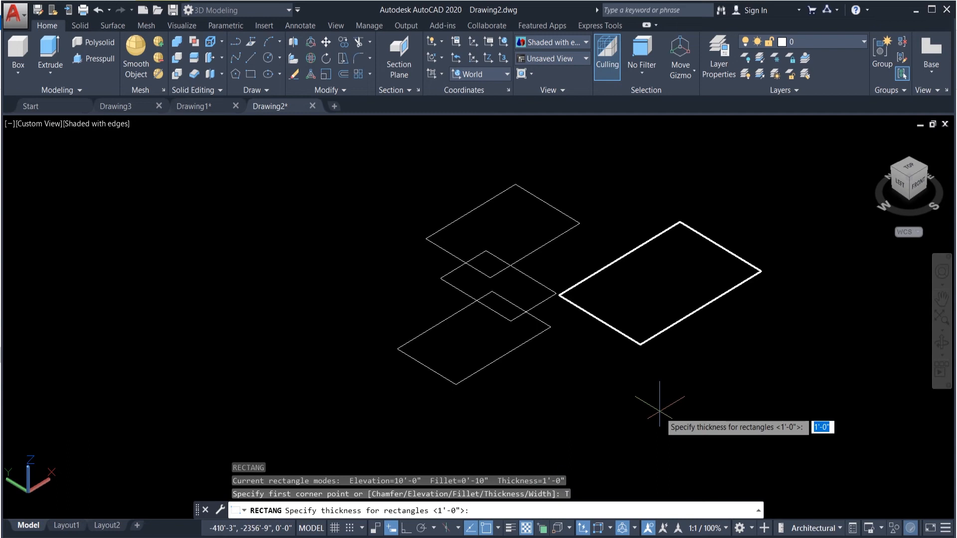
text(0)
key(Return)
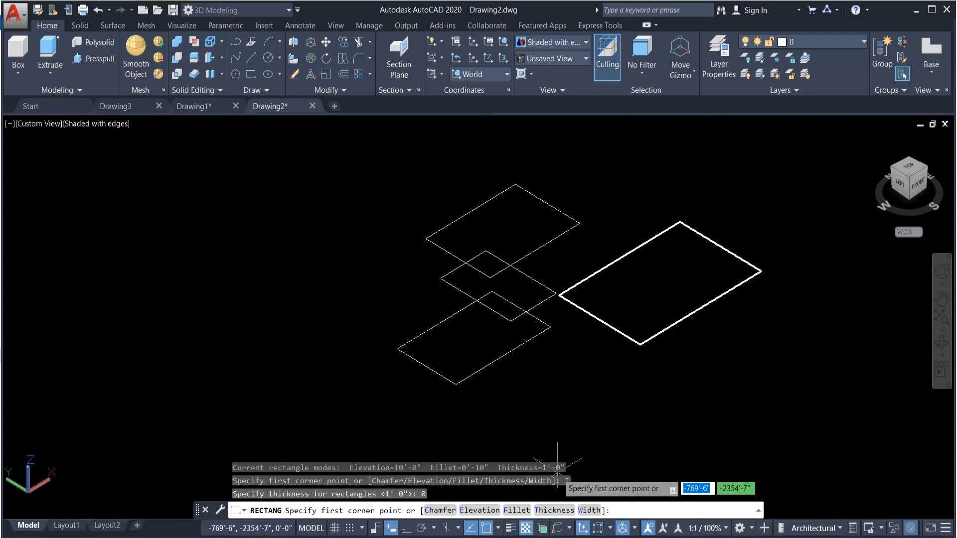
key(Escape)
Step: Restart the Rectangle command and reset its Elevation to 0
text(REC)
key(Return)
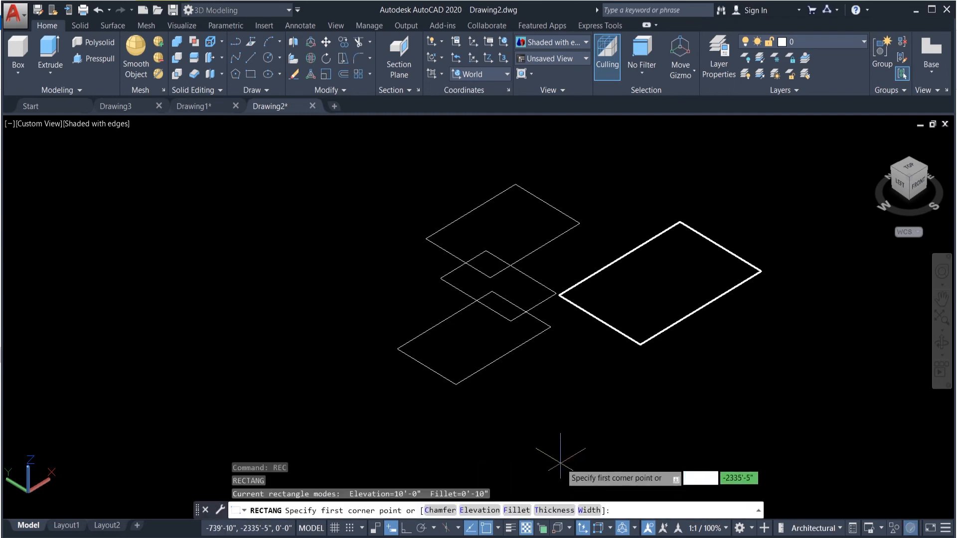
click(479, 510)
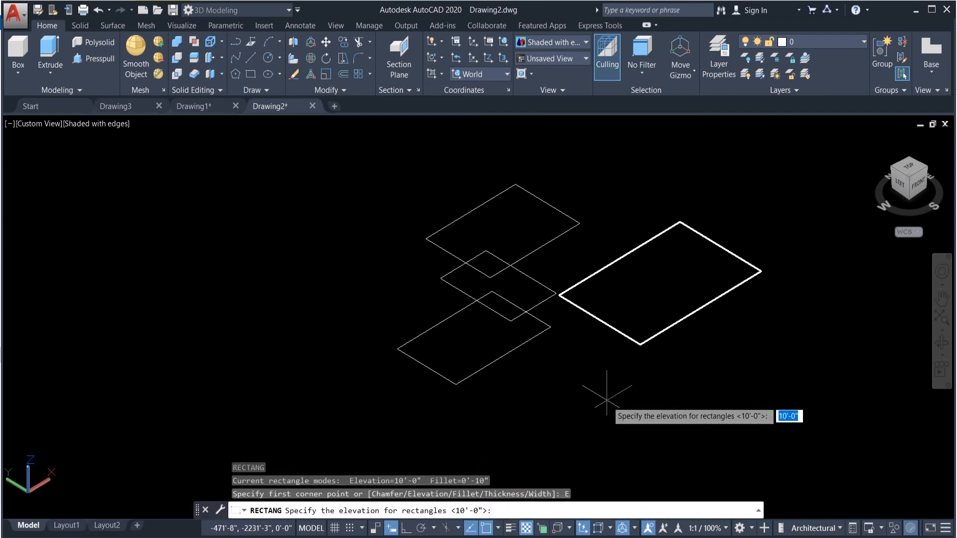
key(Return)
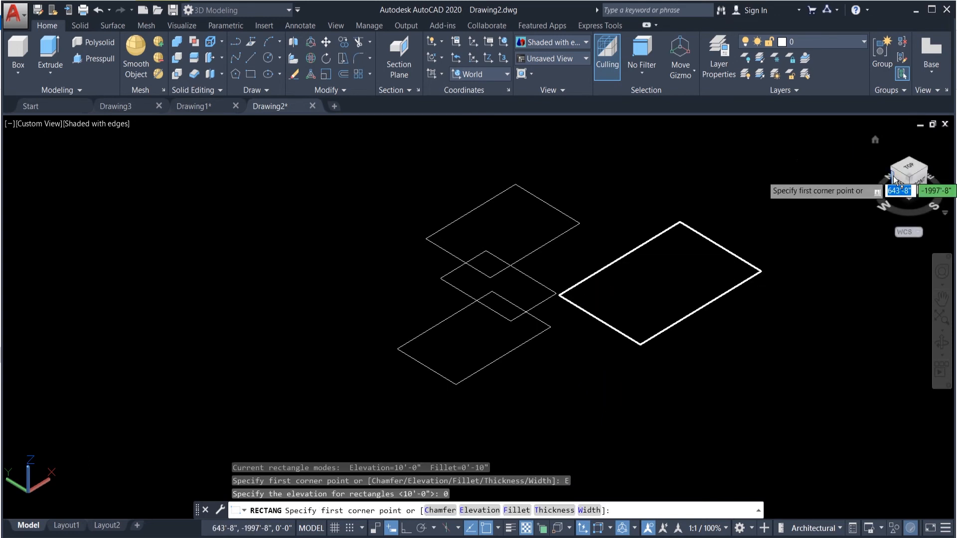
Step: Switch to the top view and draw a freehand rectangle overlapping the four existing rectangles
click(909, 169)
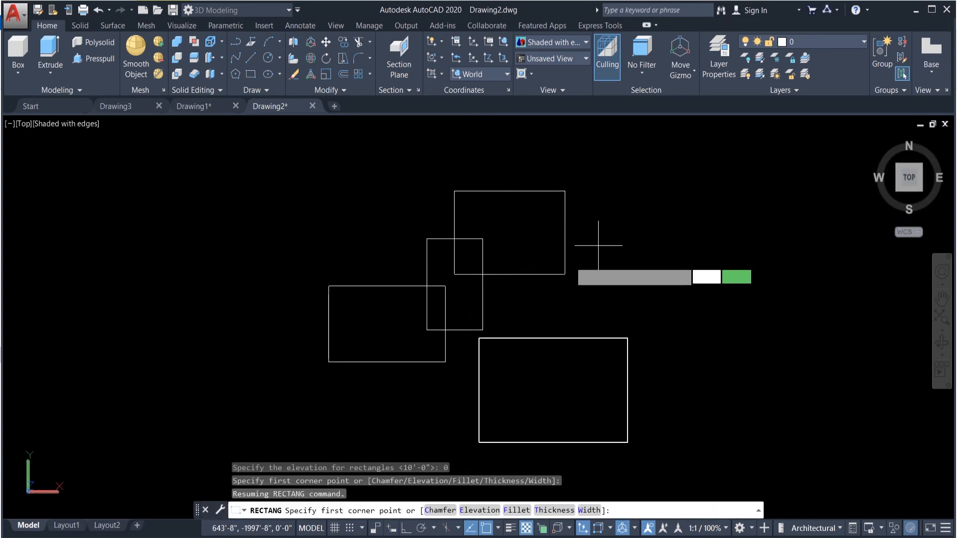
click(552, 381)
click(373, 229)
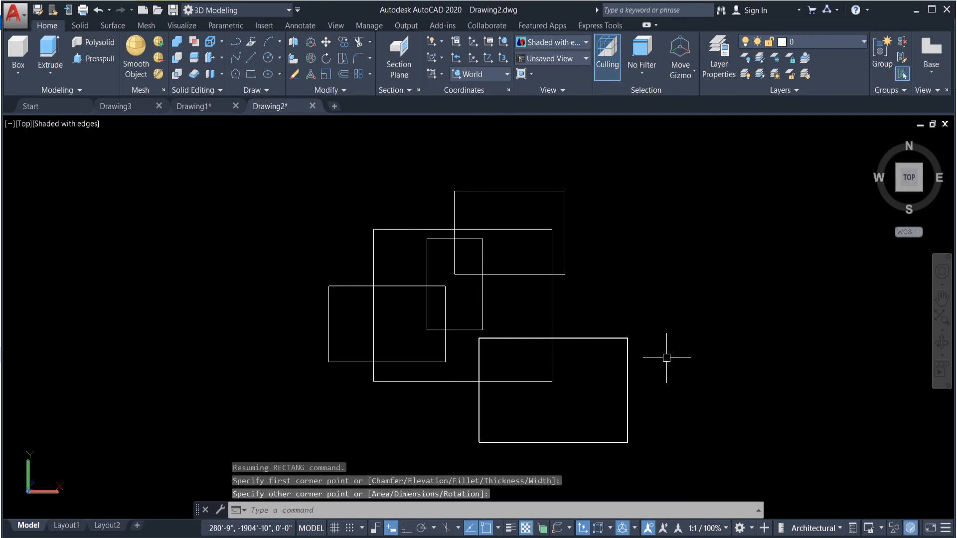
Step: Delete all five rectangles from the drawing
key(Escape)
click(675, 403)
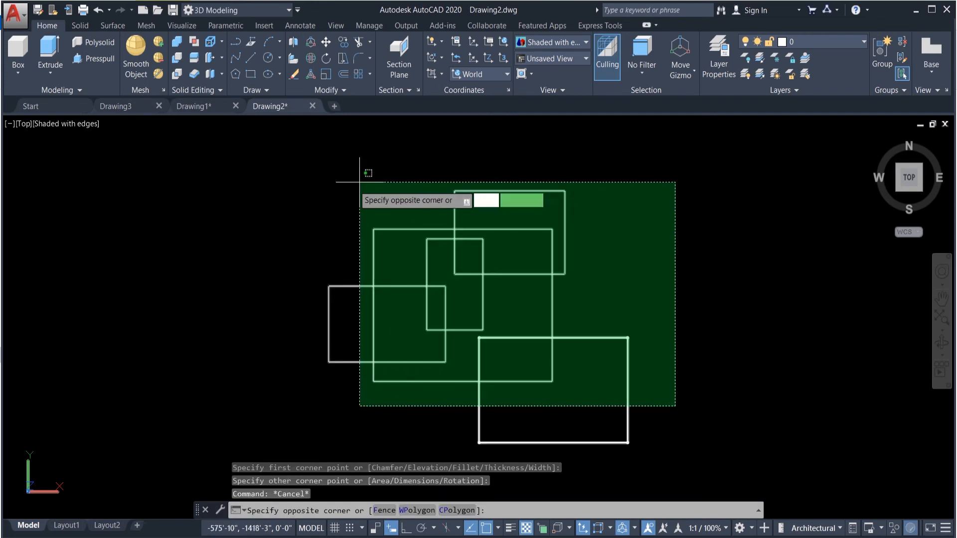
click(339, 180)
key(Delete)
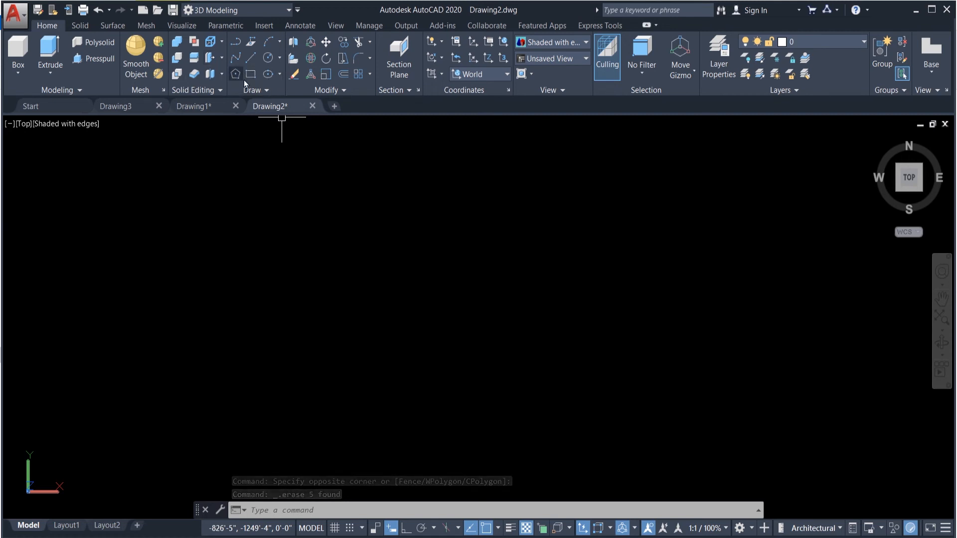
Step: Switch the workspace to Drafting & Annotation and toggle the grid on and back off
click(277, 11)
click(247, 28)
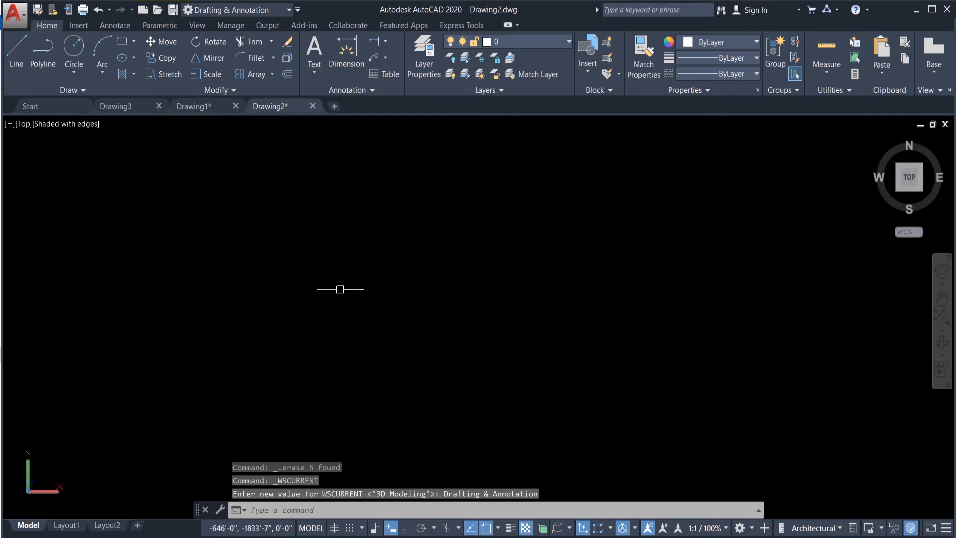
click(334, 529)
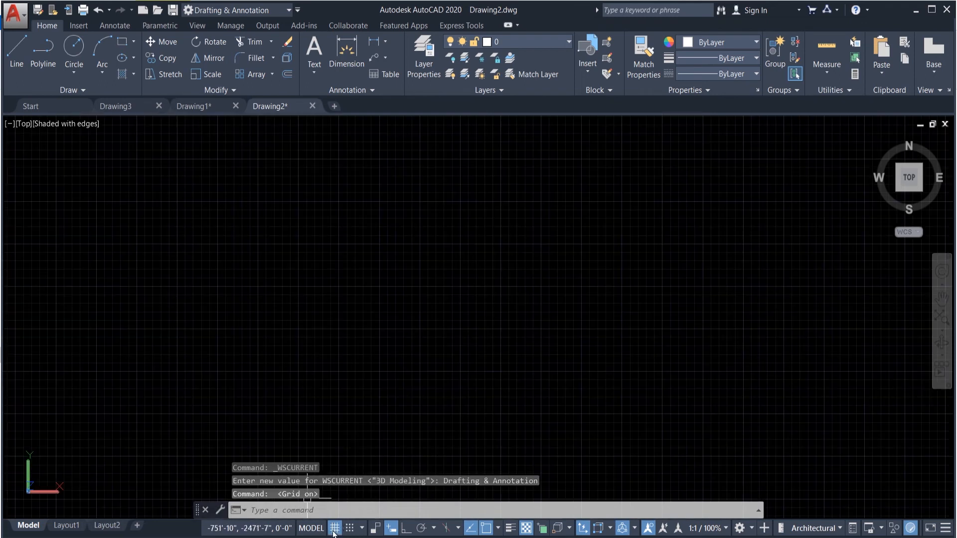
click(334, 528)
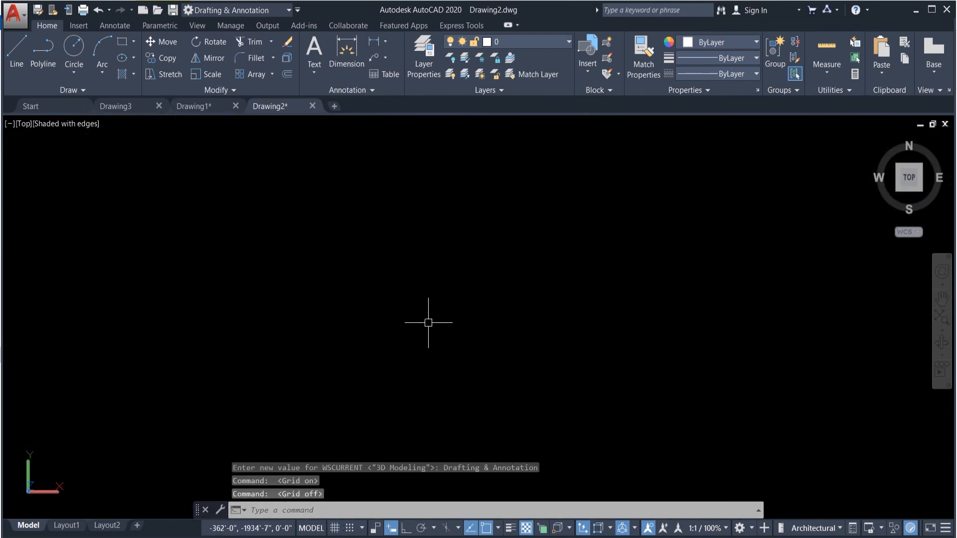
Step: Draw a rectangle 45' wide and 25' high from a freely picked first corner, and inspect its upper-left corner
text(rec)
key(Return)
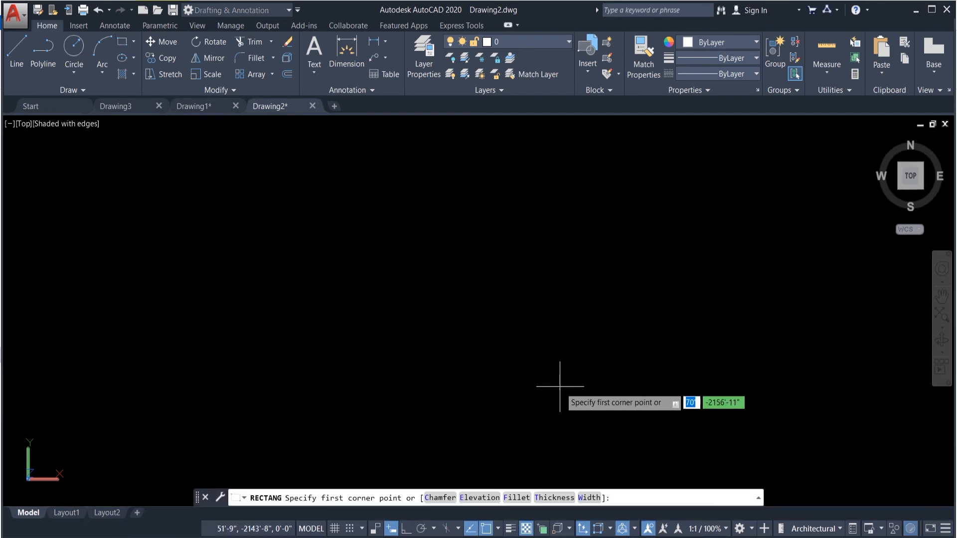
click(346, 338)
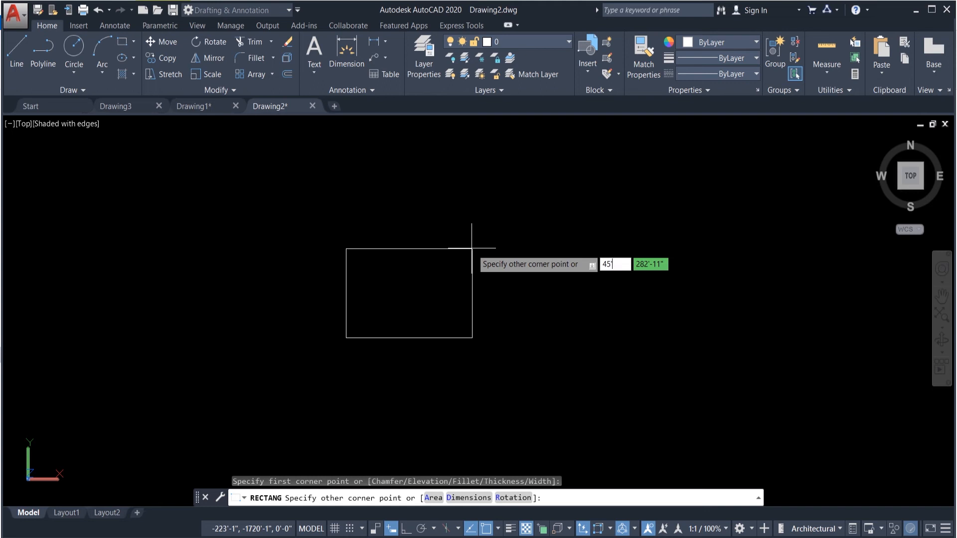
key(Tab)
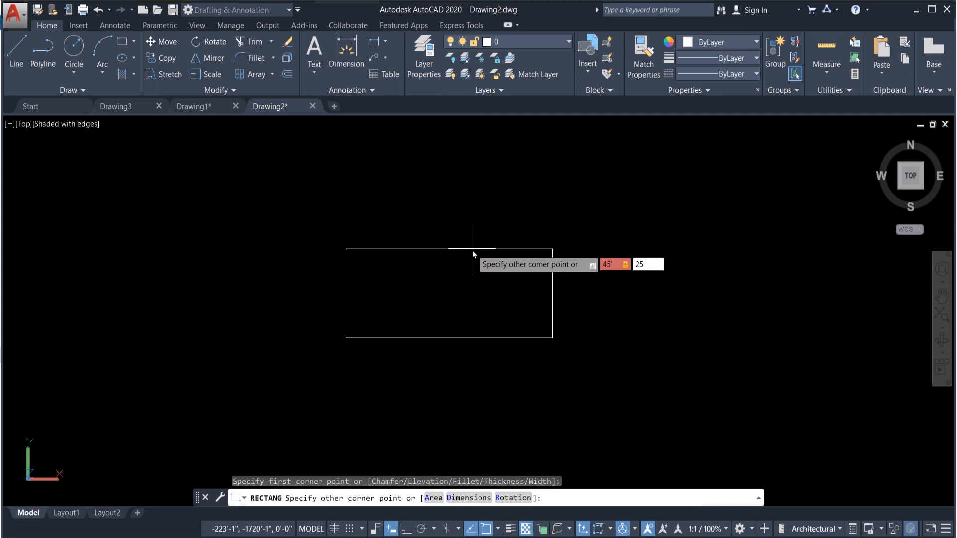
scroll(472, 248, down, 10)
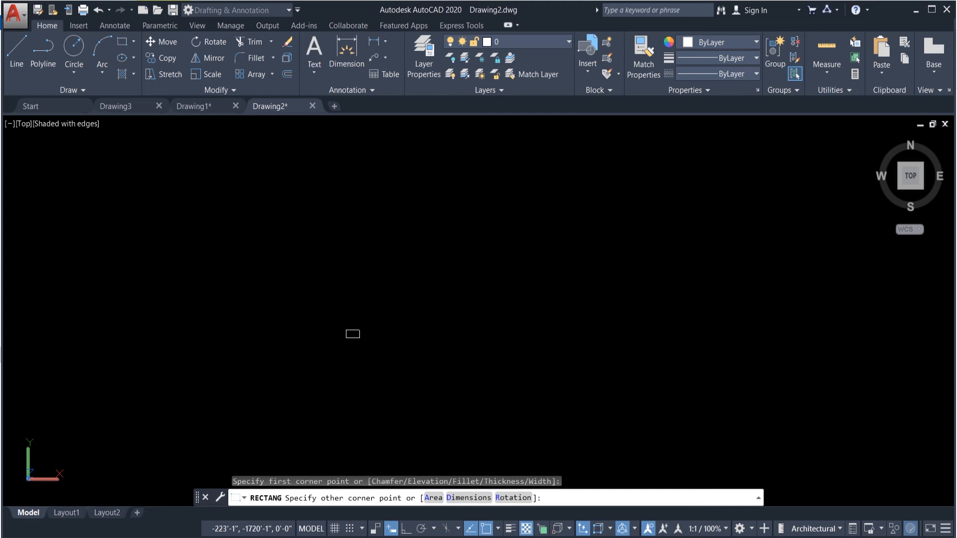
key(Return)
scroll(329, 347, up, 10)
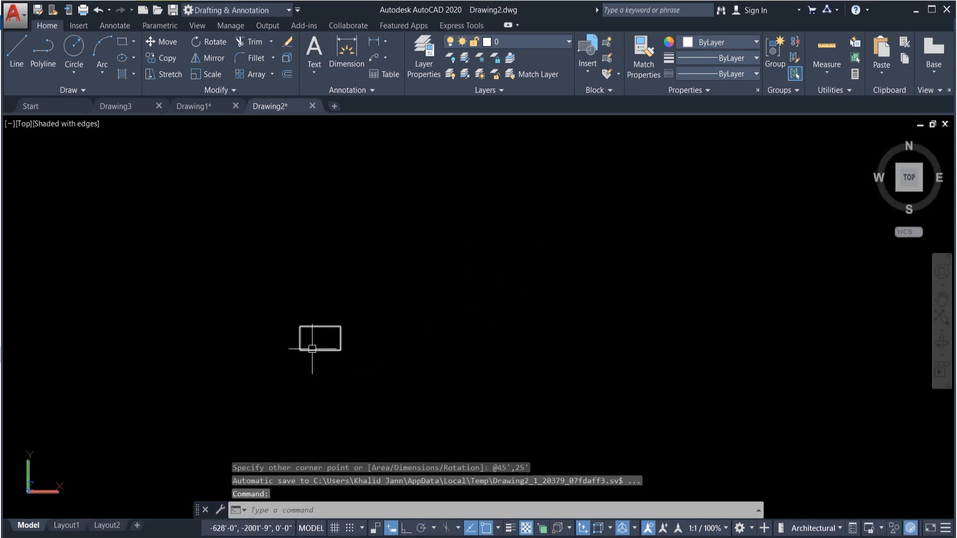
scroll(214, 239, up, 8)
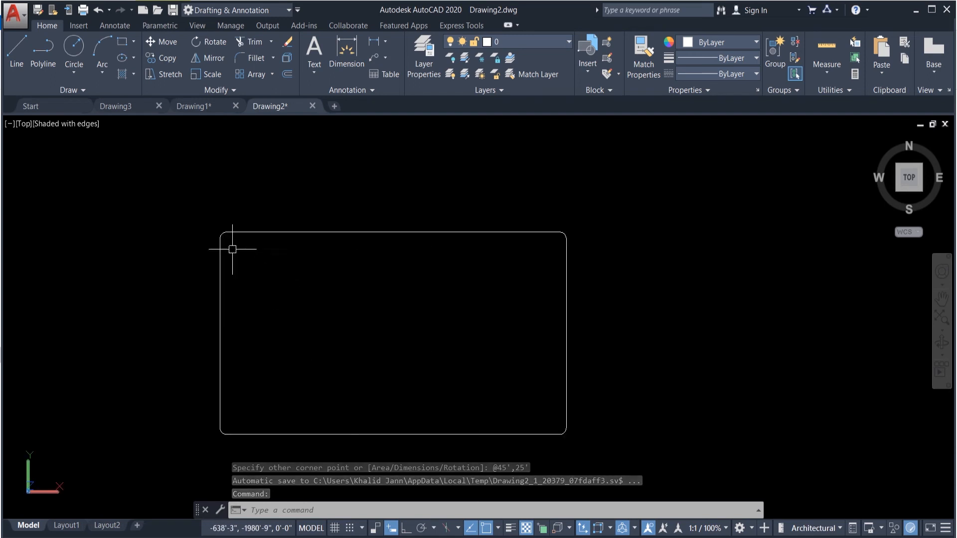
scroll(174, 232, down, 6)
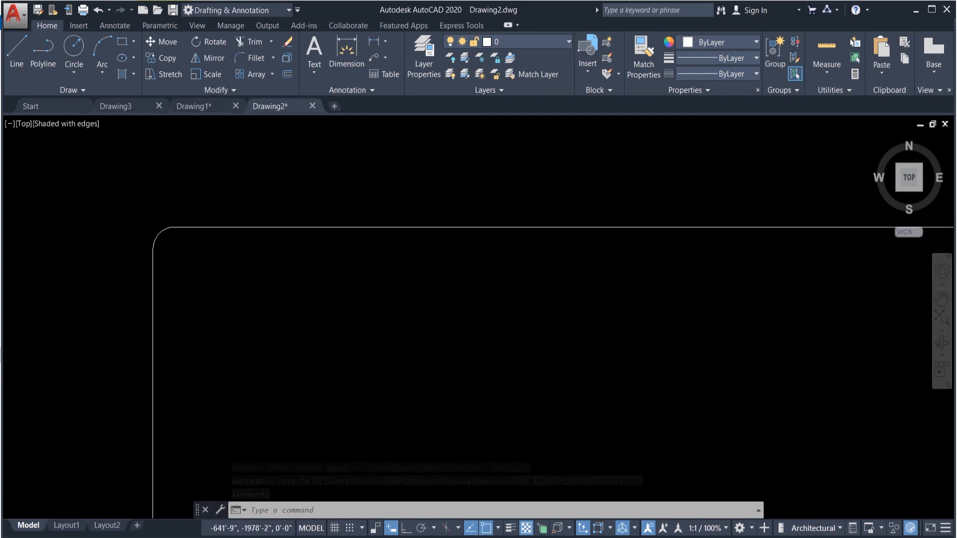
Step: Set the rectangle fillet radius to 0 and draw a small freehand rectangle inside the large rounded rectangle, near its upper-right corner
scroll(160, 235, up, 3)
scroll(159, 223, down, 4)
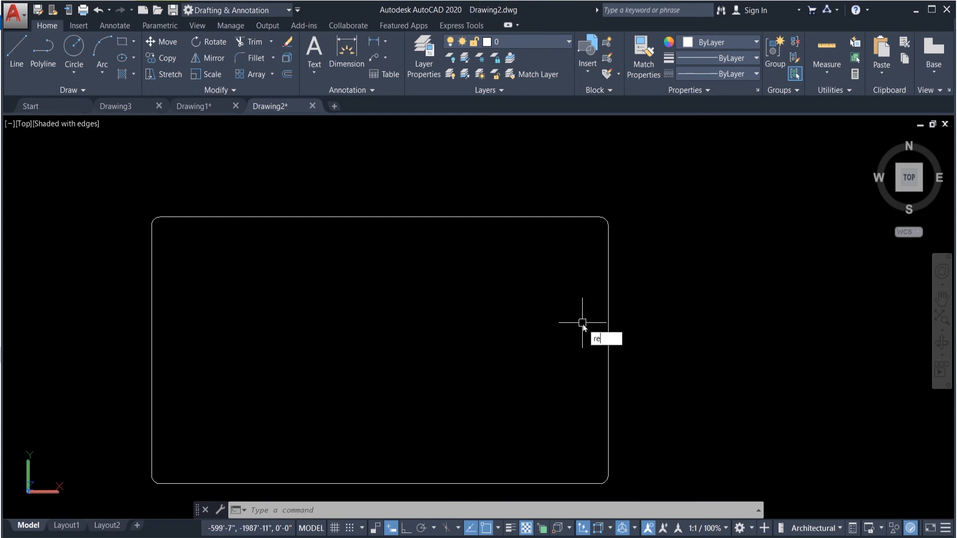
text(c)
key(Return)
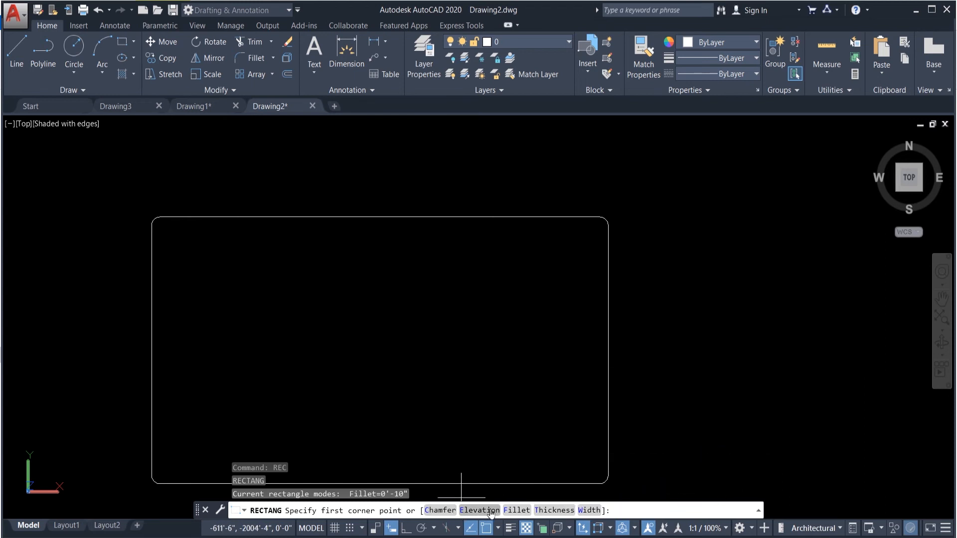
click(515, 510)
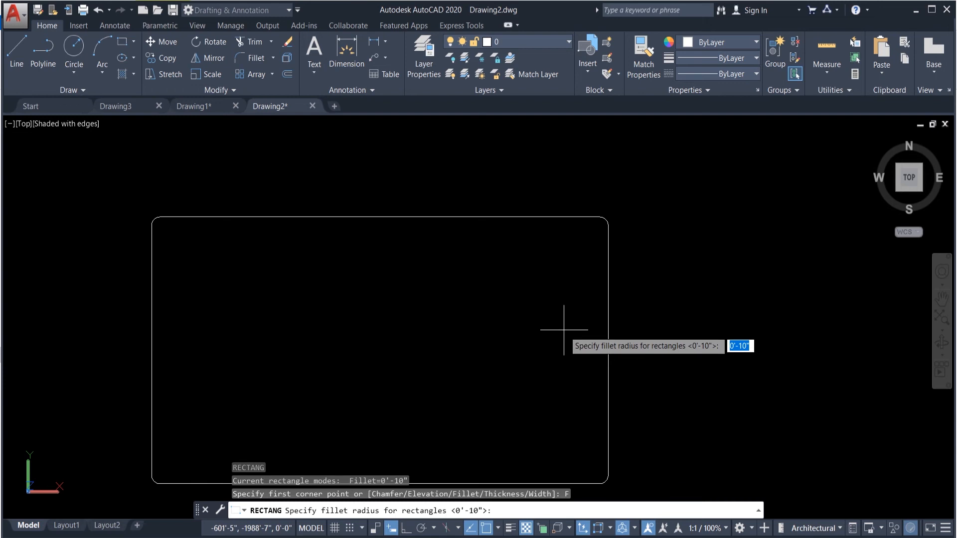
key(Return)
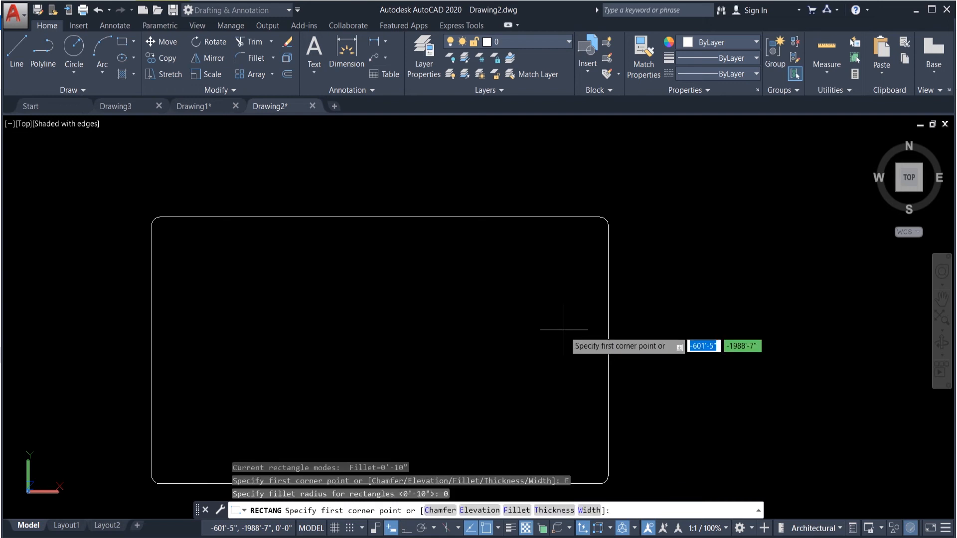
click(477, 286)
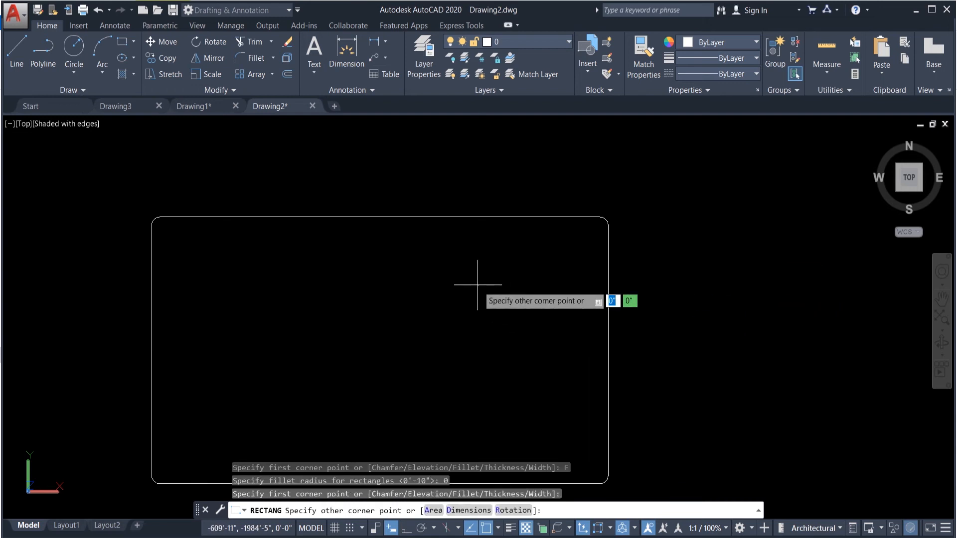
click(562, 232)
scroll(498, 234, up, 6)
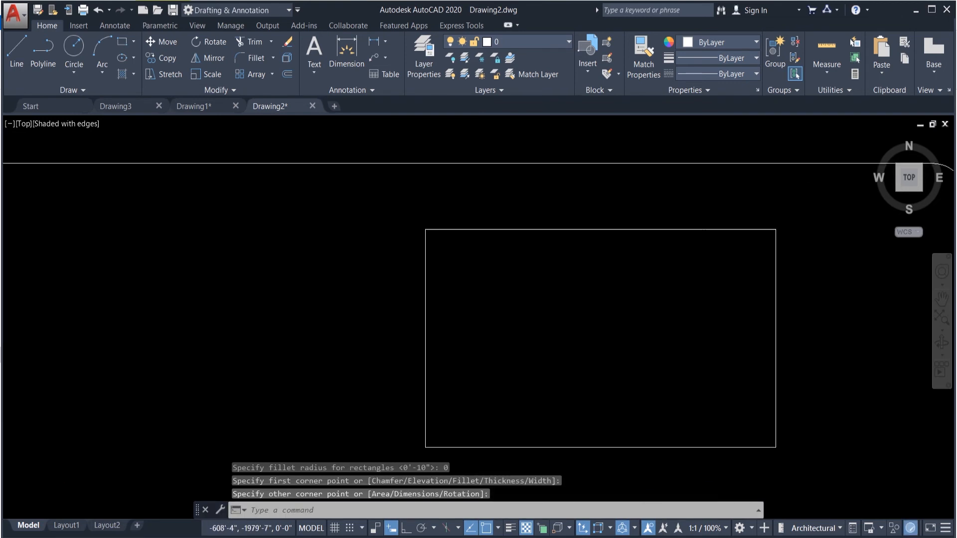
scroll(436, 231, down, 3)
scroll(432, 234, down, 4)
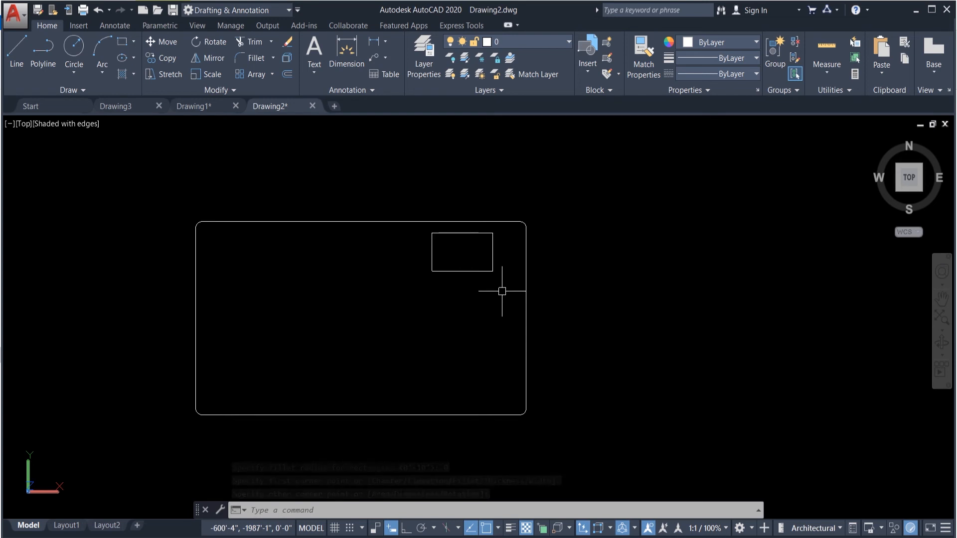
Step: Dimension the width of the large rounded rectangle, placing the dimension line above its upper edge
click(342, 56)
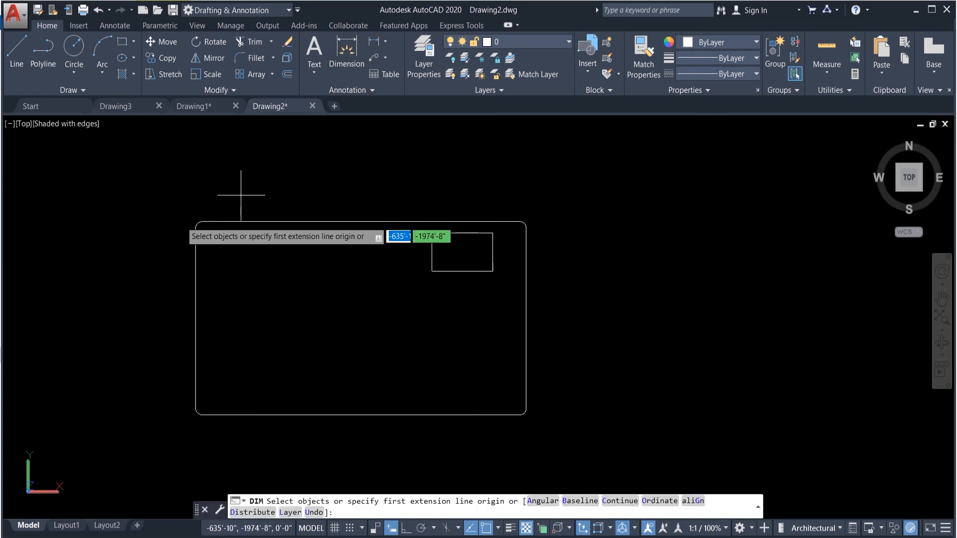
click(196, 227)
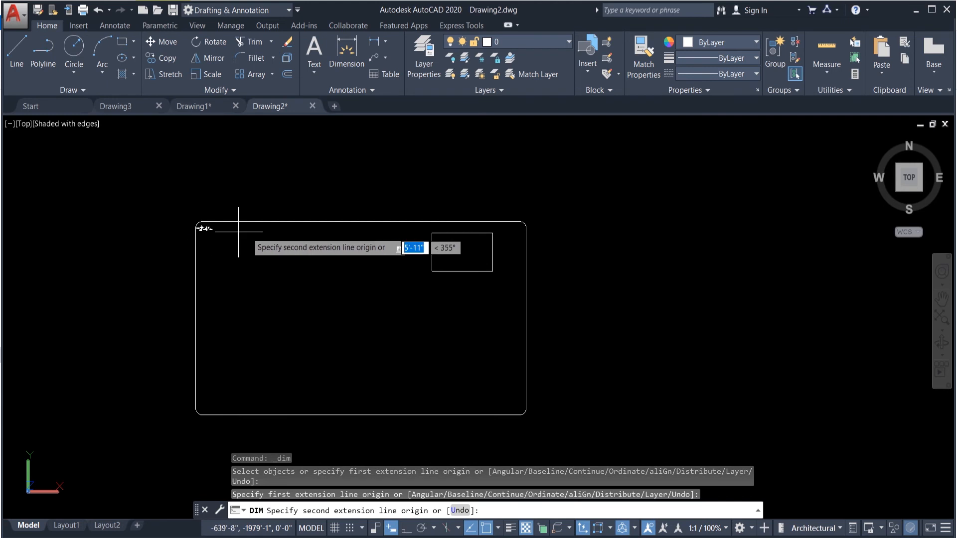
click(525, 222)
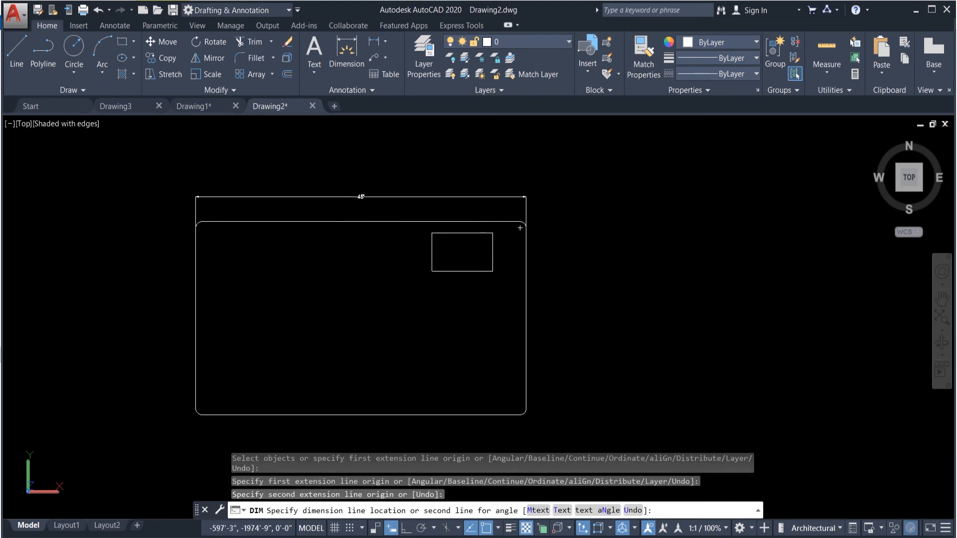
click(360, 197)
scroll(354, 193, up, 5)
scroll(448, 207, down, 7)
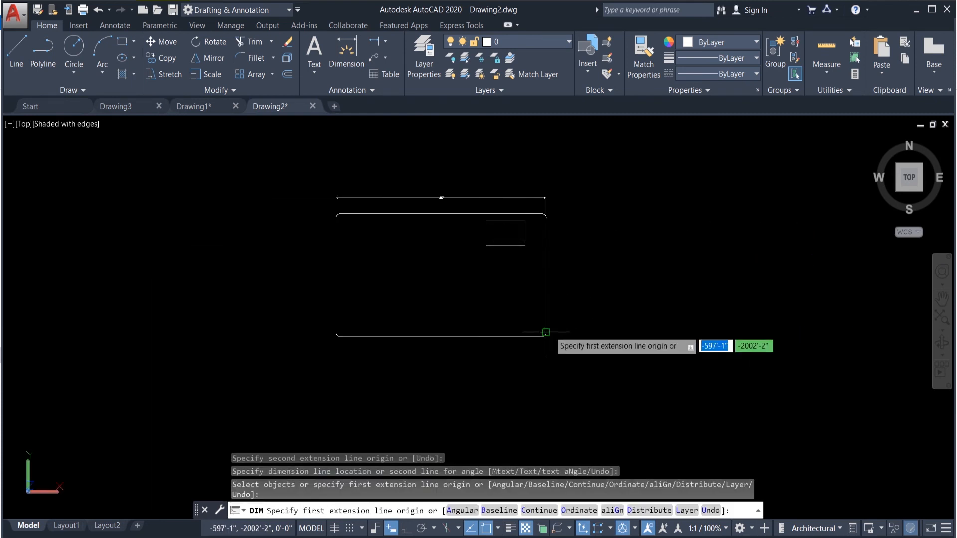
Step: Dimension the height of the large rounded rectangle, placing the dimension line to the right of it
click(542, 335)
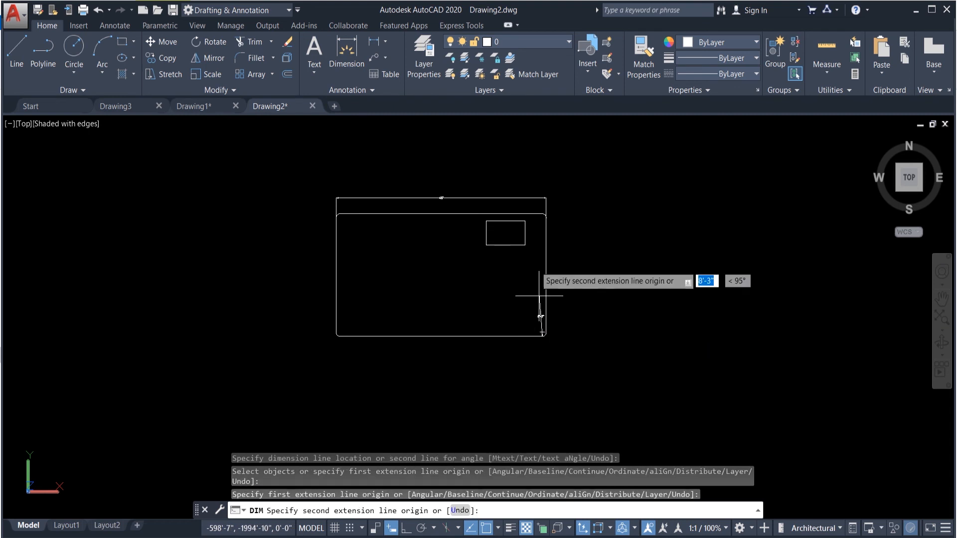
click(542, 213)
click(601, 269)
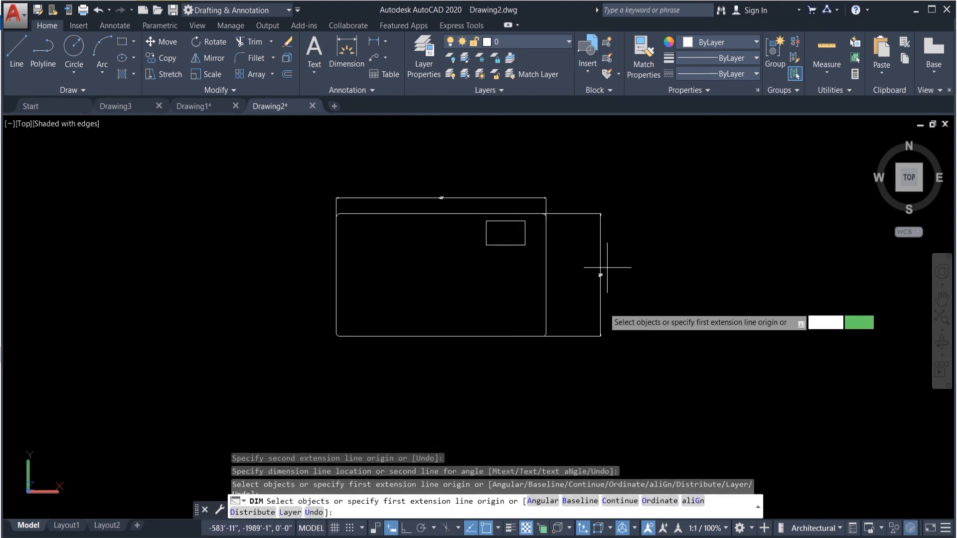
scroll(607, 267, up, 5)
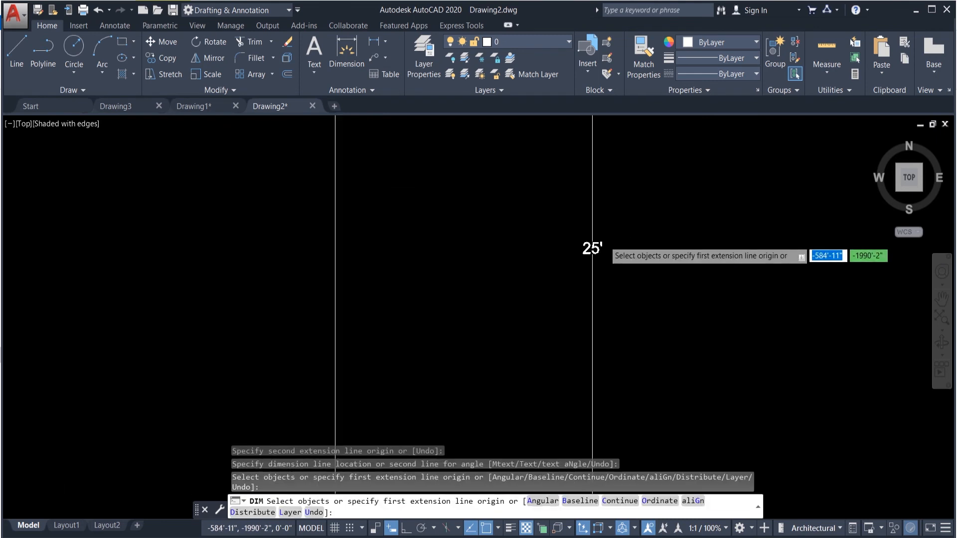
key(Escape)
Step: Delete both rectangles and their two dimensions from the drawing
scroll(632, 359, down, 4)
click(636, 384)
click(107, 126)
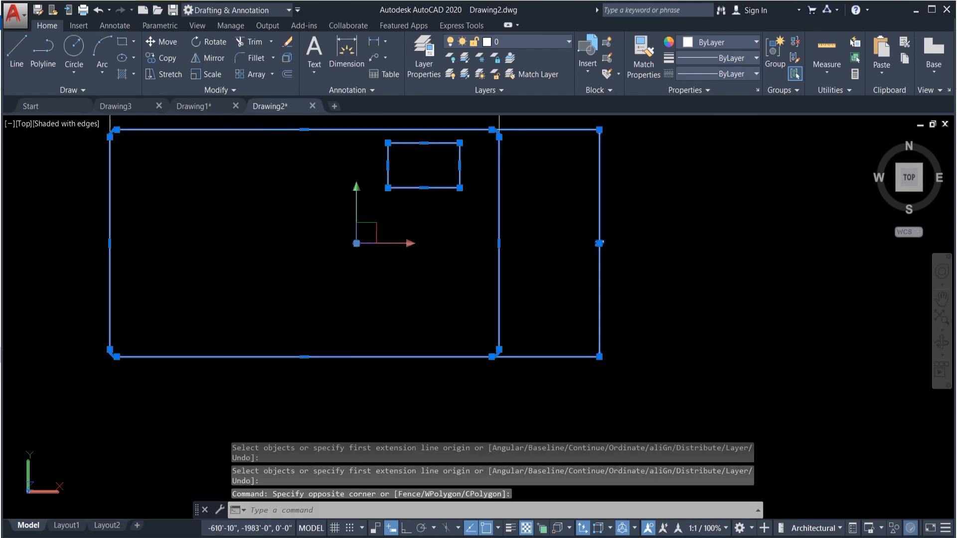
key(Delete)
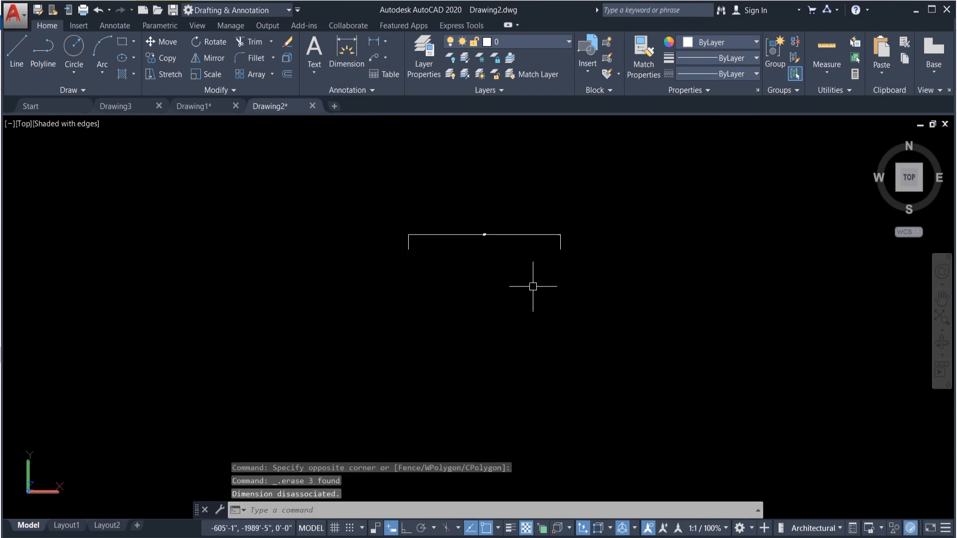
click(617, 287)
click(323, 171)
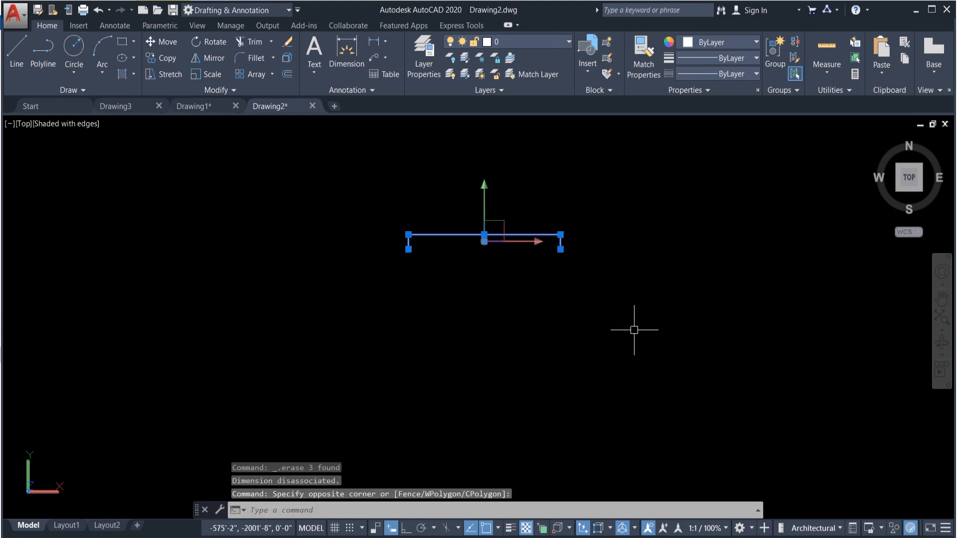
key(Delete)
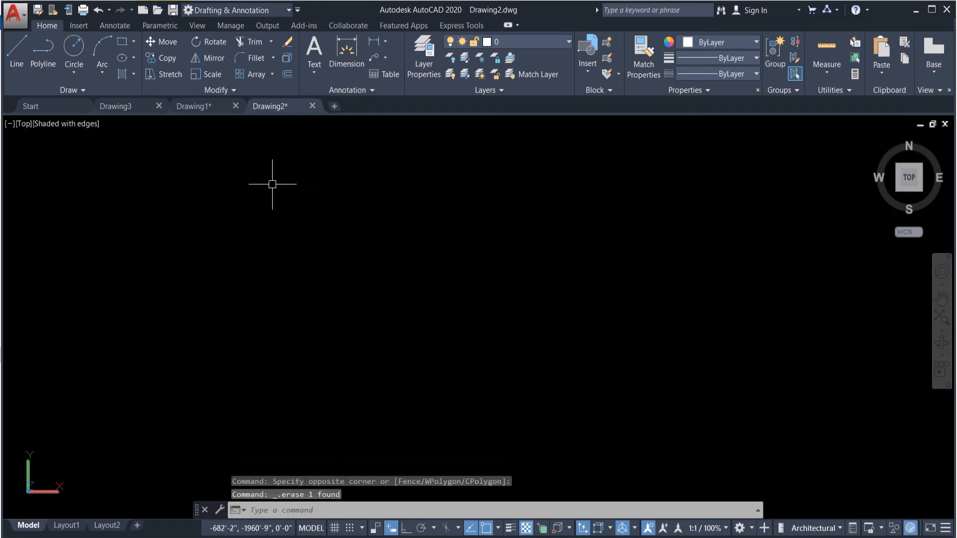
Step: Draw a rectangle with the Area option from a freely picked first corner, using an area of 100 square inches and a length of 10
click(122, 42)
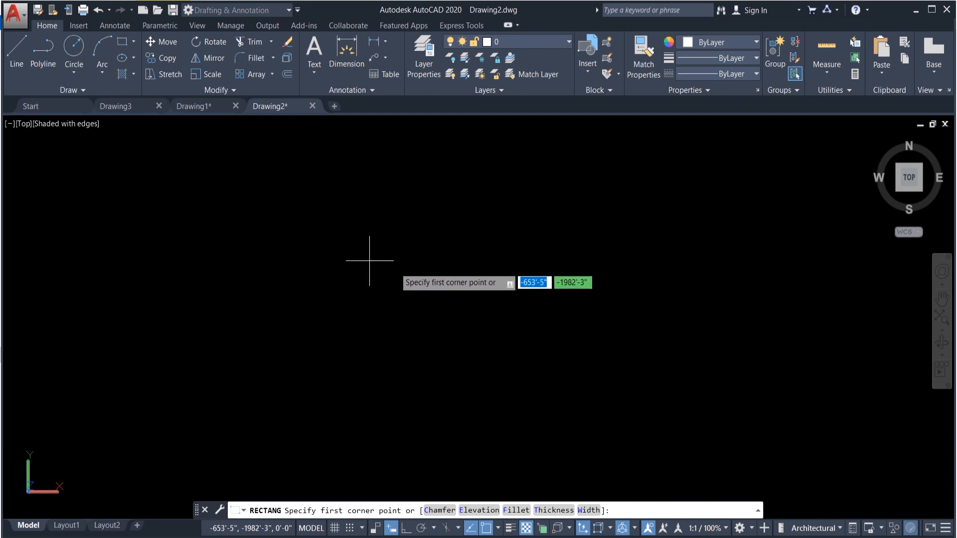
click(333, 369)
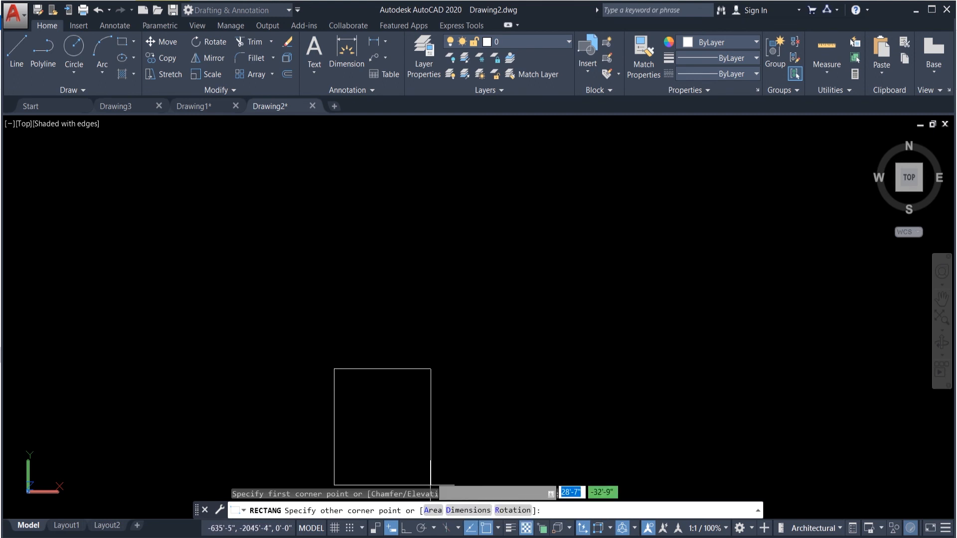
click(441, 509)
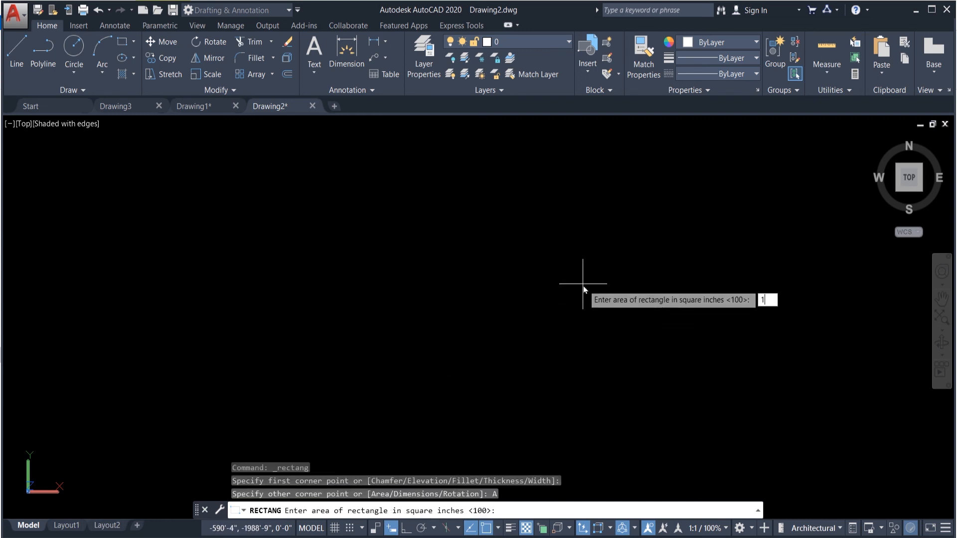
key(Return)
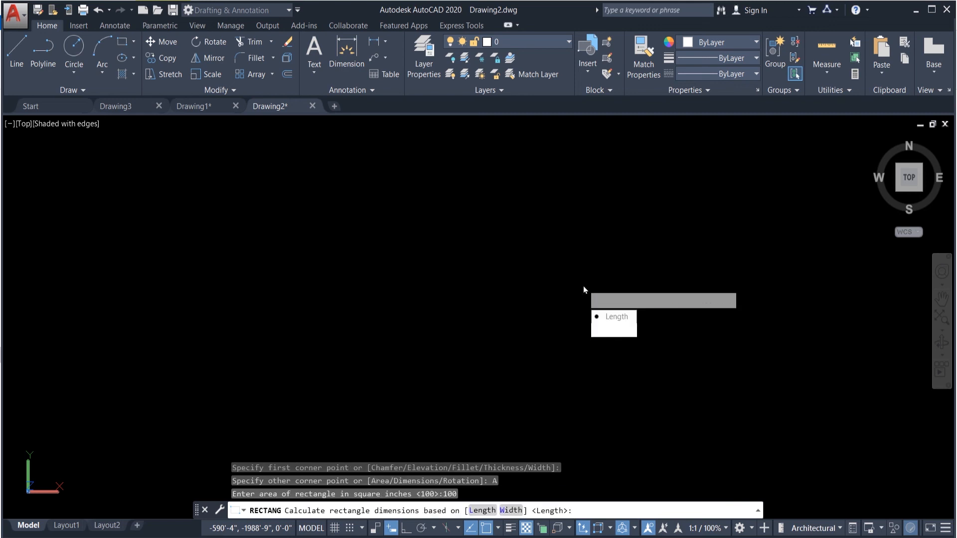
click(618, 315)
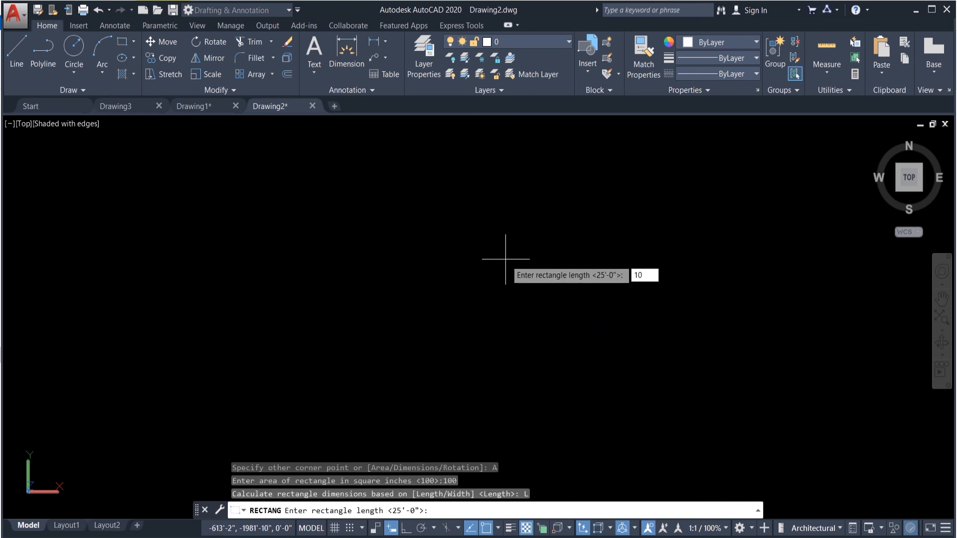
text(10)
key(Return)
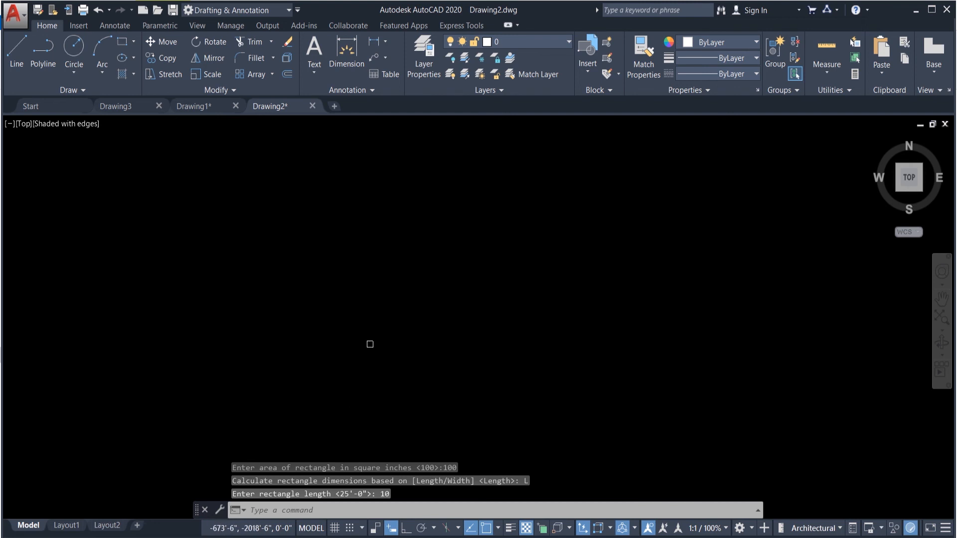
scroll(347, 358, up, 8)
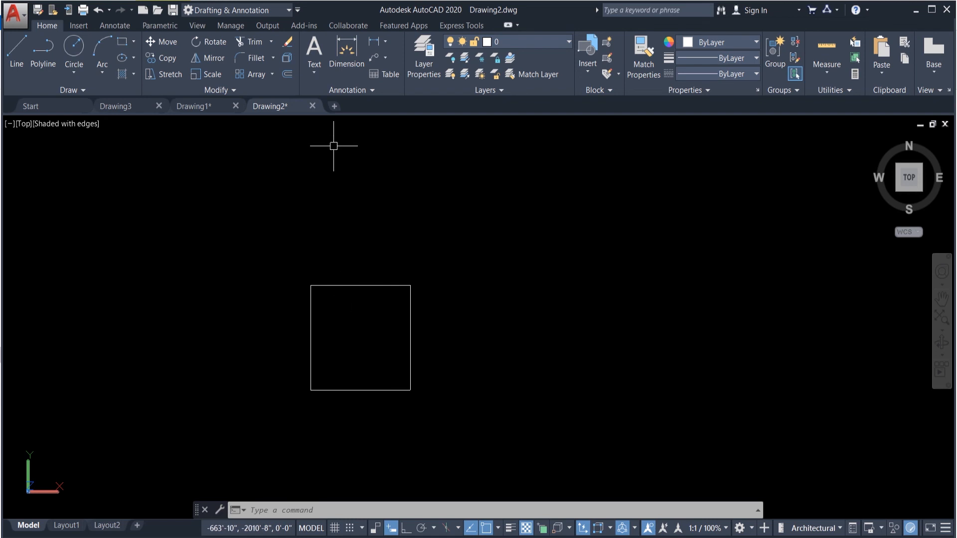
Step: Add a linear dimension to the square's top edge, placing the dimension line above it
text(li)
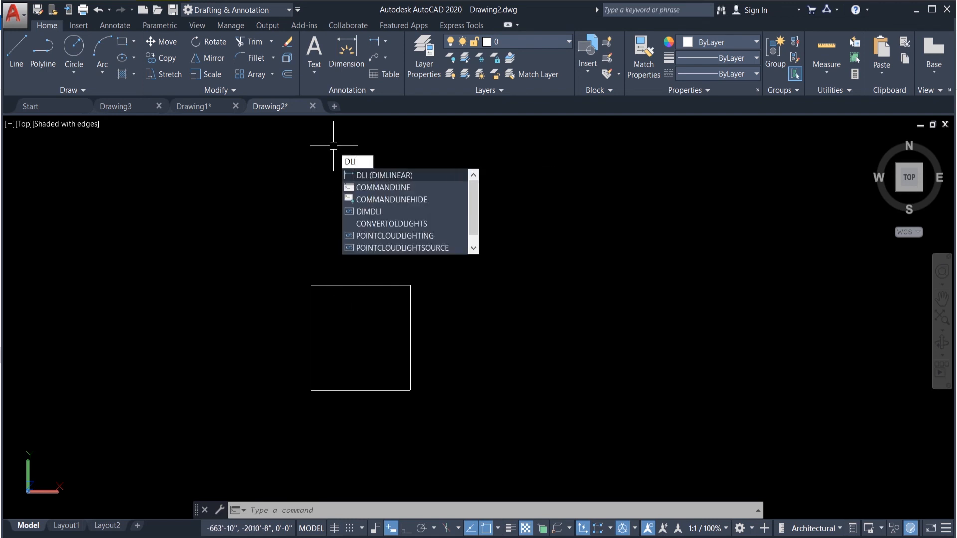
key(Return)
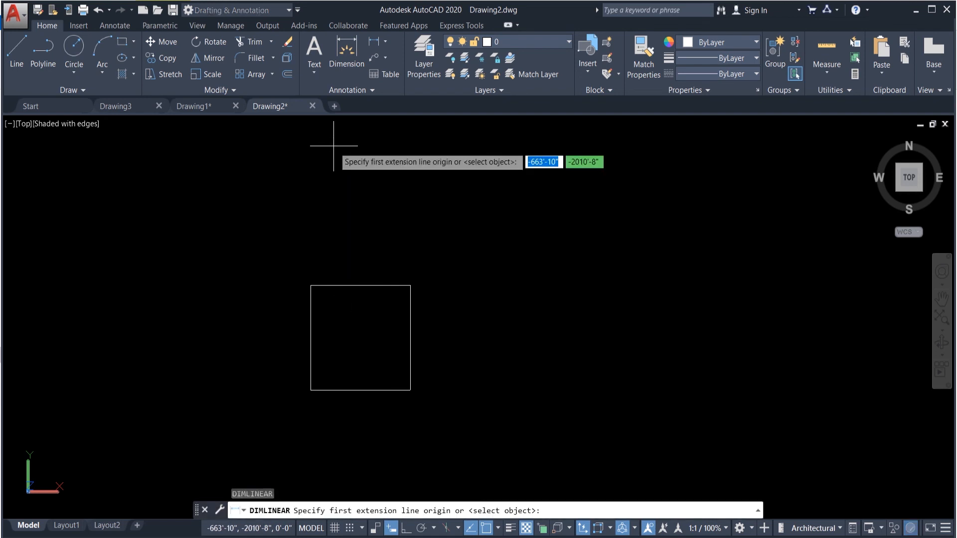
click(314, 285)
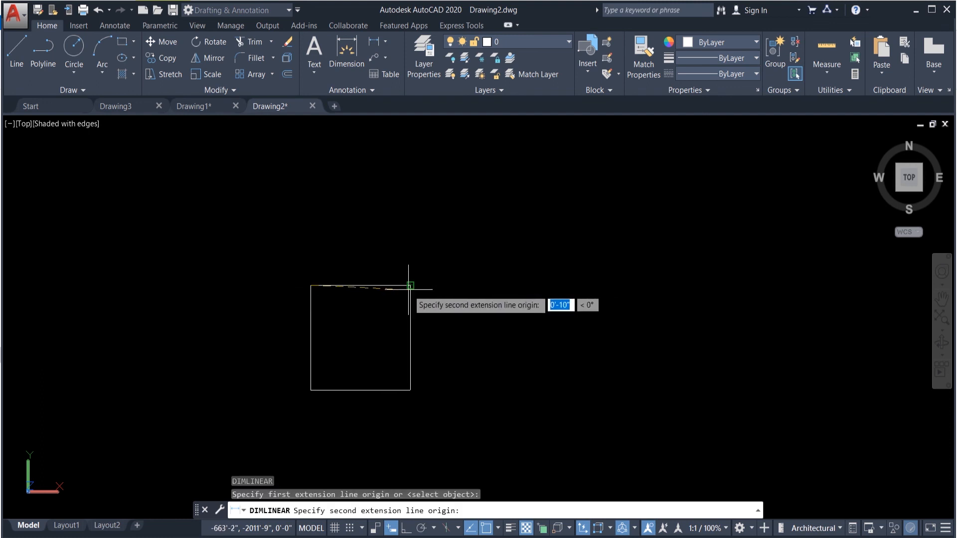
click(410, 285)
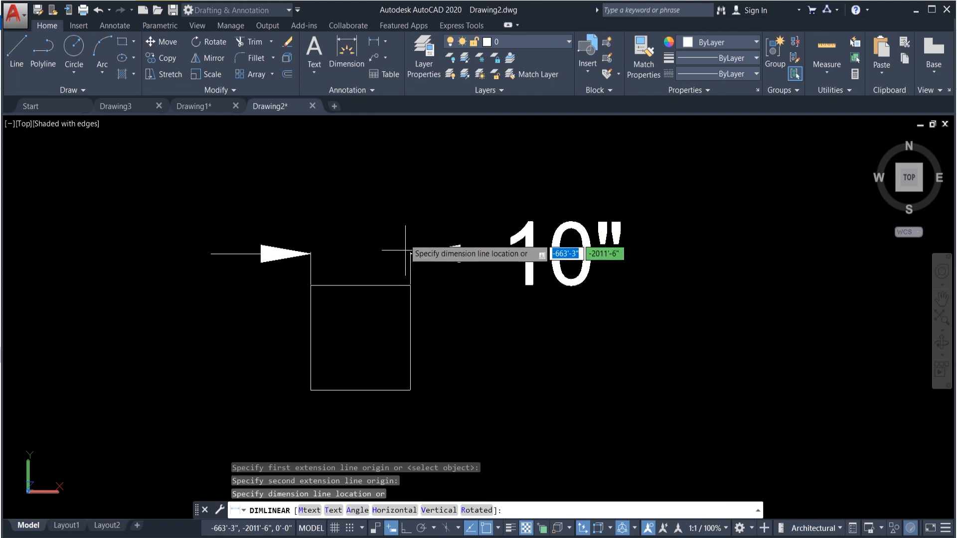
click(566, 230)
Step: Delete the linear dimension above the square
click(594, 277)
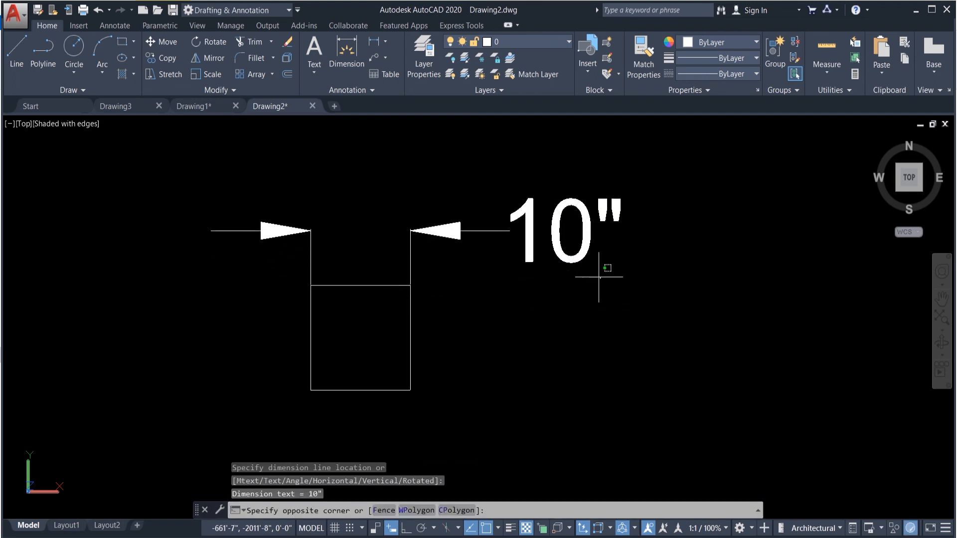
click(406, 171)
key(Delete)
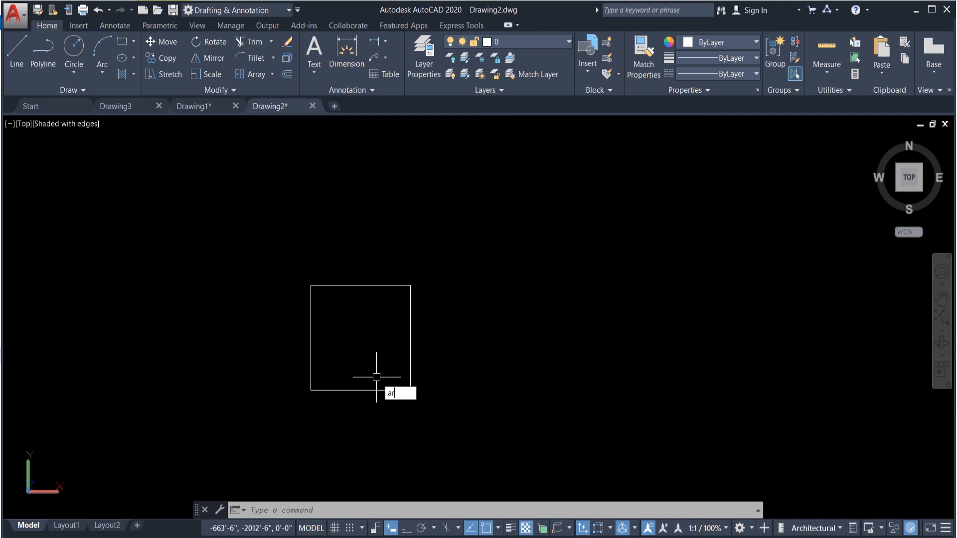
Step: Measure the square's area with the AREA command's Object option
key(Return)
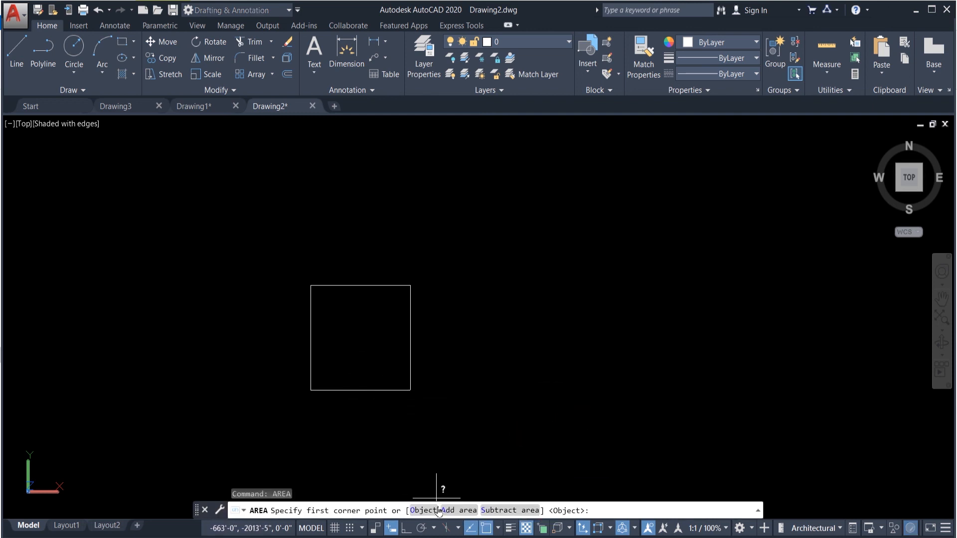
click(422, 510)
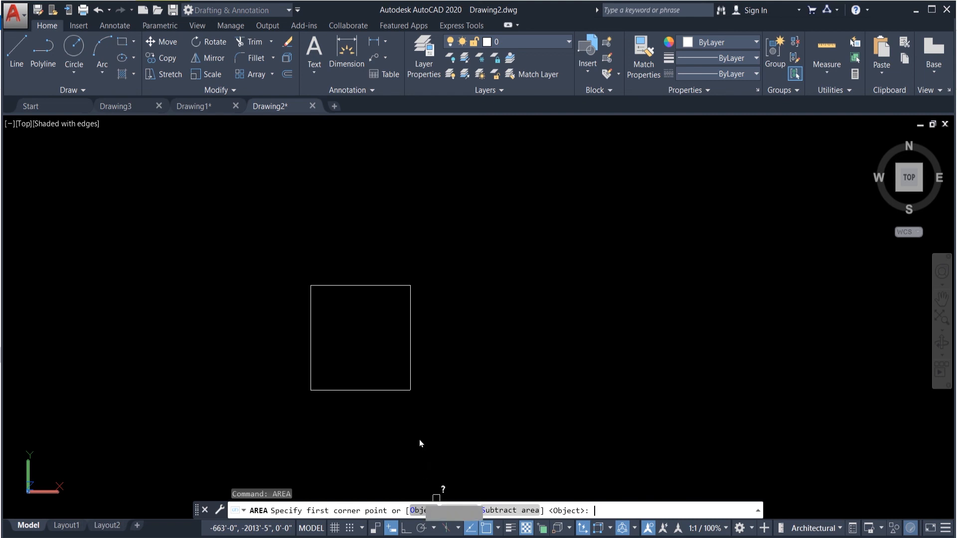
click(411, 381)
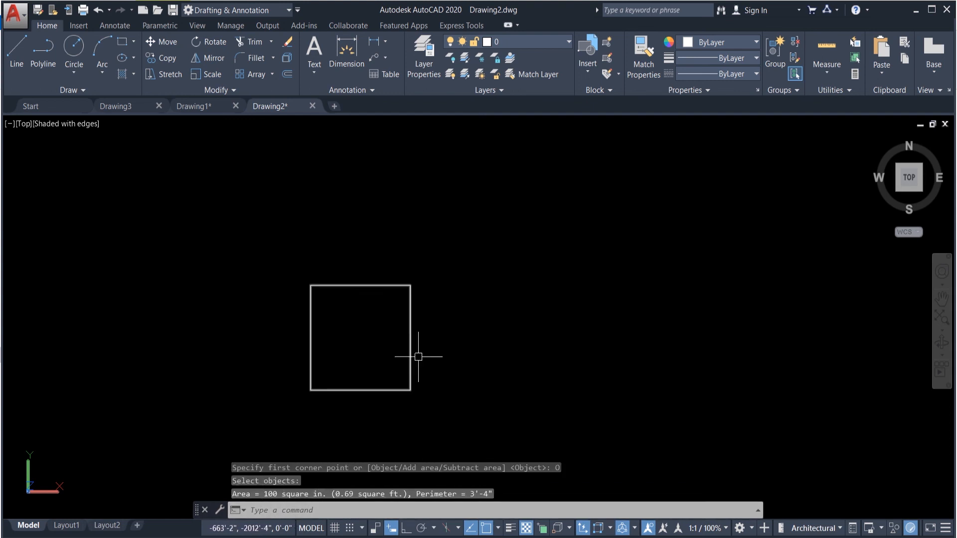
scroll(455, 339, down, 4)
scroll(455, 391, up, 3)
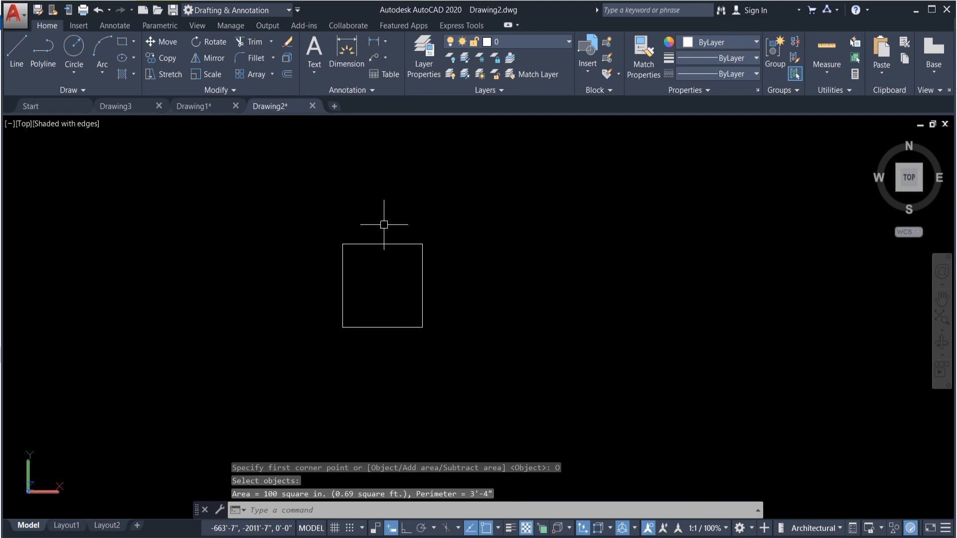
Step: Draw a freehand rectangle beside the square on its right, using the Rotation option with an angle of 45 degrees
scroll(384, 224, up, 3)
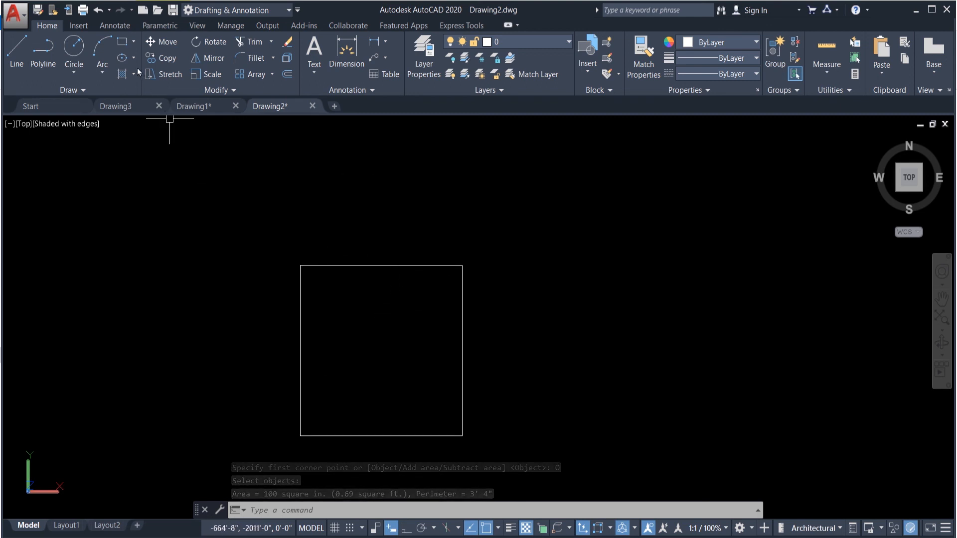
click(127, 43)
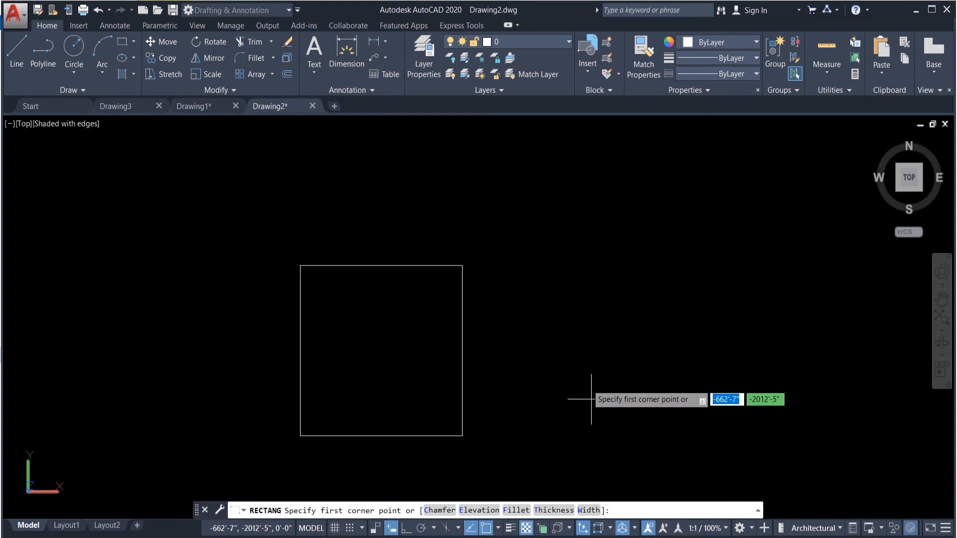
click(535, 404)
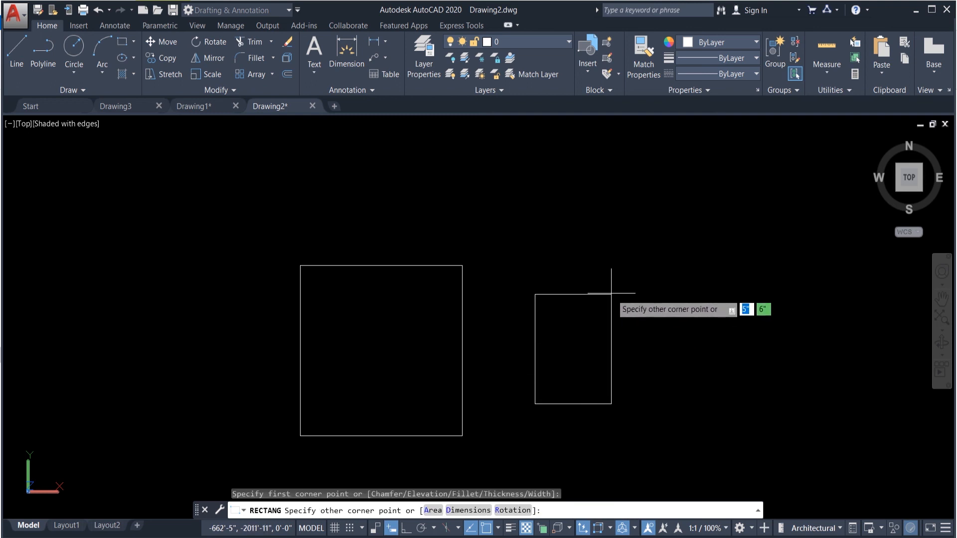
click(499, 510)
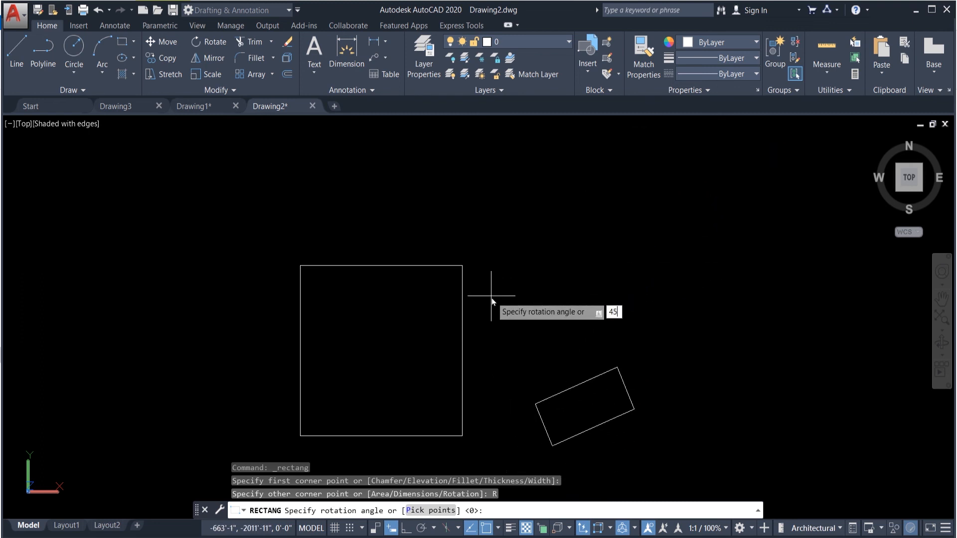
text(45)
key(Return)
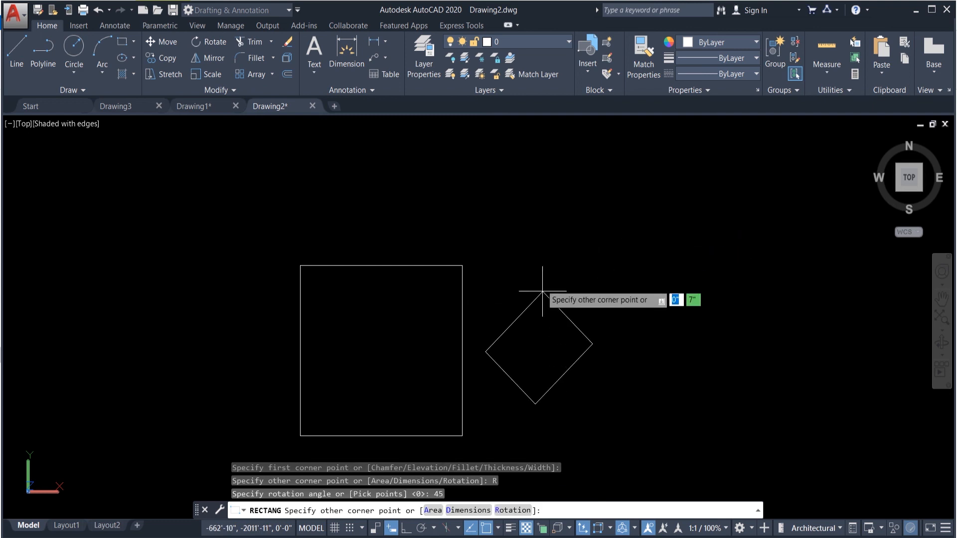
click(619, 174)
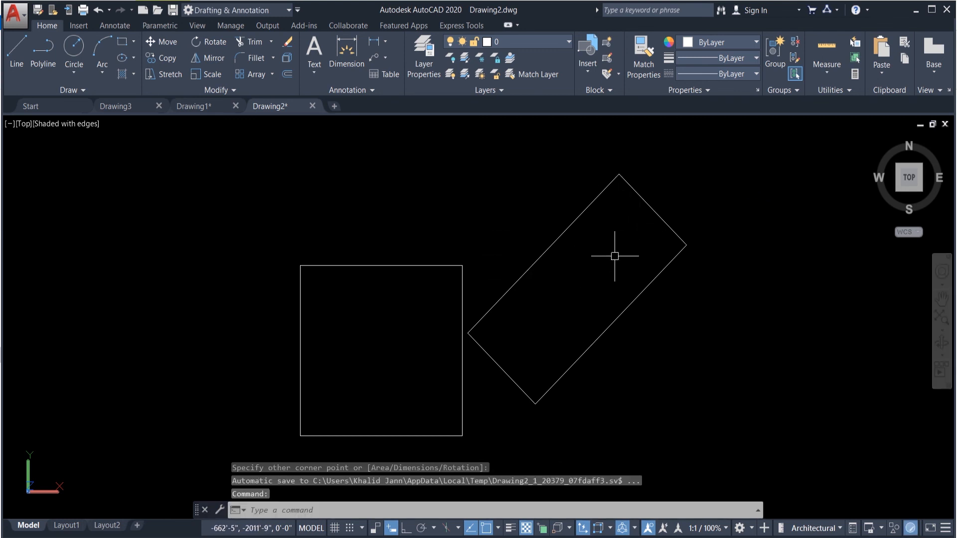